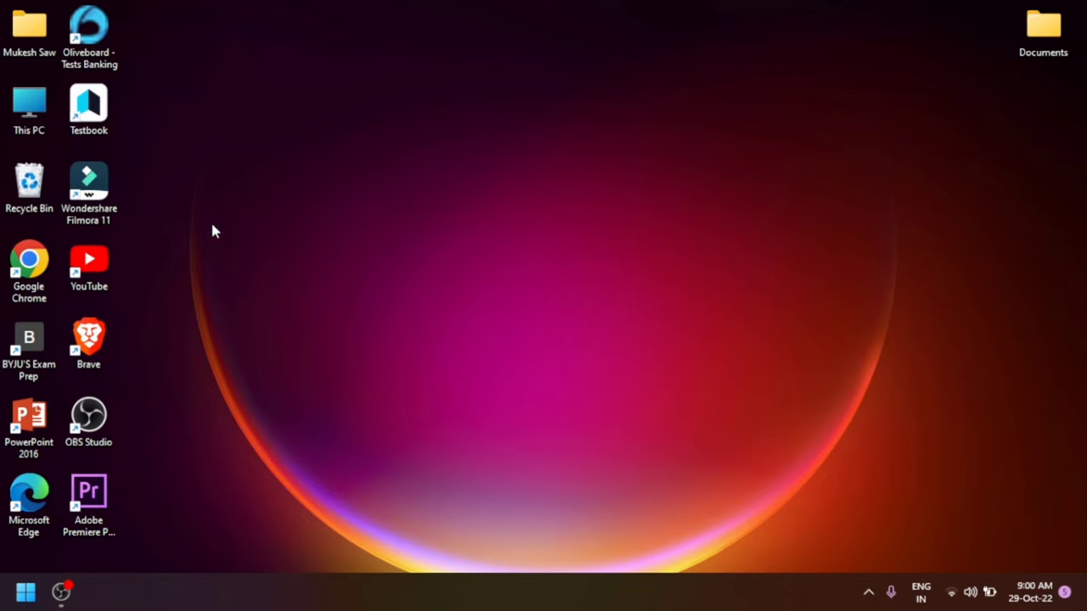
Step: Launch Chrome, open sarkariresult.com and scroll down to the Latest Jobs list
double_click(38, 263)
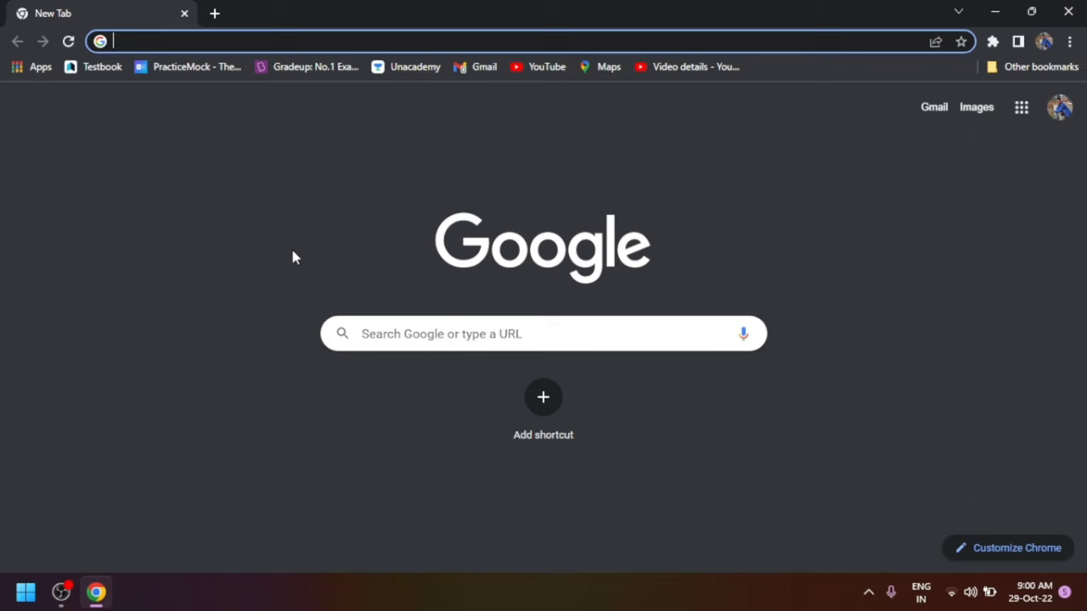
text(sarkariresult.com)
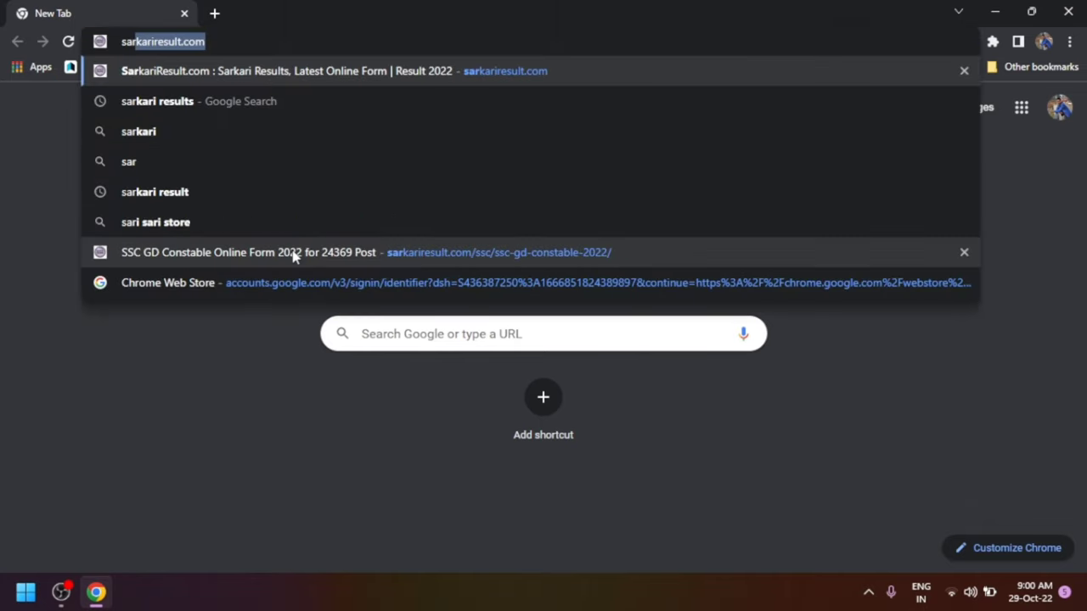
key(Return)
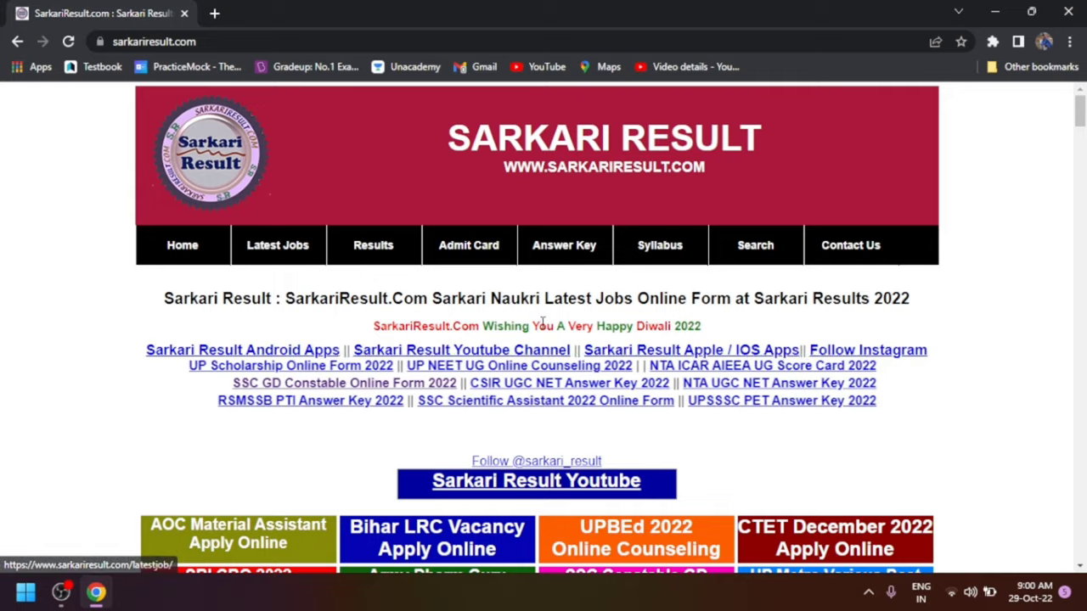
scroll(542, 321, down, 5)
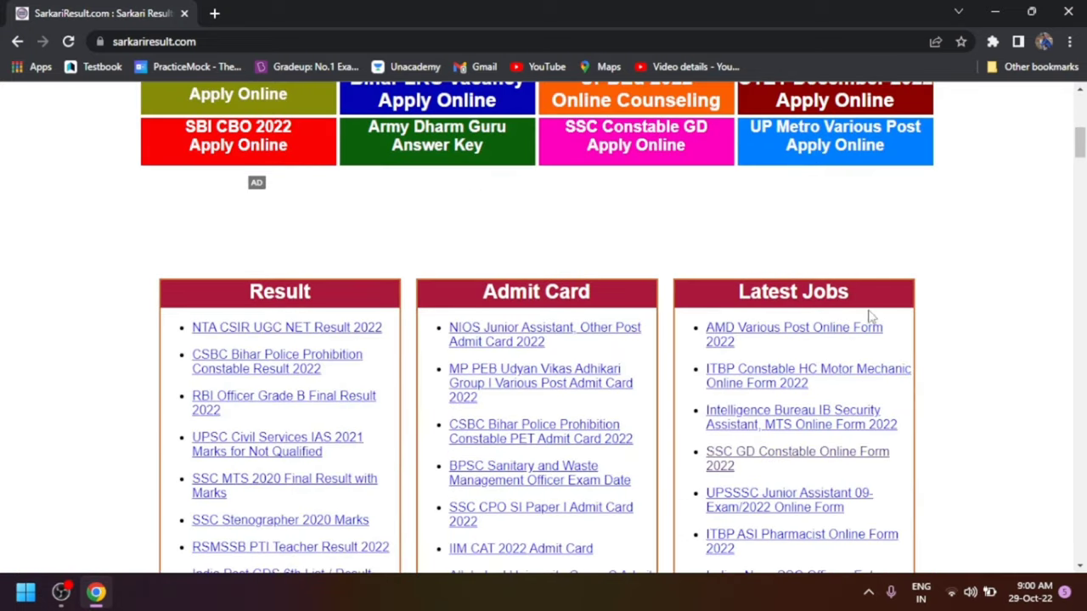
scroll(827, 383, down, 2)
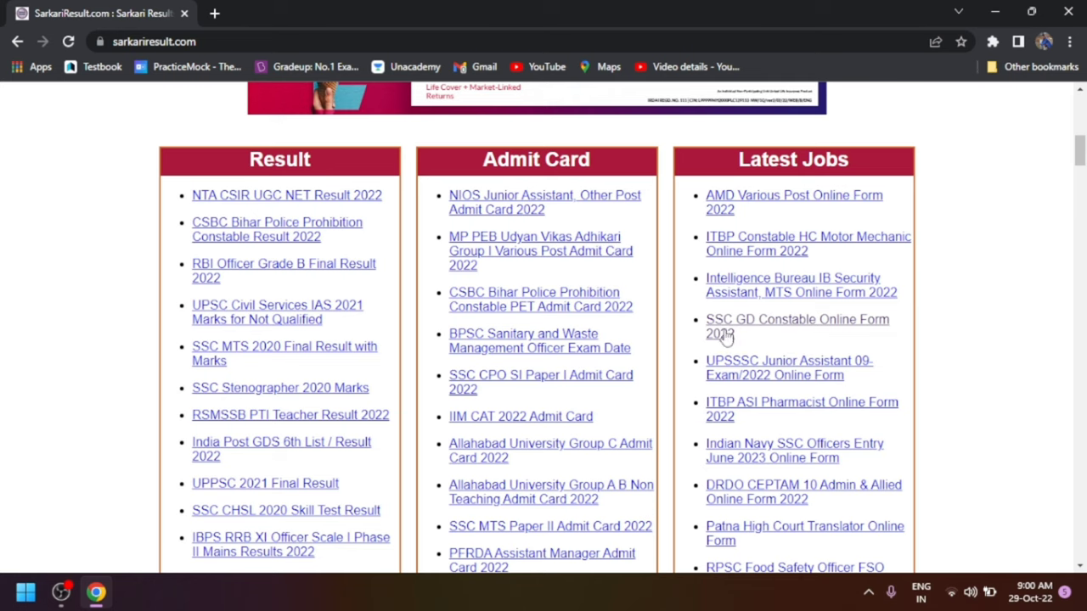
Step: Open the SSC GD Constable Online Form 2022 post and scroll down to its Important Links table
click(783, 330)
scroll(493, 305, down, 15)
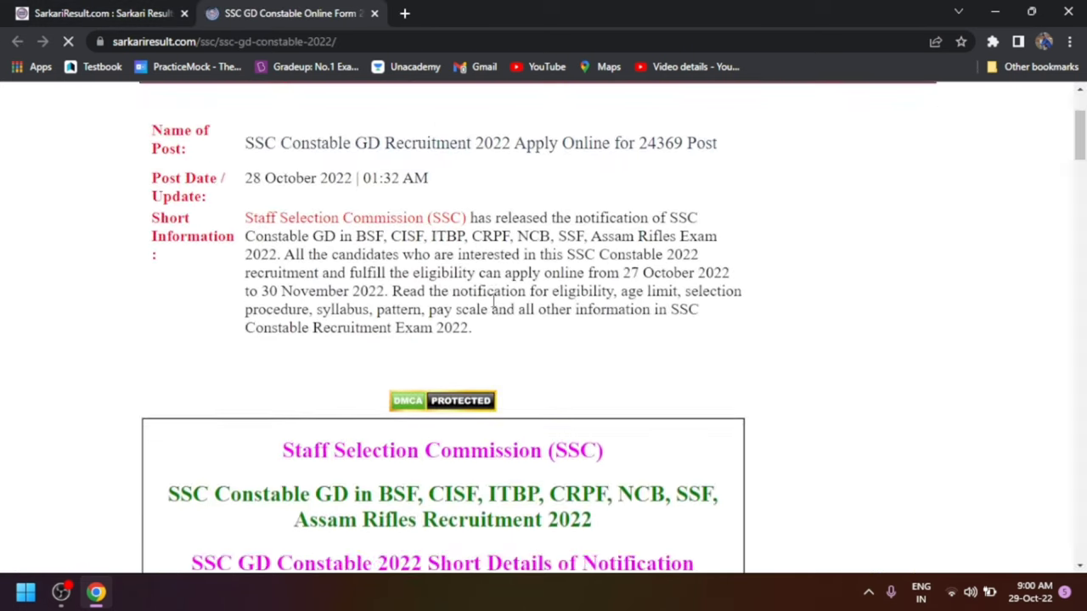
scroll(493, 302, up, 6)
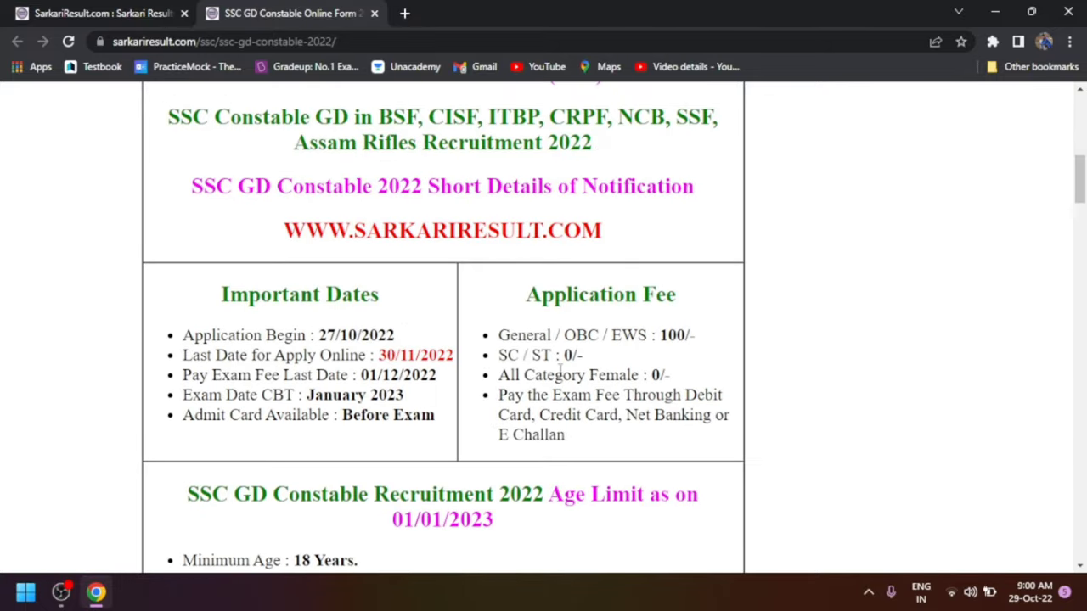
scroll(567, 401, down, 3)
scroll(563, 400, down, 2)
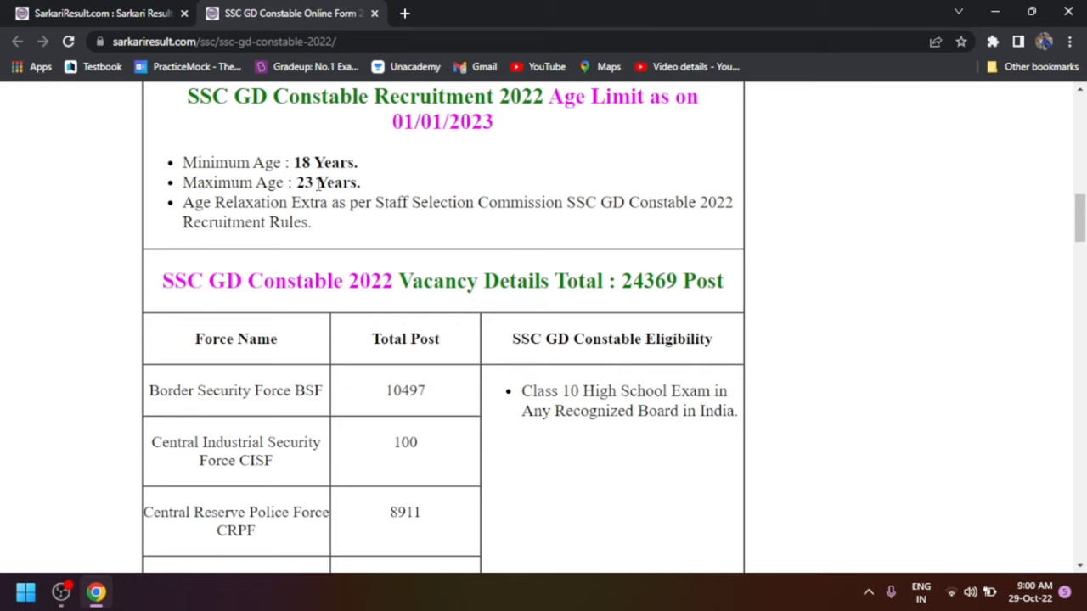
scroll(316, 183, down, 2)
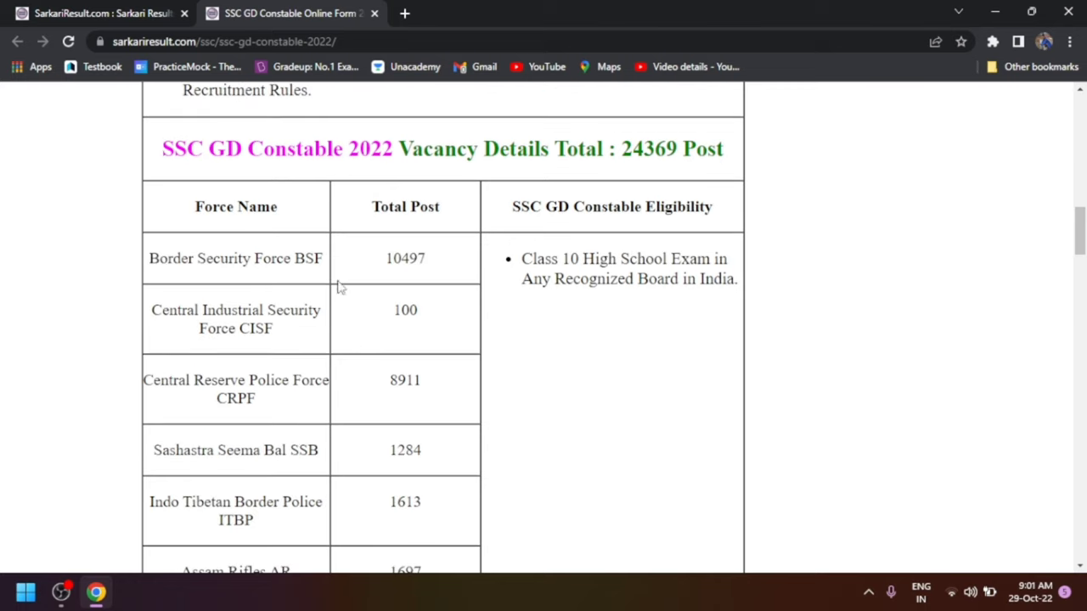
scroll(355, 296, down, 2)
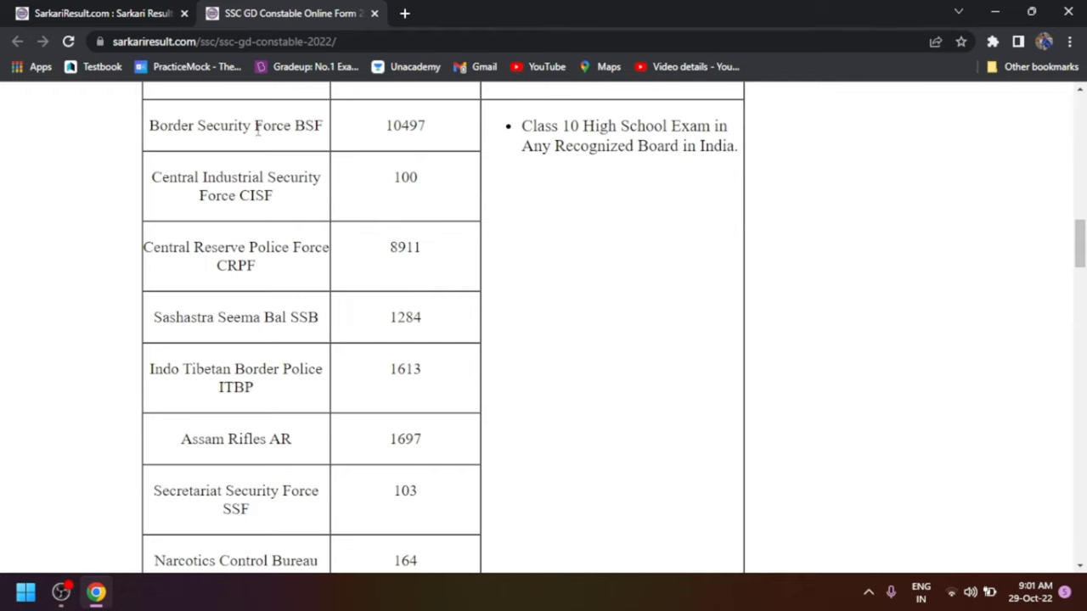
scroll(417, 342, down, 4)
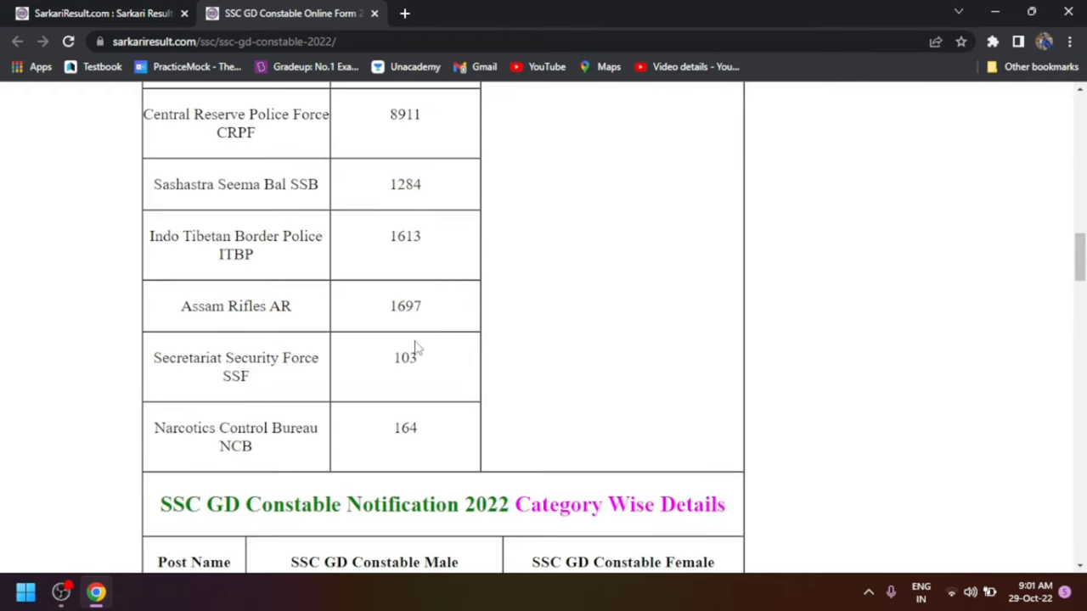
scroll(402, 291, down, 2)
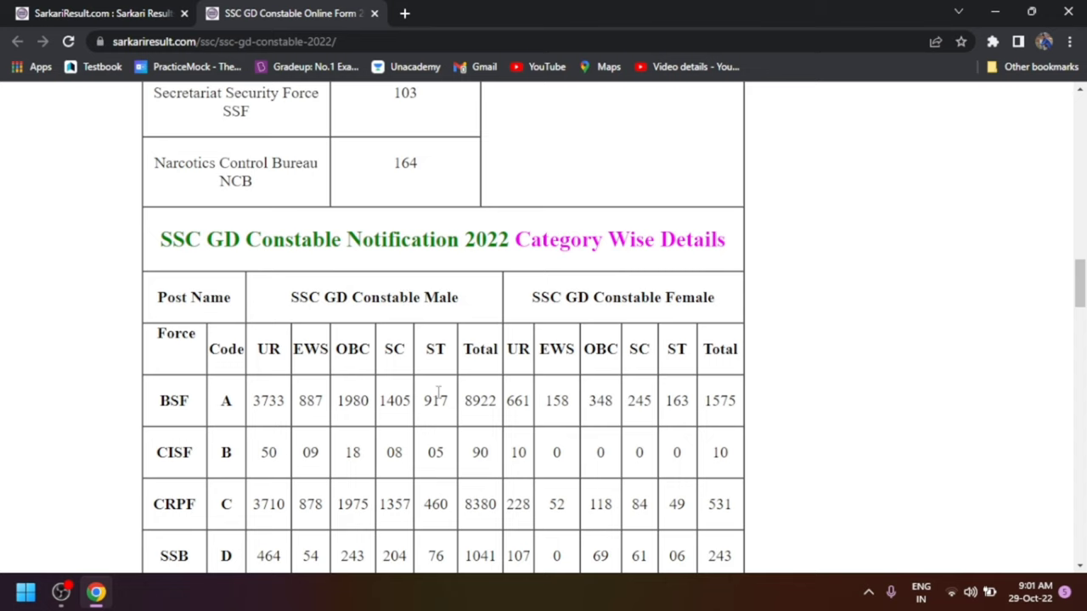
scroll(437, 395, down, 8)
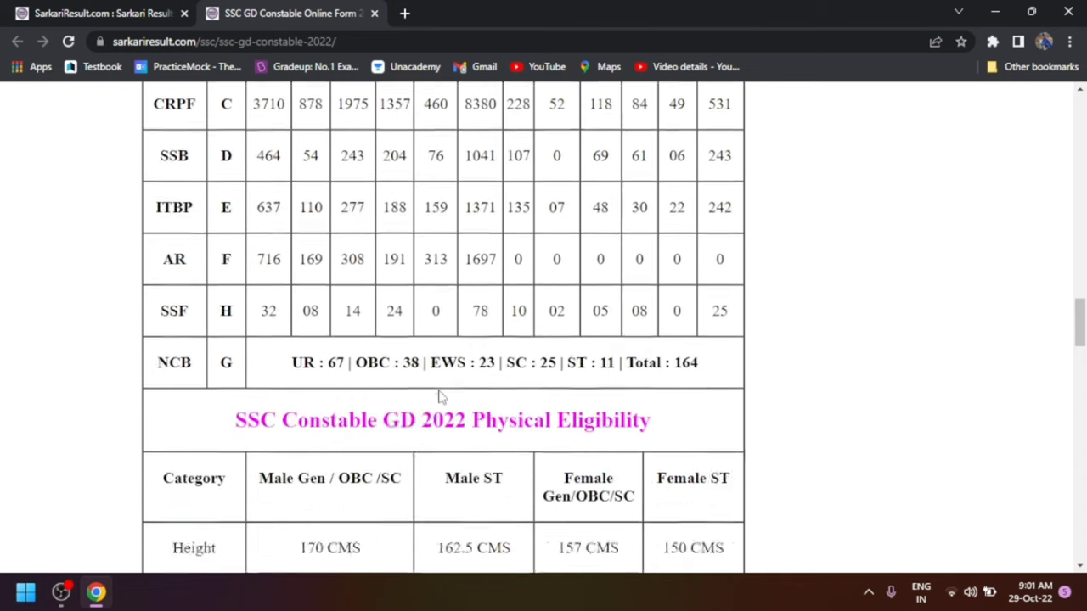
scroll(456, 389, down, 10)
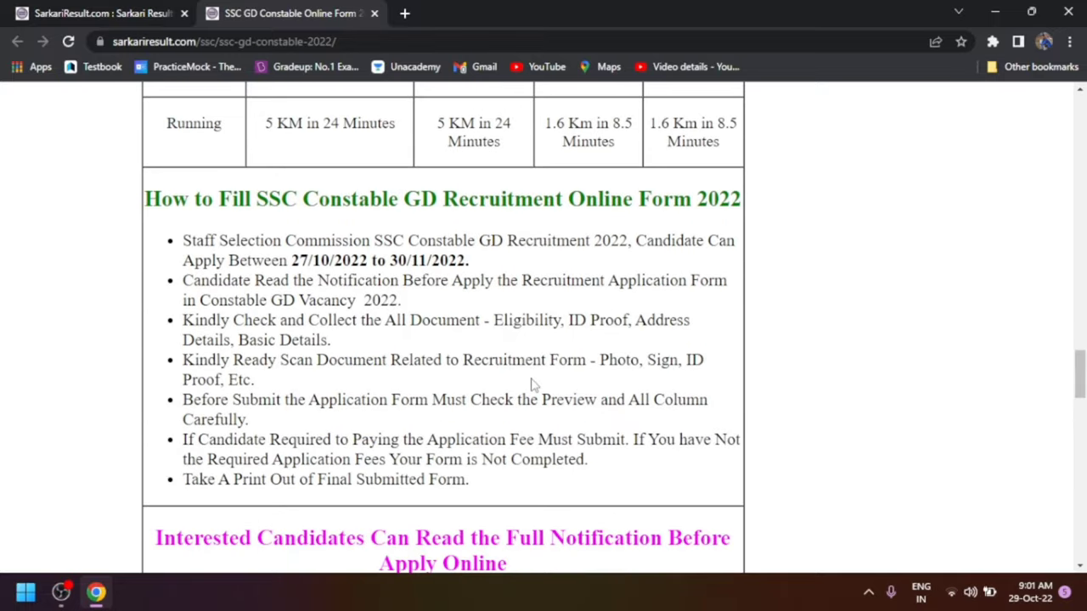
scroll(662, 501, down, 2)
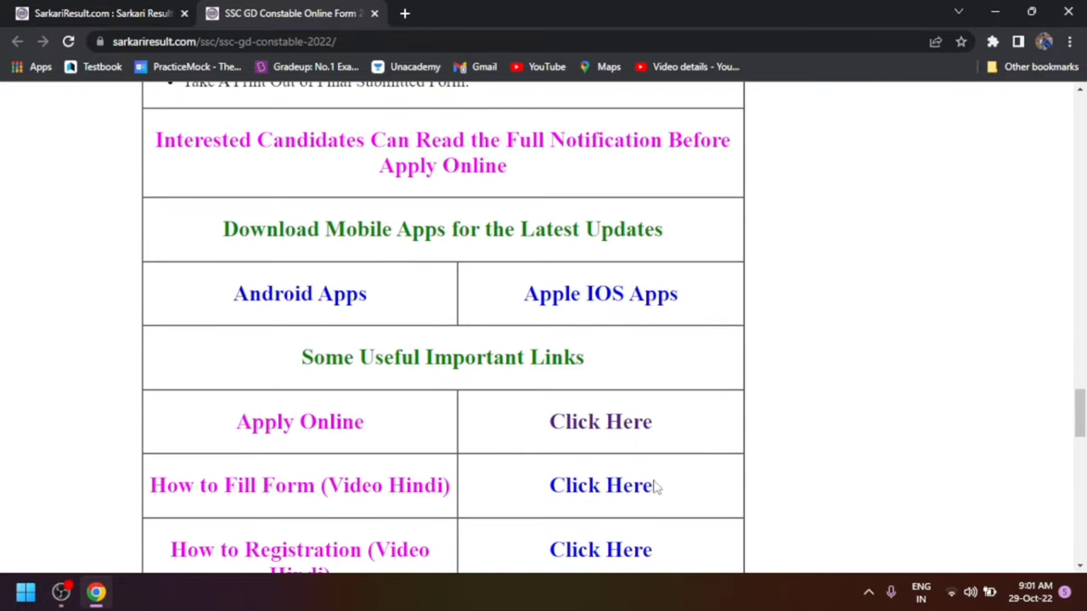
Step: Follow the Apply Online 'Click Here' link to load ssc.nic.in in a new tab
click(611, 425)
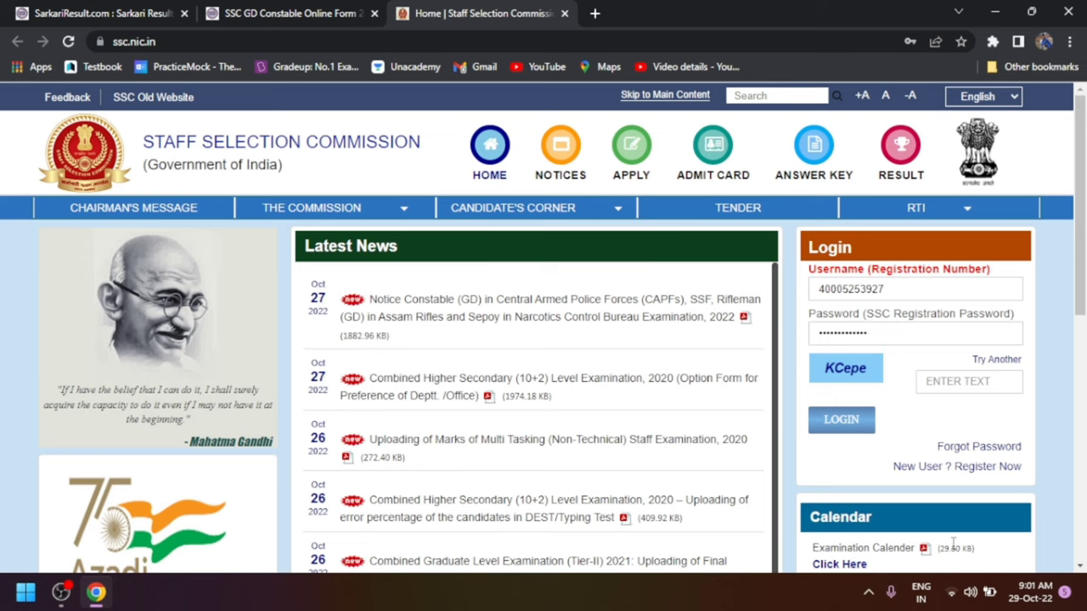
Step: Open the New User registration form and answer Yes to 'Do you have Aadhaar?'
click(985, 468)
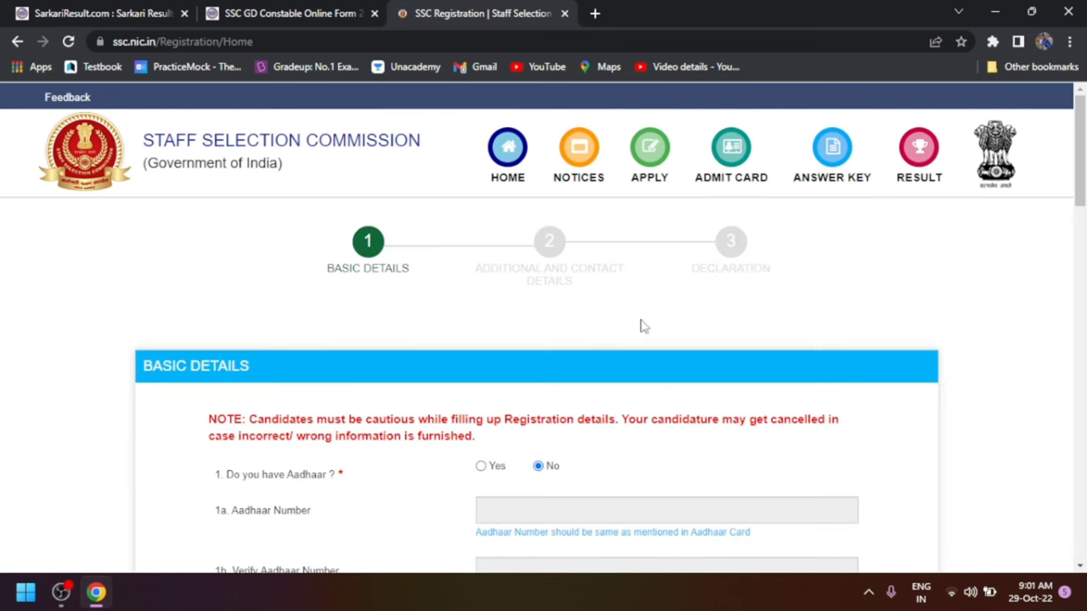
scroll(628, 357, down, 3)
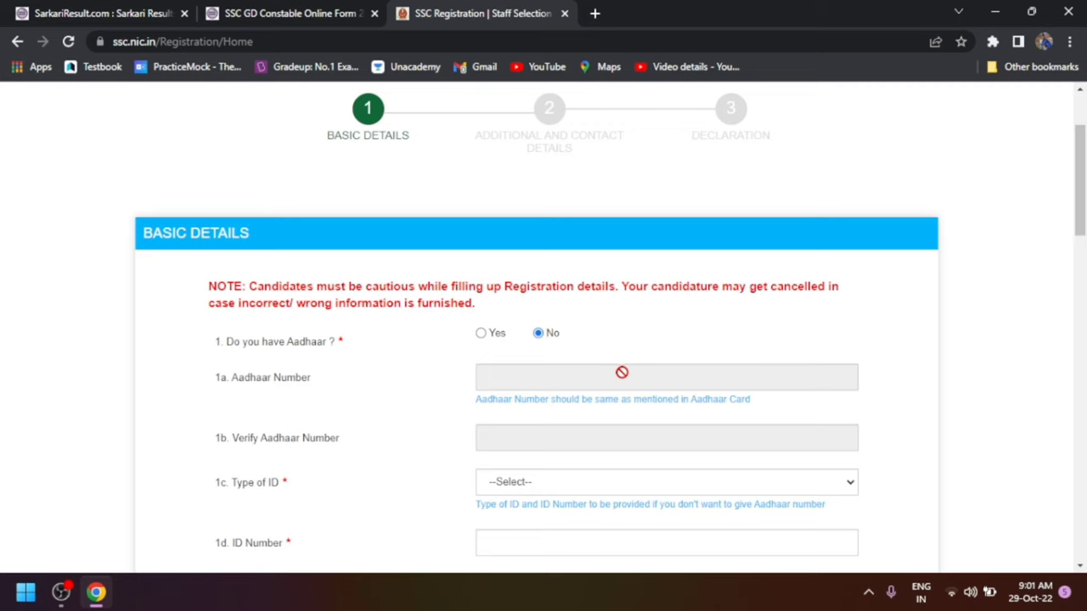
scroll(621, 372, down, 2)
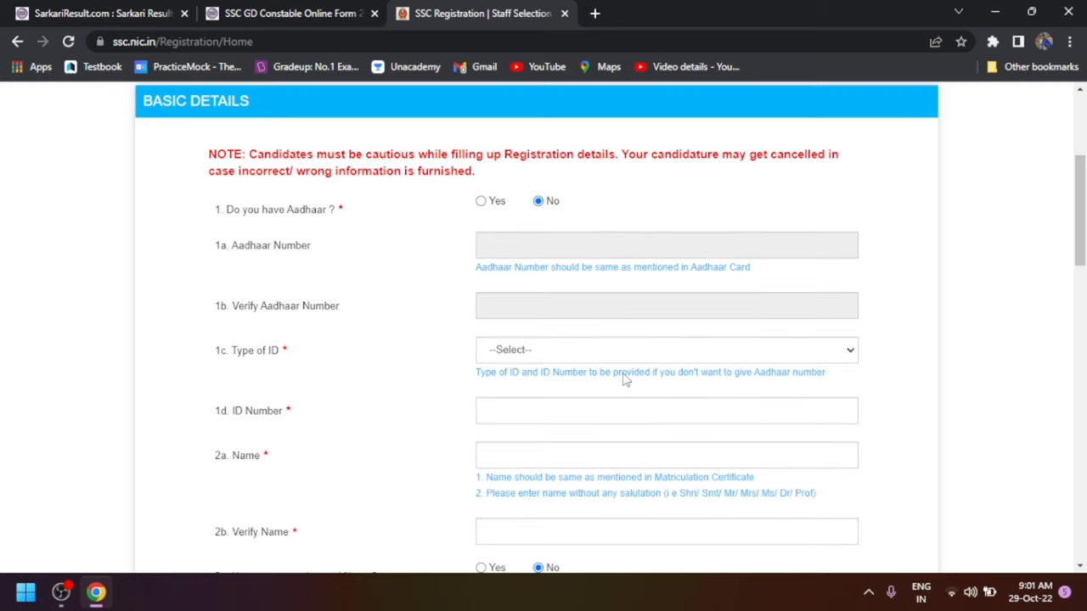
click(480, 201)
Step: Step through the Aadhaar number and candidate name fields, then scroll down the Basic Details form
click(500, 245)
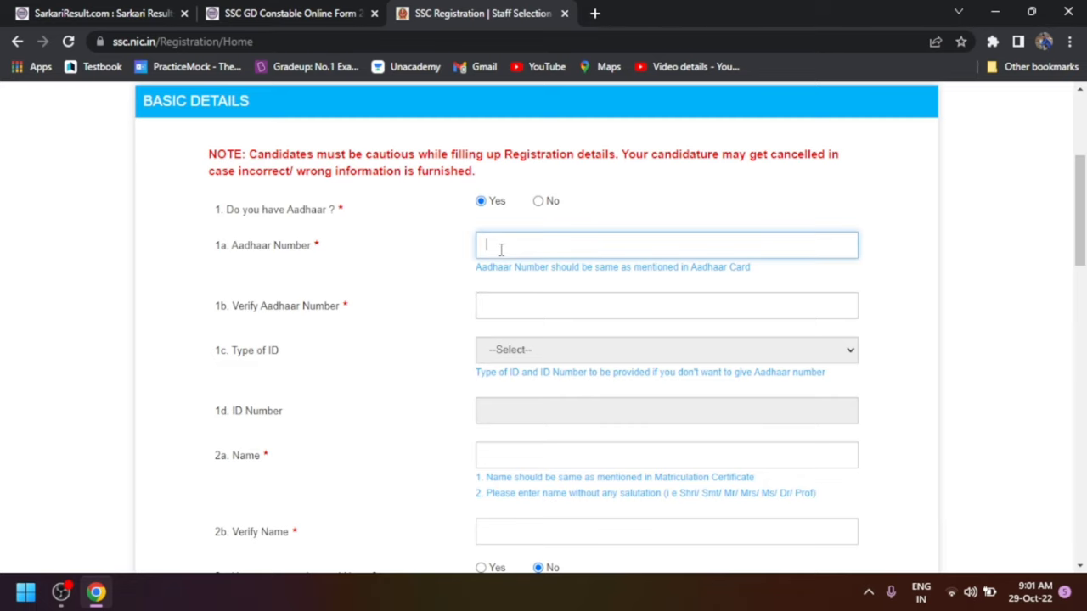
click(524, 308)
scroll(524, 313, down, 2)
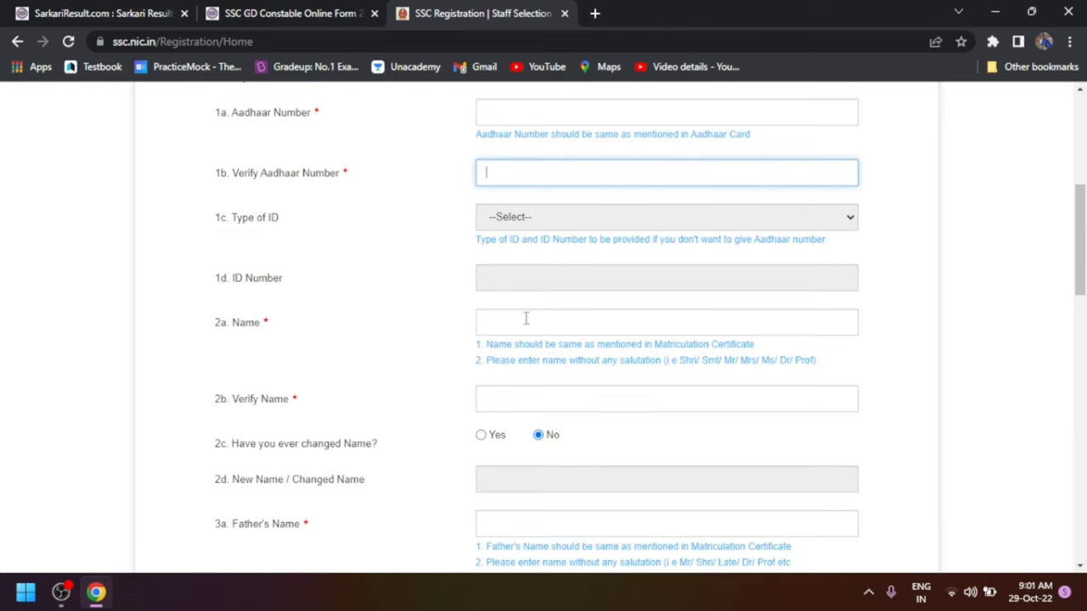
click(527, 324)
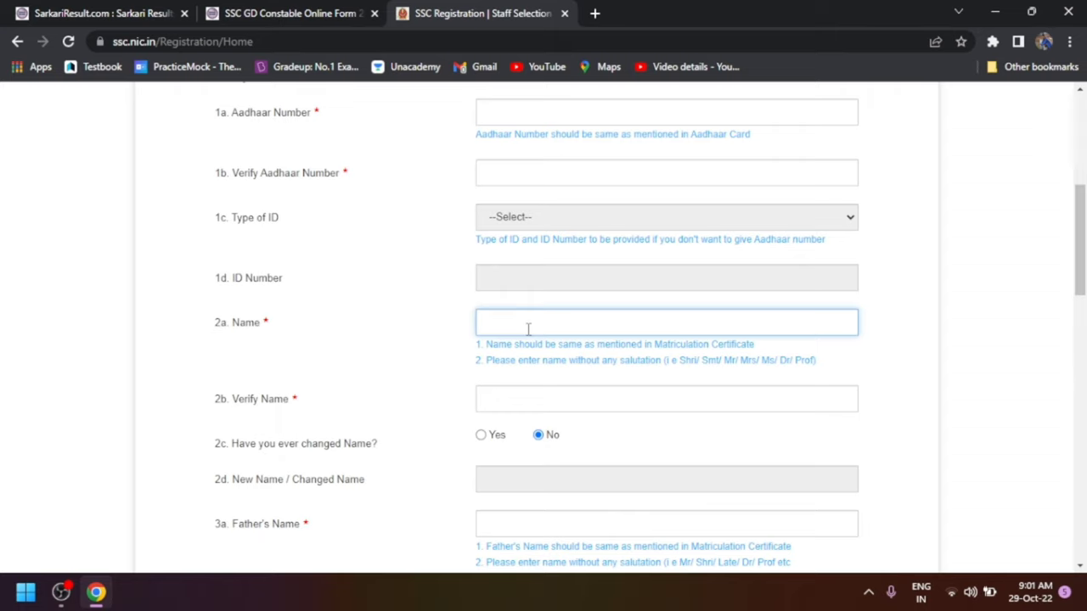
click(531, 394)
scroll(530, 397, down, 1)
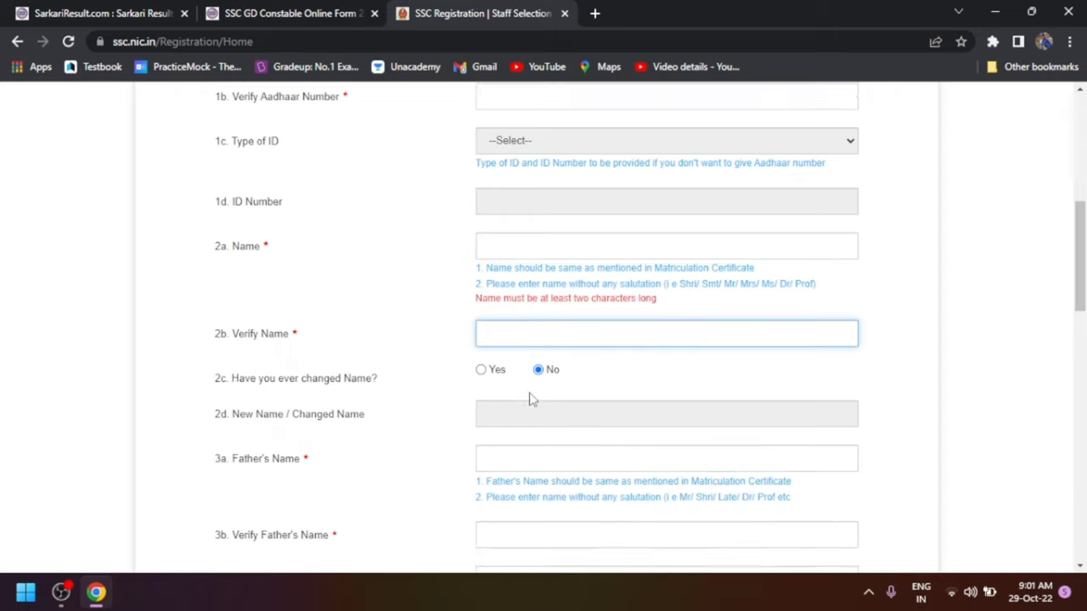
scroll(529, 395, down, 1)
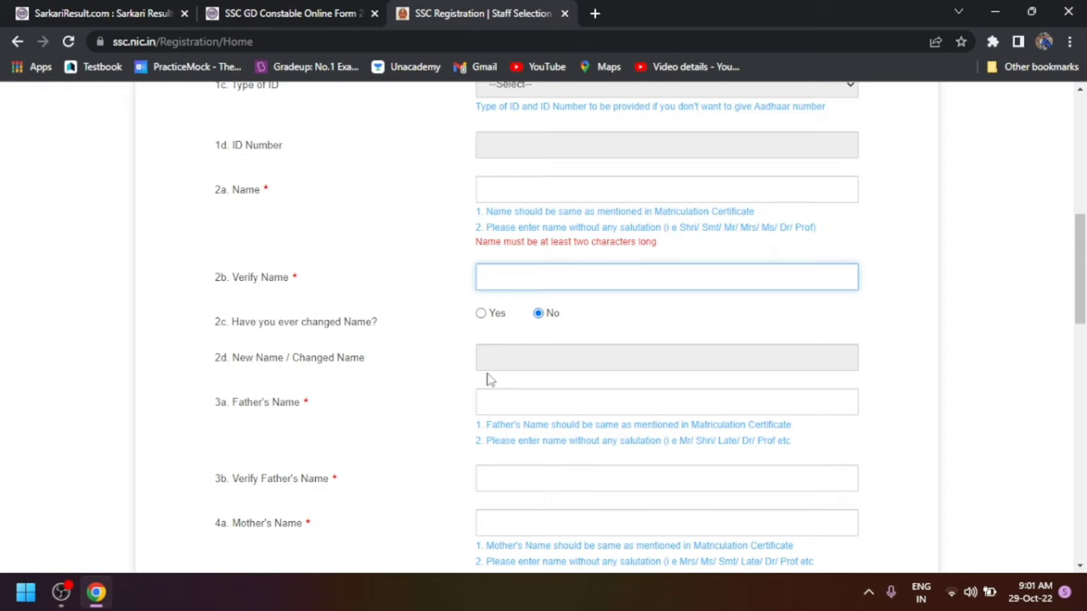
scroll(494, 359, down, 2)
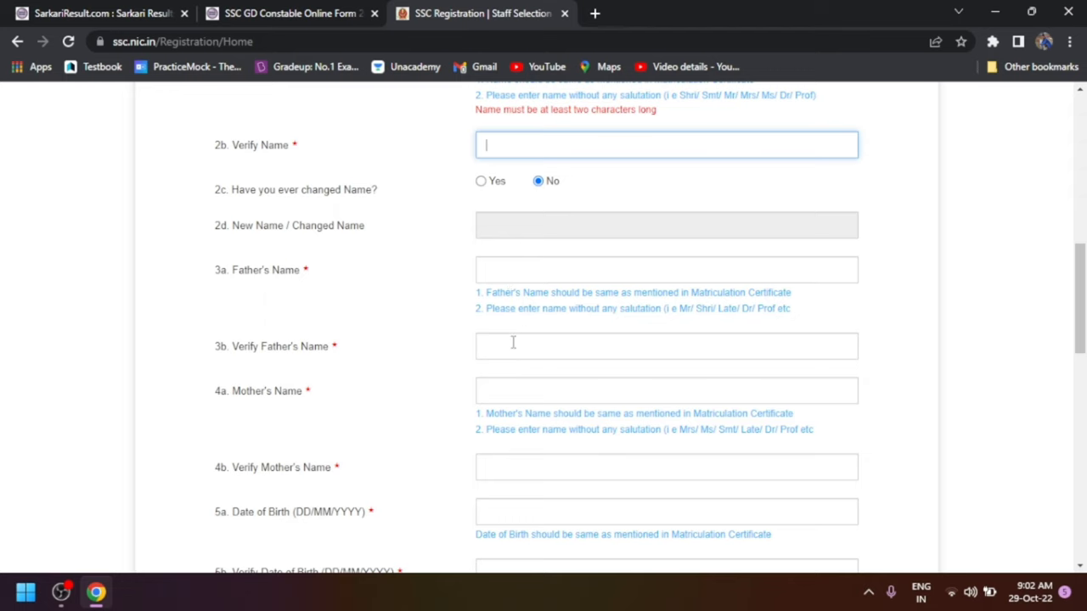
scroll(513, 342, down, 2)
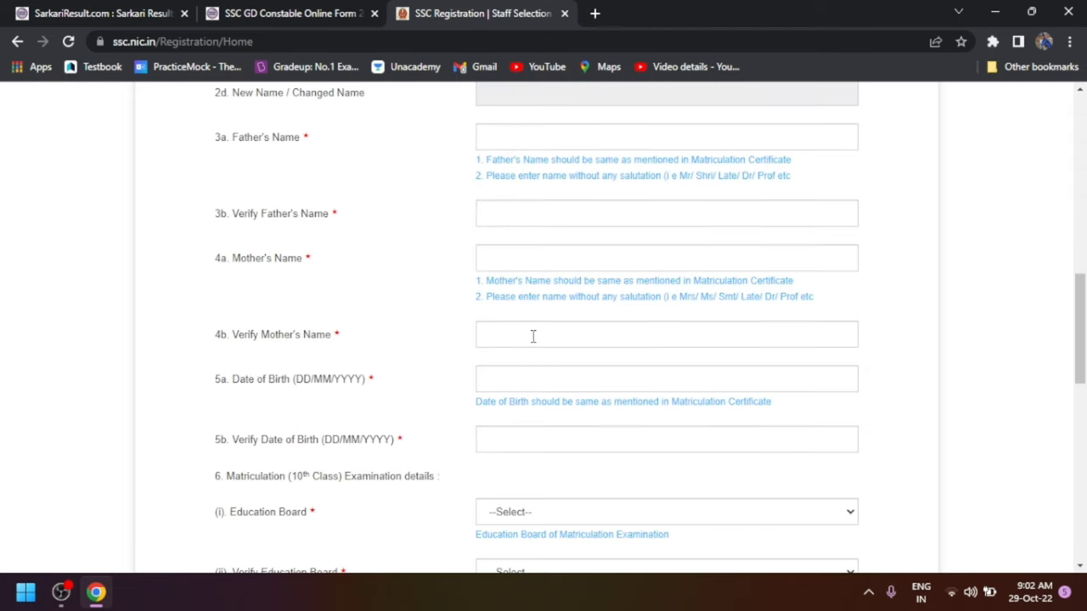
scroll(533, 336, down, 2)
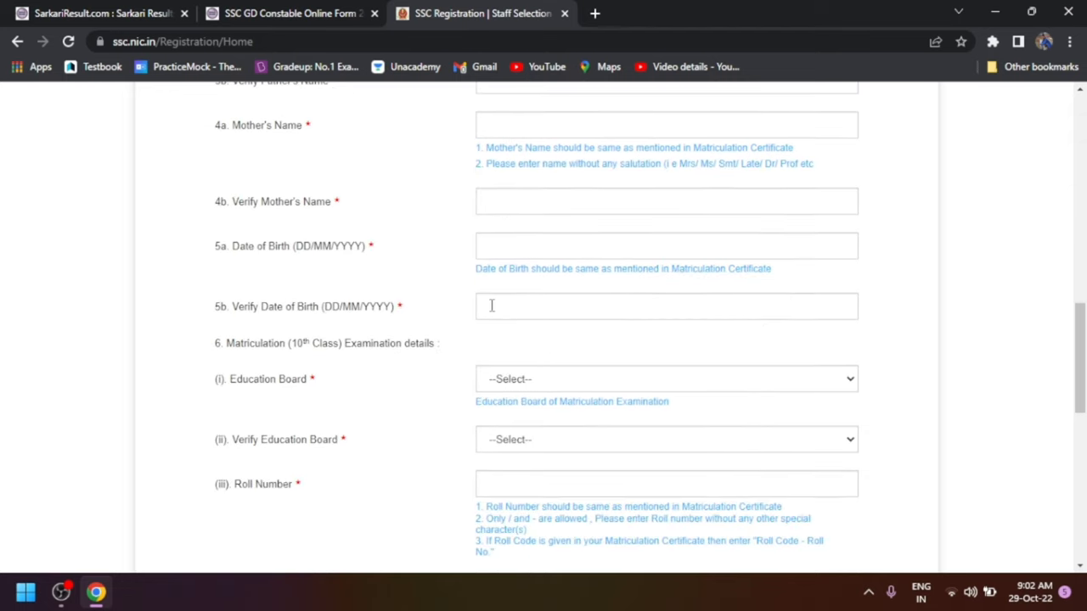
scroll(493, 307, down, 2)
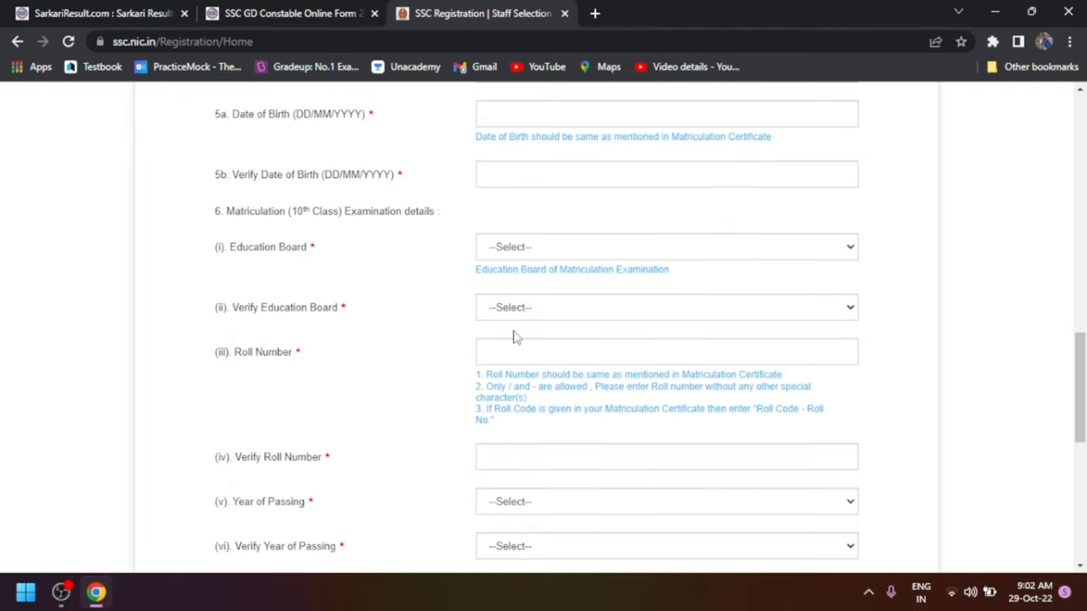
click(515, 255)
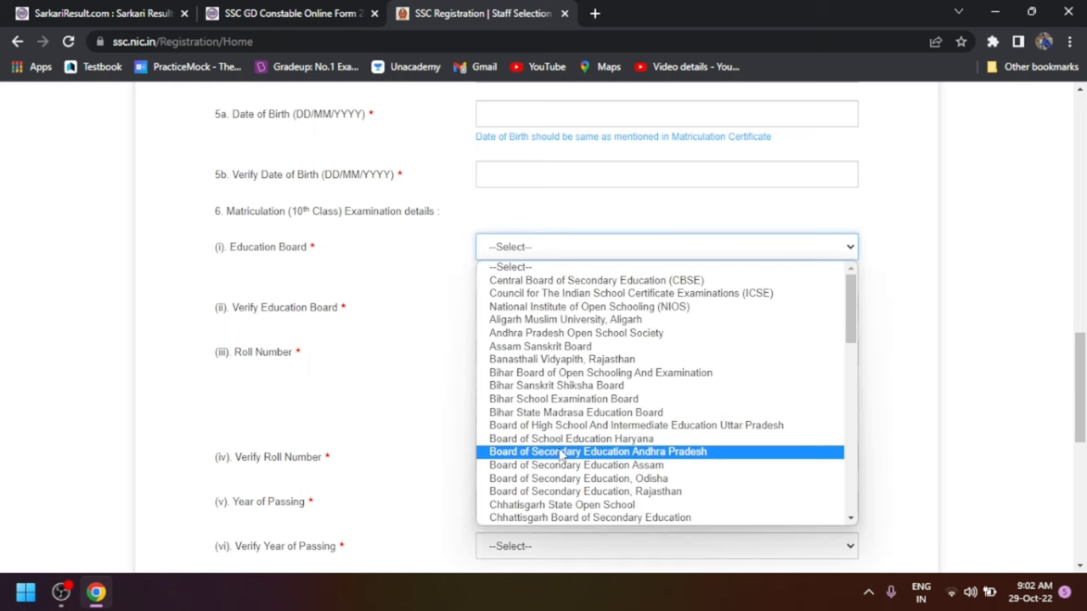
click(397, 231)
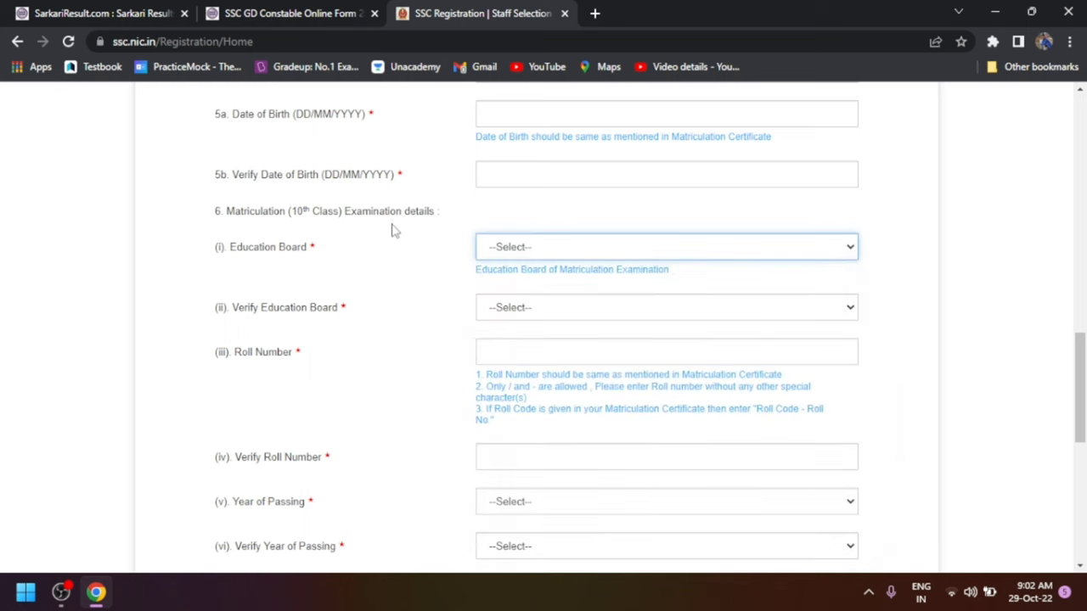
click(537, 350)
scroll(536, 346, down, 2)
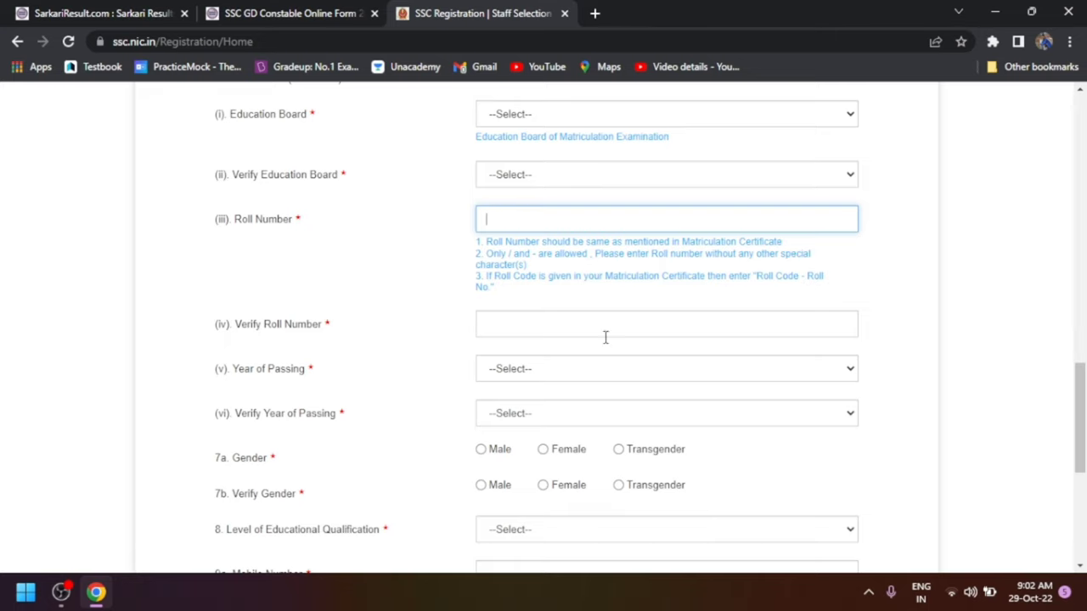
scroll(545, 336, down, 2)
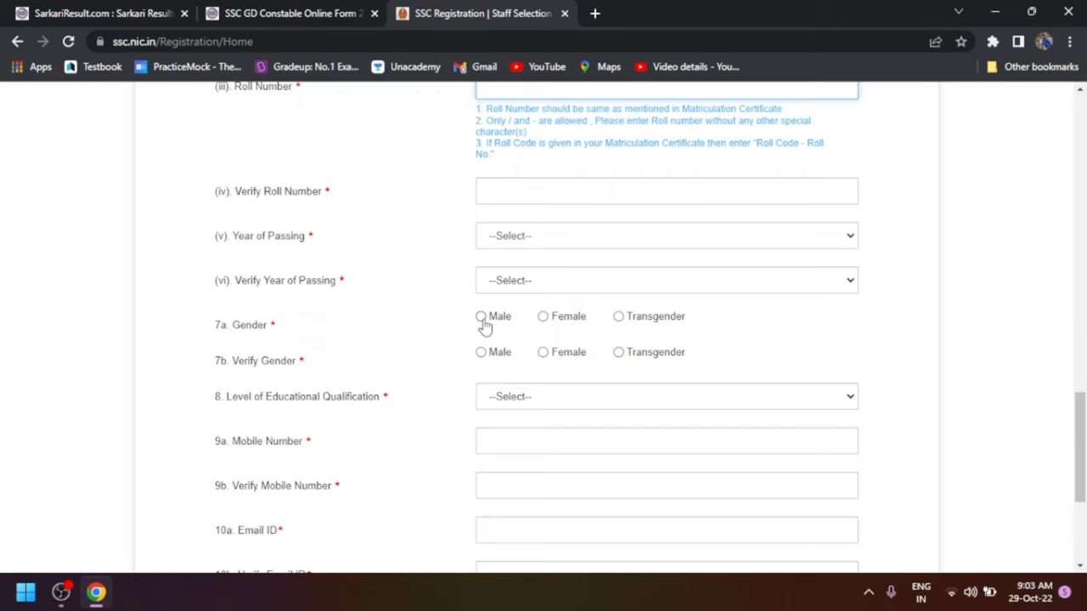
scroll(513, 357, down, 2)
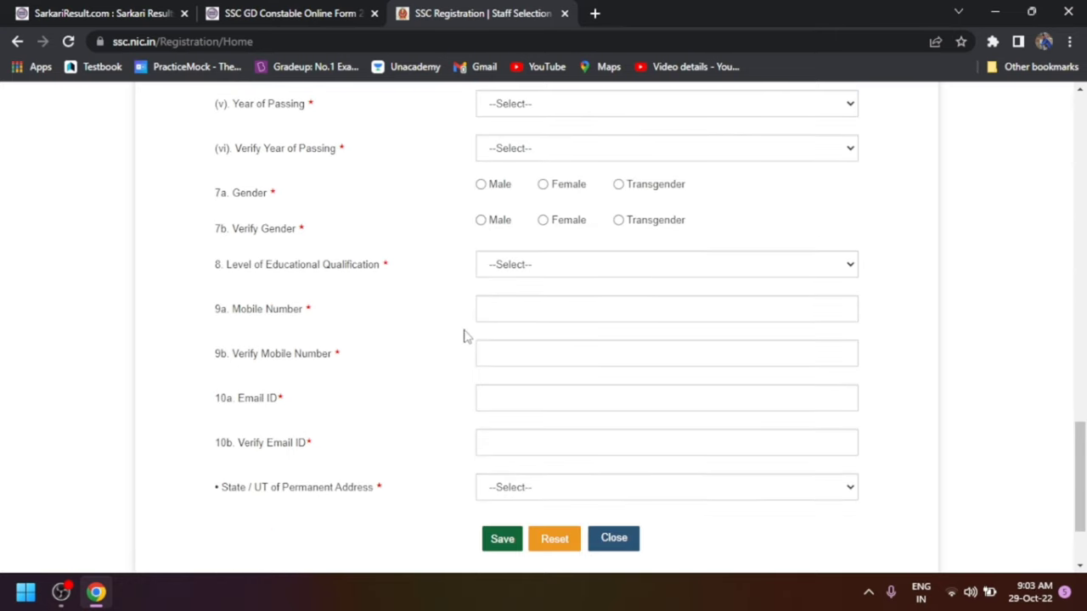
Step: Check the Educational Qualification list without choosing, then step through the mobile and email fields
click(546, 268)
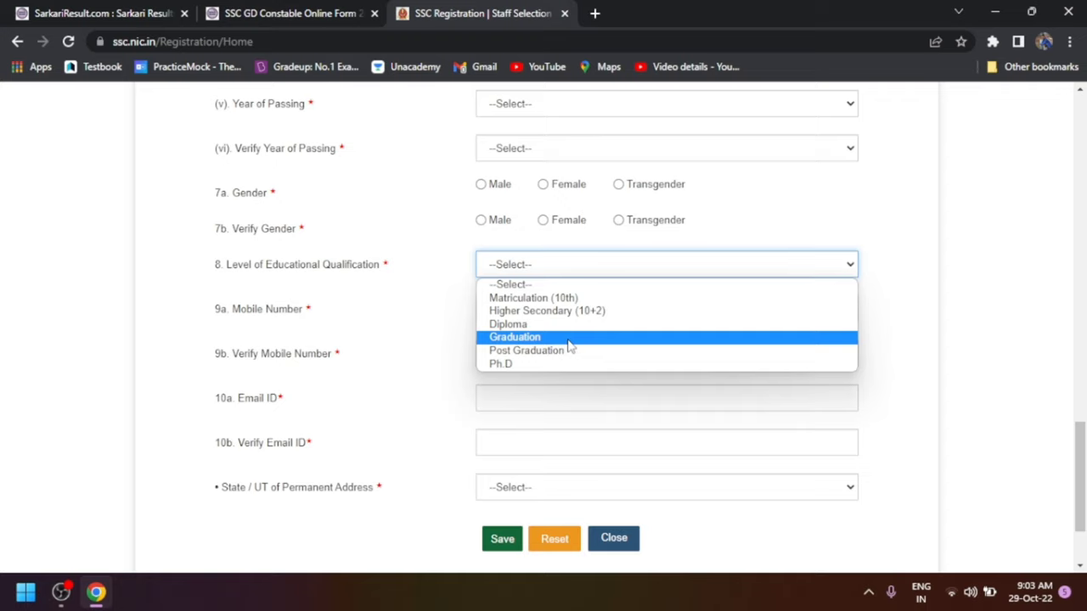
click(447, 178)
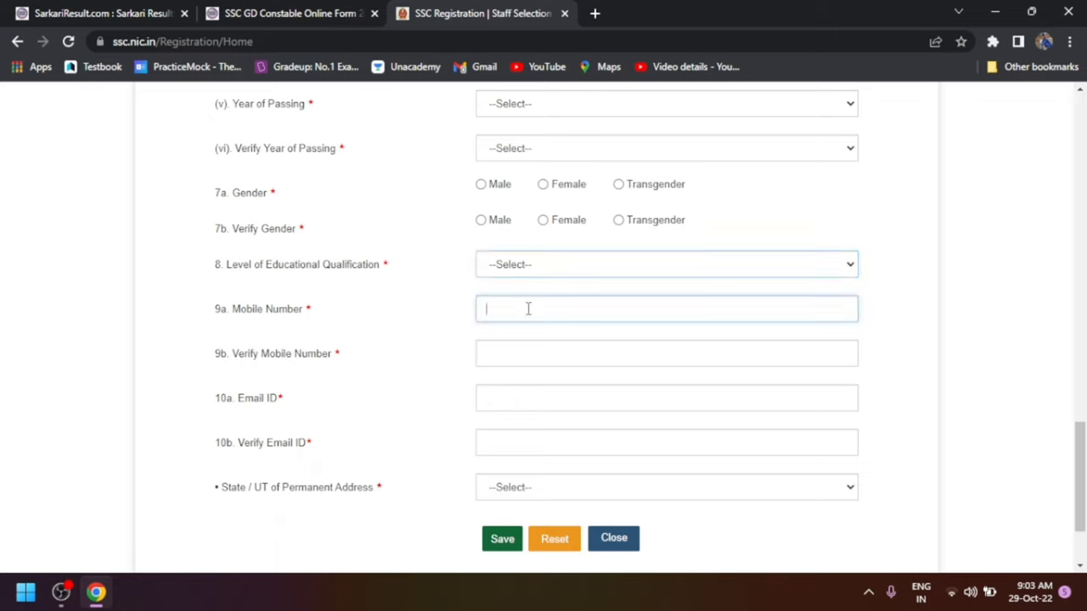
click(538, 354)
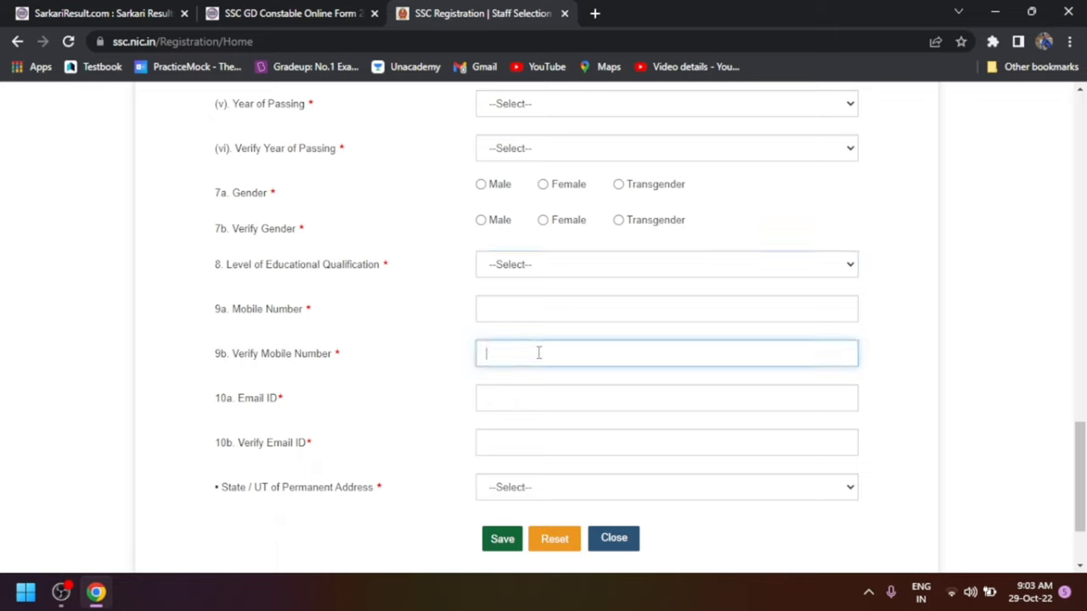
click(516, 399)
click(527, 447)
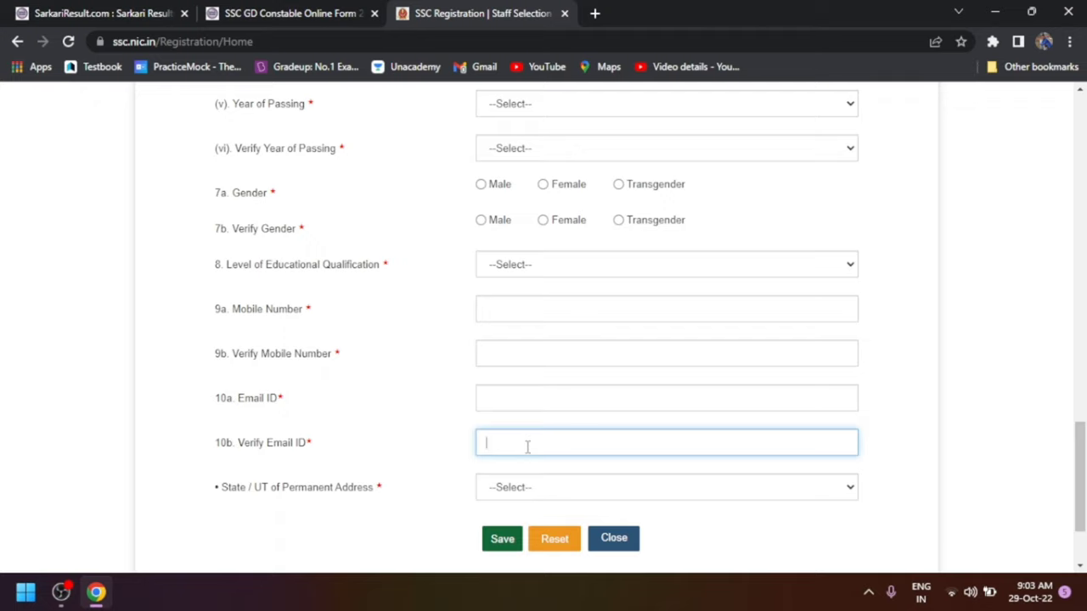
Step: Set State / UT of Permanent Address to Jharkhand
click(567, 504)
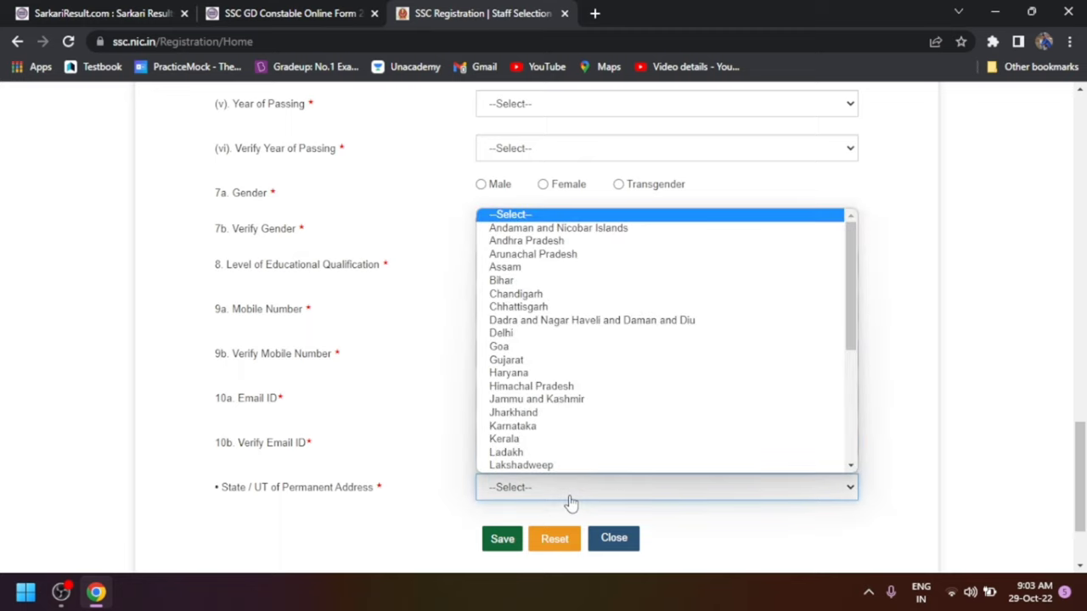
click(552, 414)
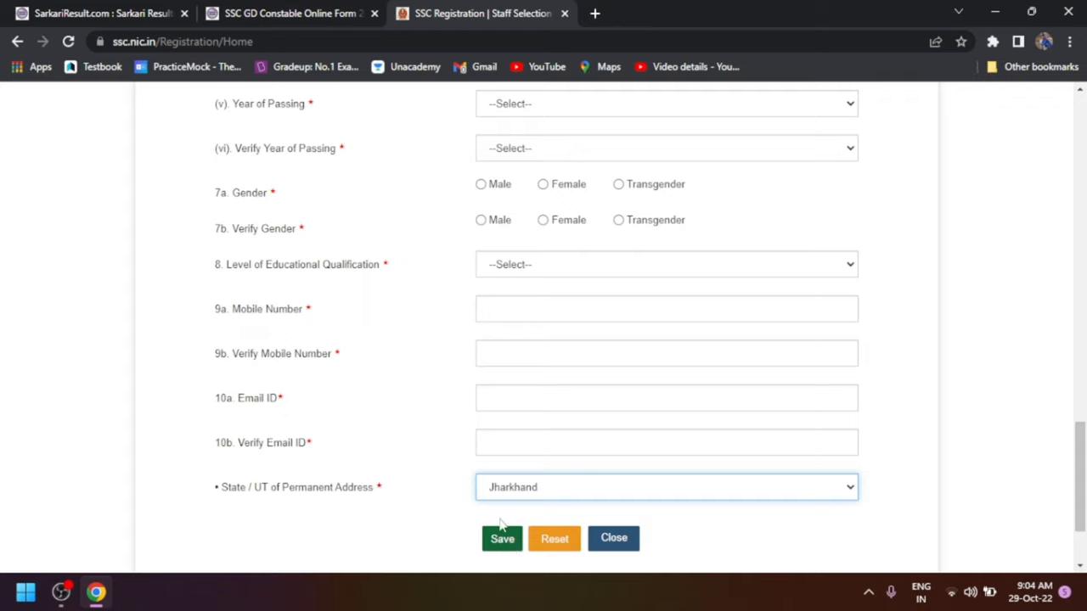
scroll(428, 312, up, 20)
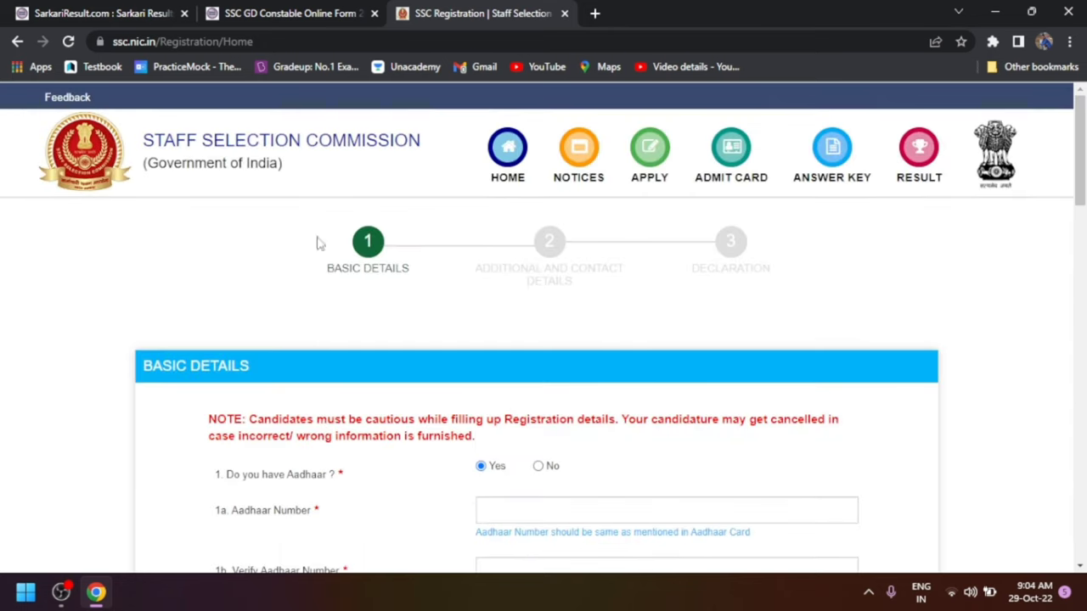
Step: Return to the SSC home page and log in with the registration number, password and captcha
click(514, 154)
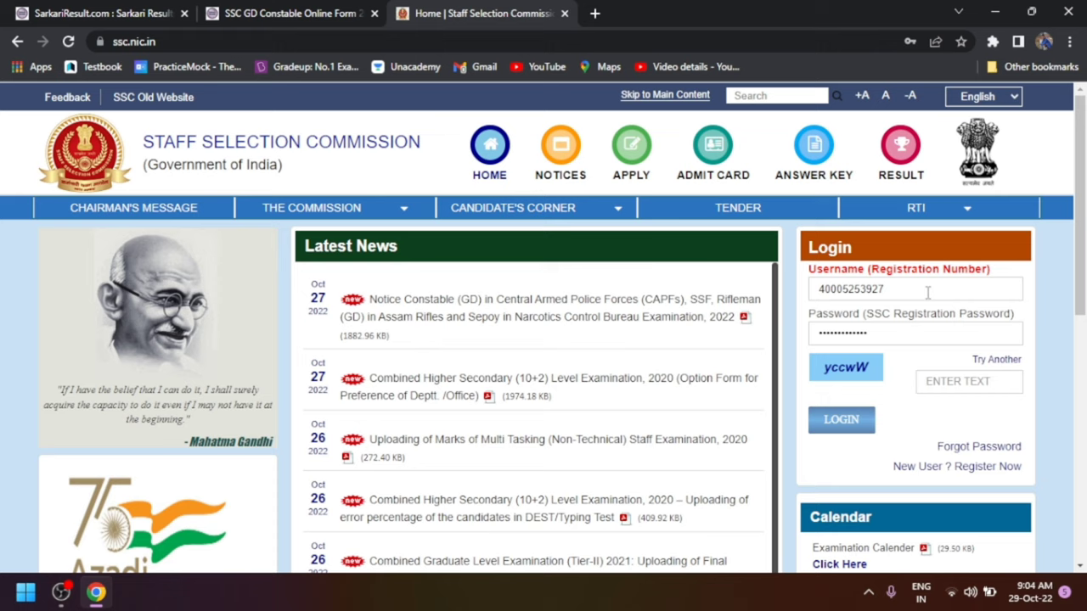
click(928, 293)
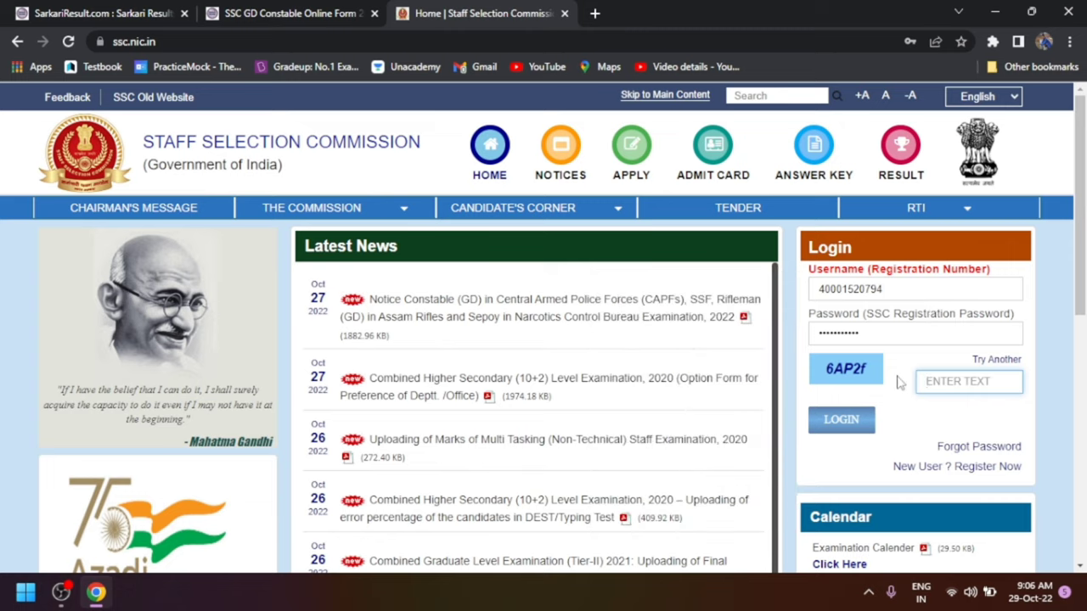
text(6AP2)
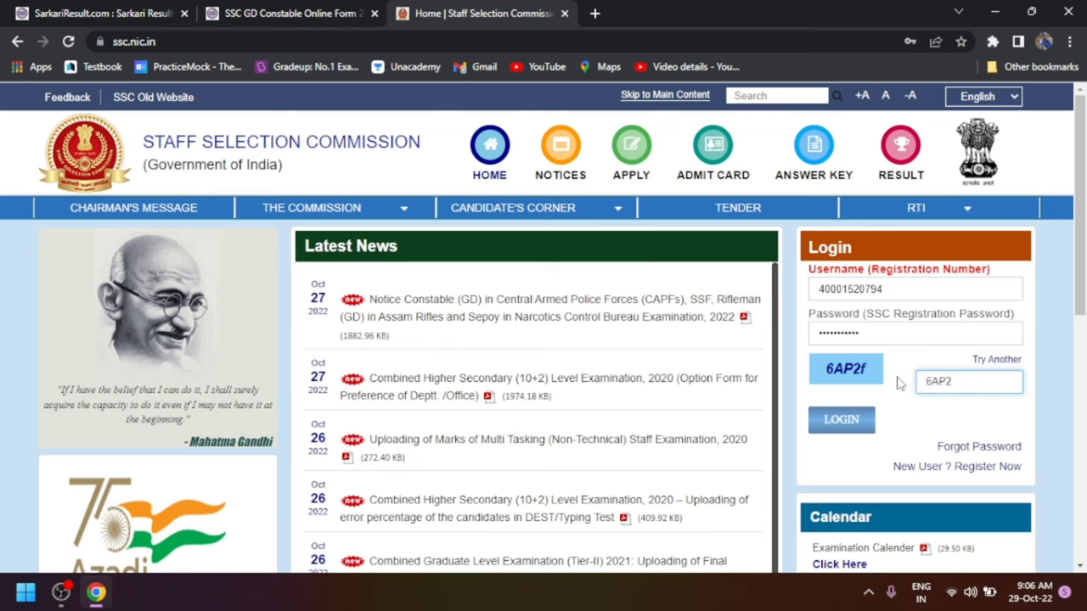
text(f)
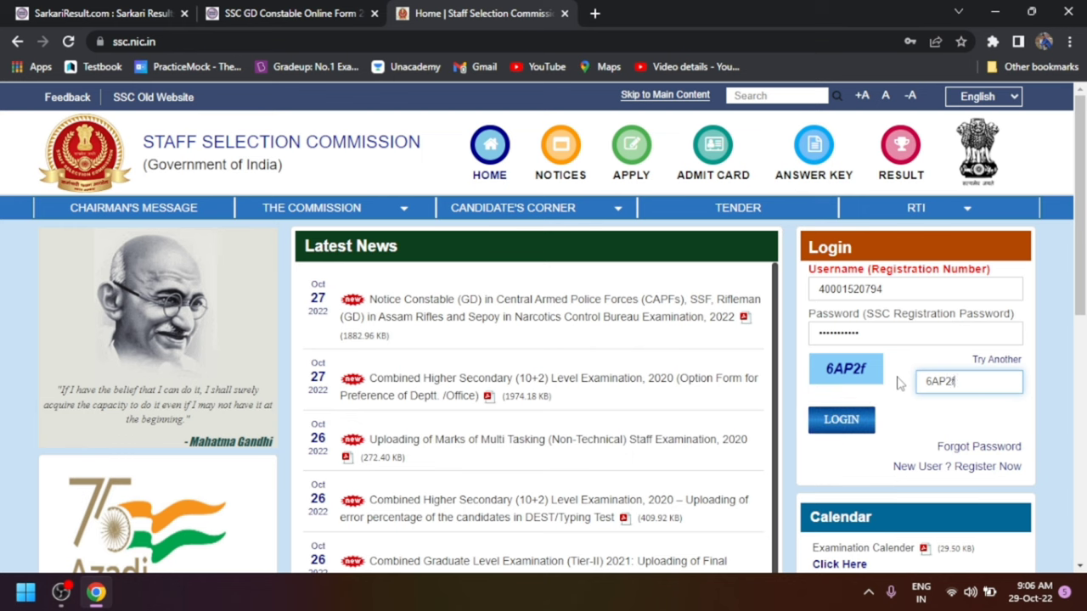
click(840, 431)
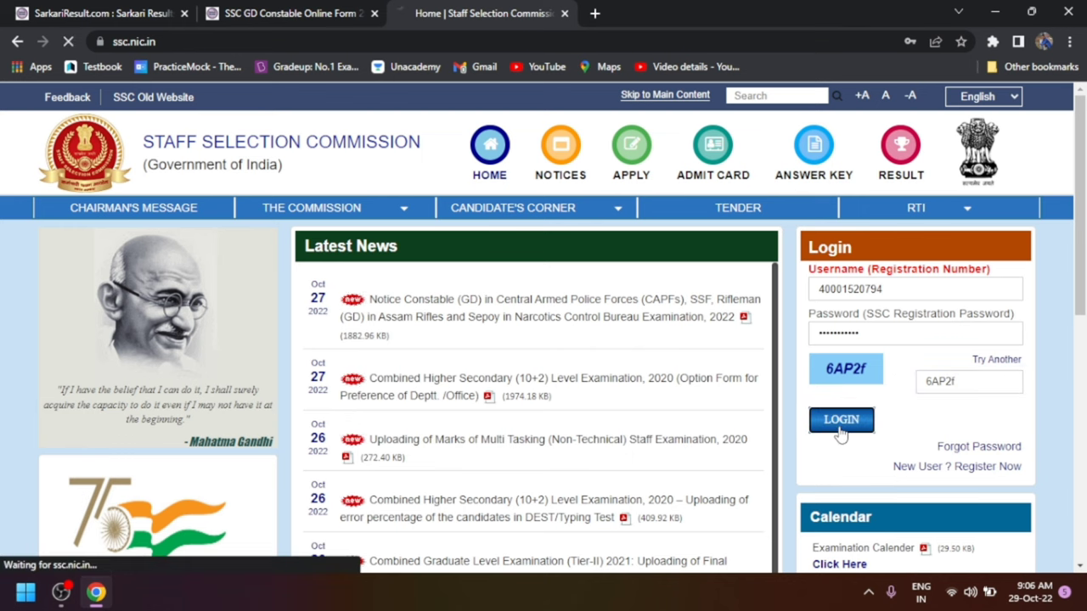
scroll(667, 366, down, 1)
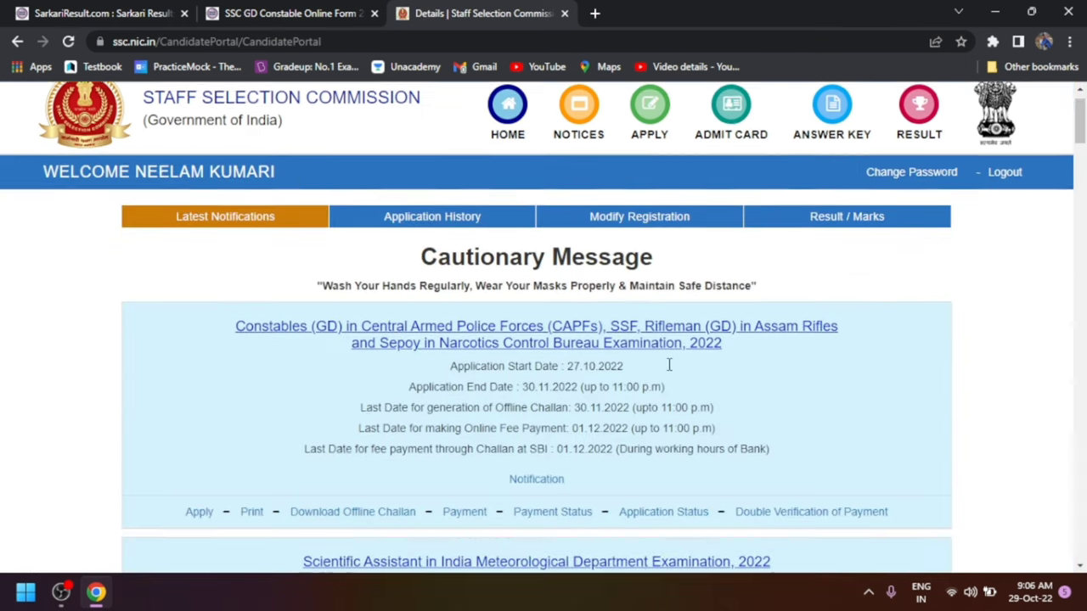
scroll(669, 365, down, 1)
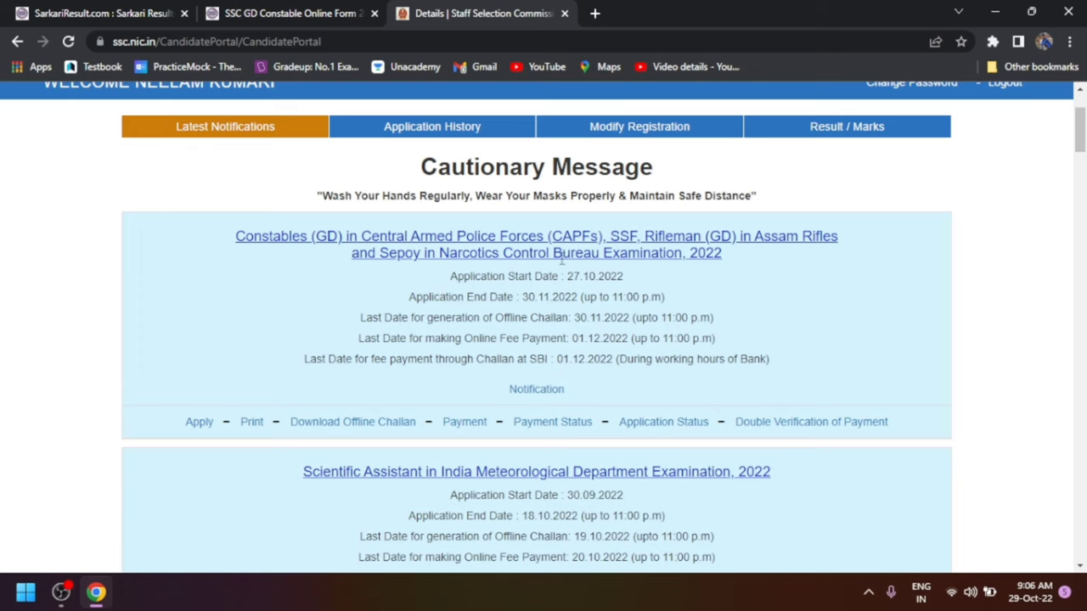
Step: Start the Constables (GD) 2022 application and scroll down to the NCC, exam-centre and domicile questions
click(195, 425)
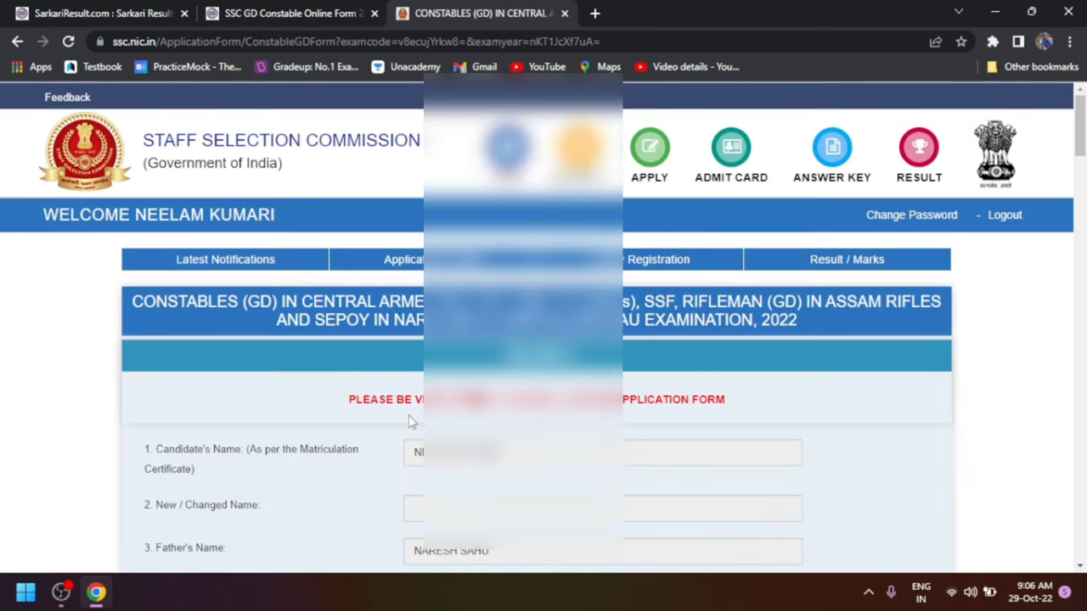
scroll(409, 422, down, 2)
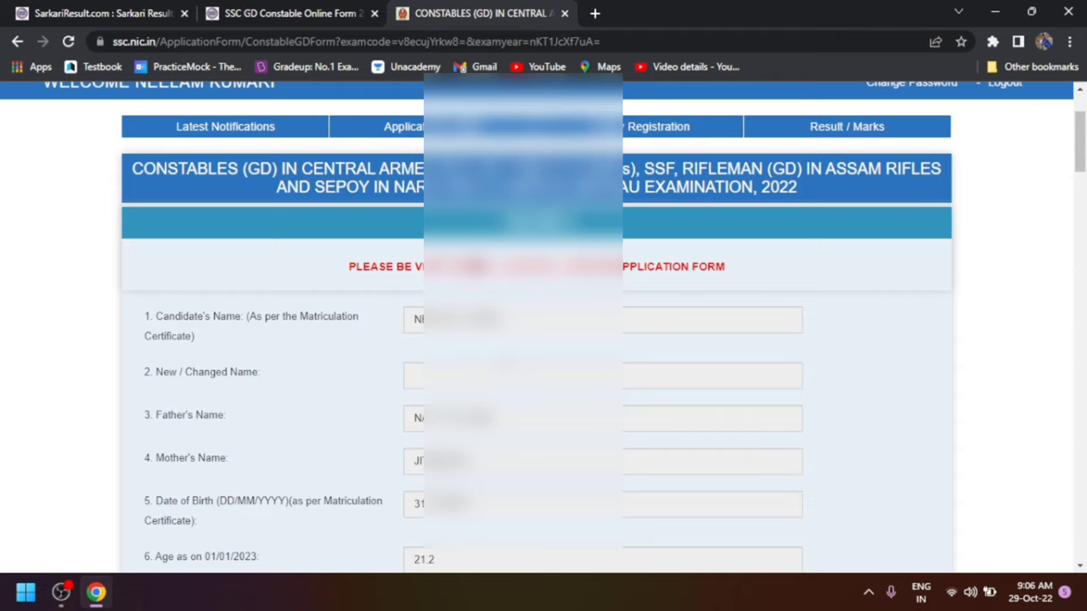
scroll(501, 339, down, 3)
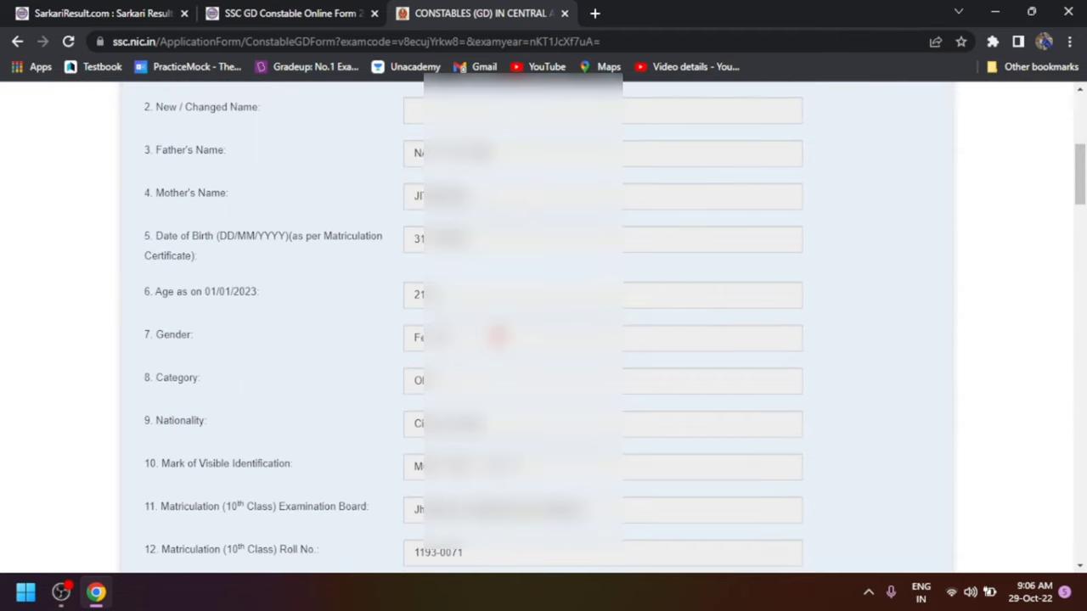
scroll(501, 339, down, 2)
scroll(497, 336, down, 2)
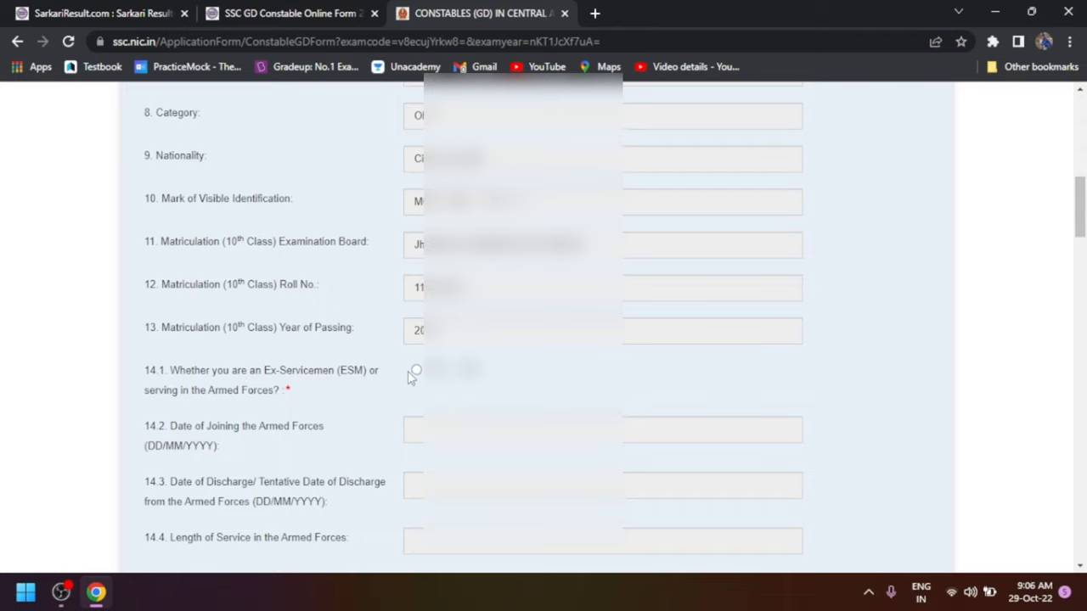
scroll(421, 382, down, 2)
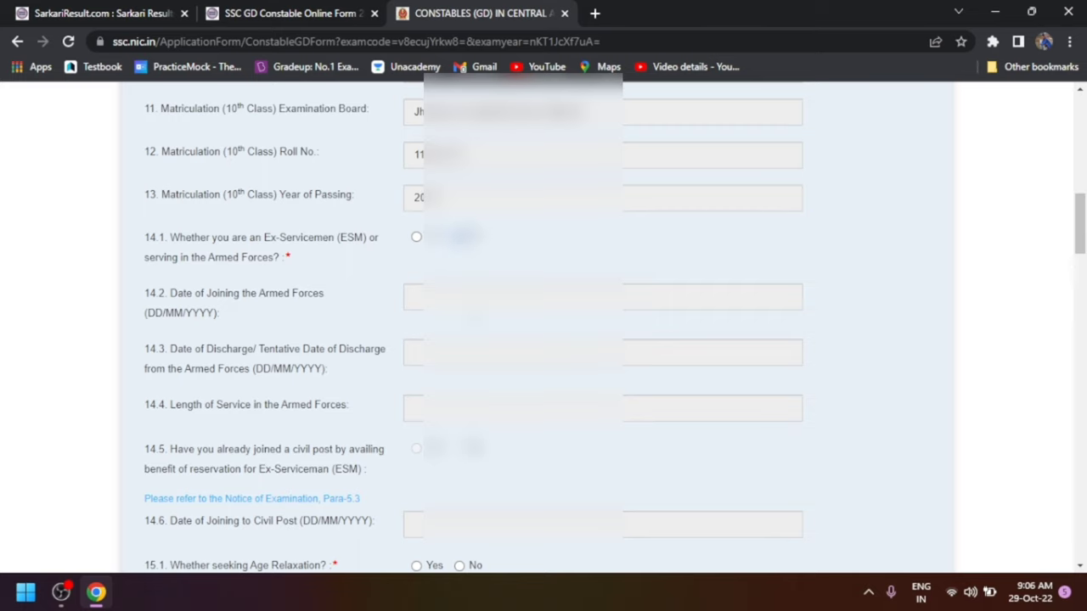
scroll(509, 340, down, 4)
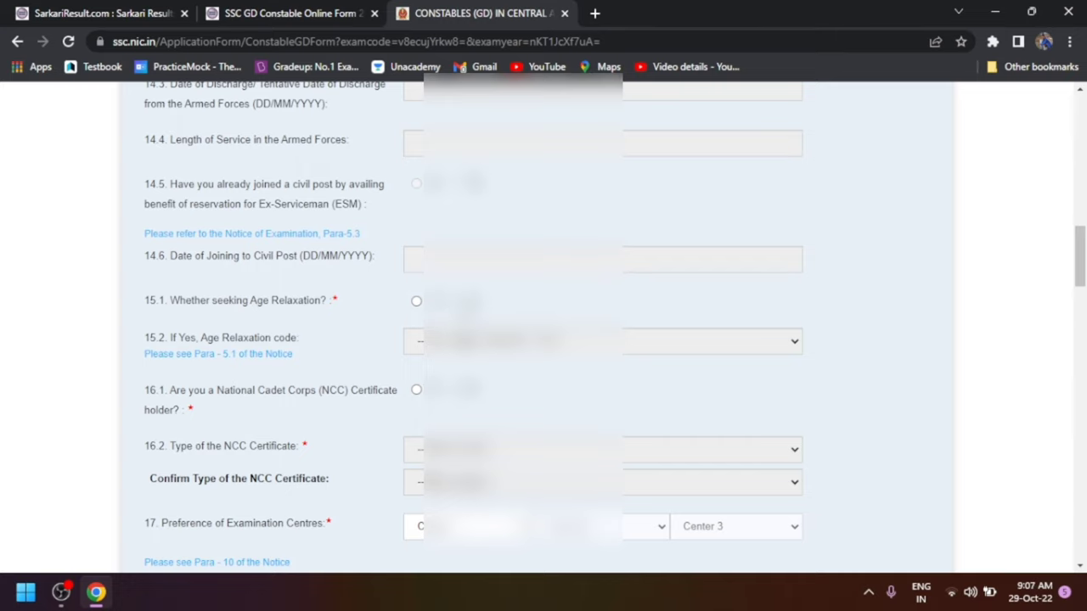
scroll(428, 335, down, 2)
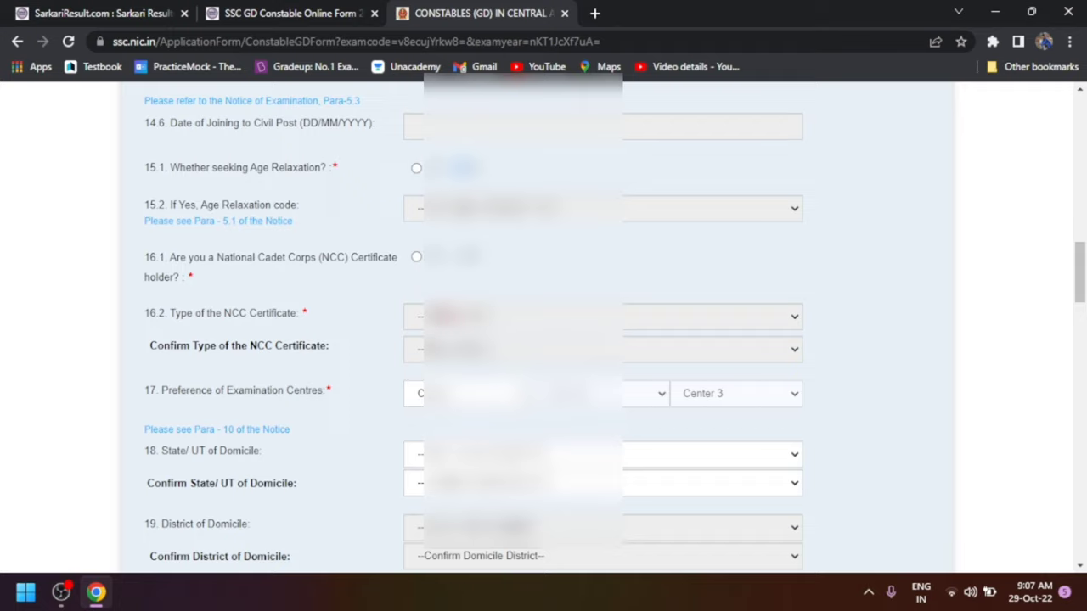
Step: Try the NCC certificate holder option and type, then switch the NCC answer back to No
click(416, 258)
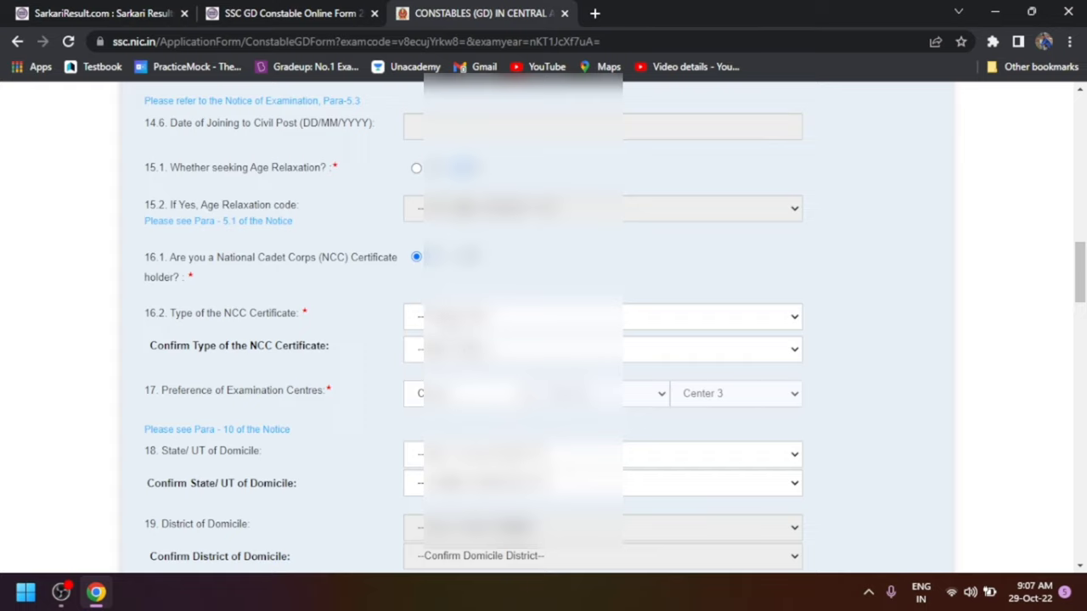
click(517, 317)
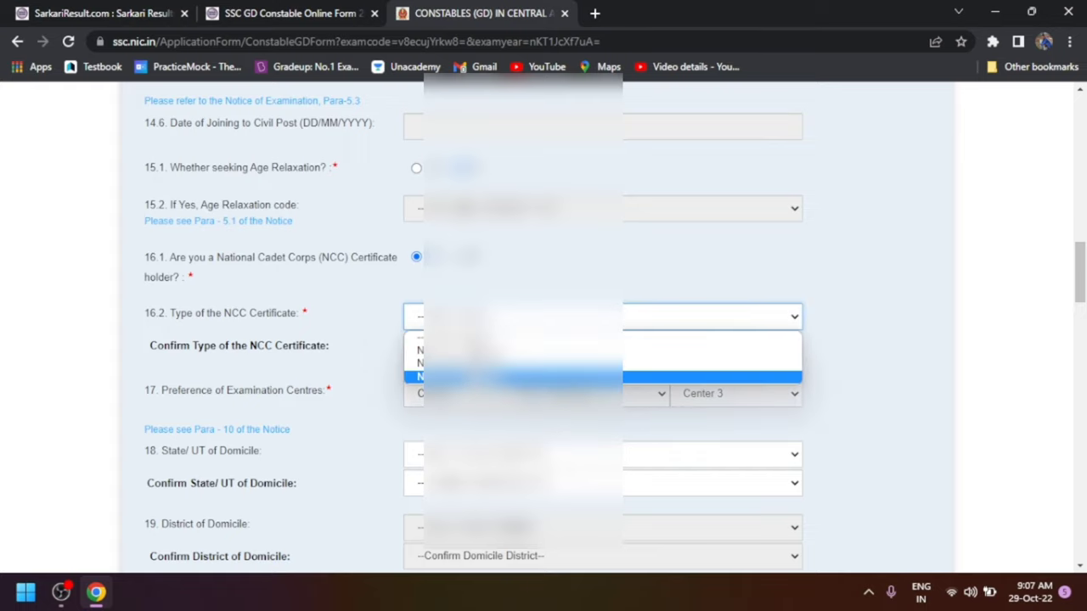
click(518, 376)
click(518, 349)
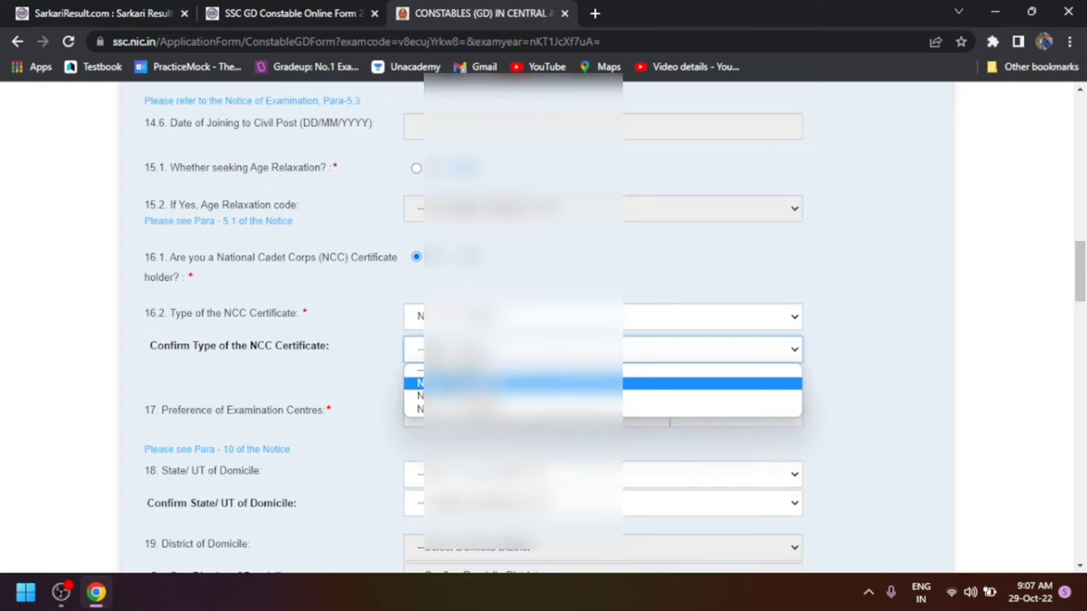
key(Return)
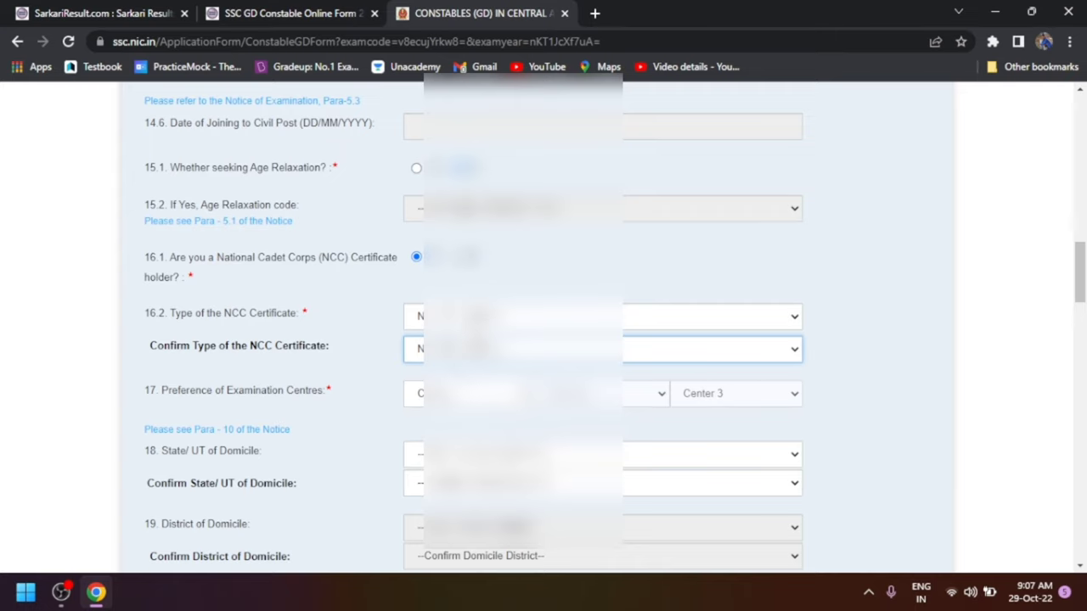
click(456, 258)
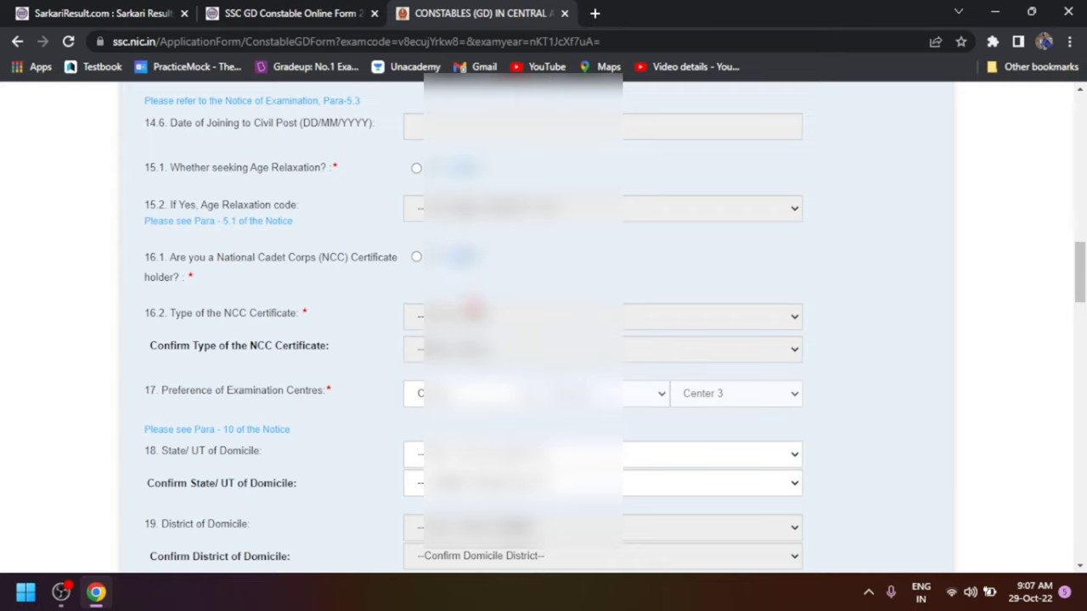
Step: Choose the first and second exam centres and ER-Gangtok(4001) as the third preference
scroll(471, 308, down, 2)
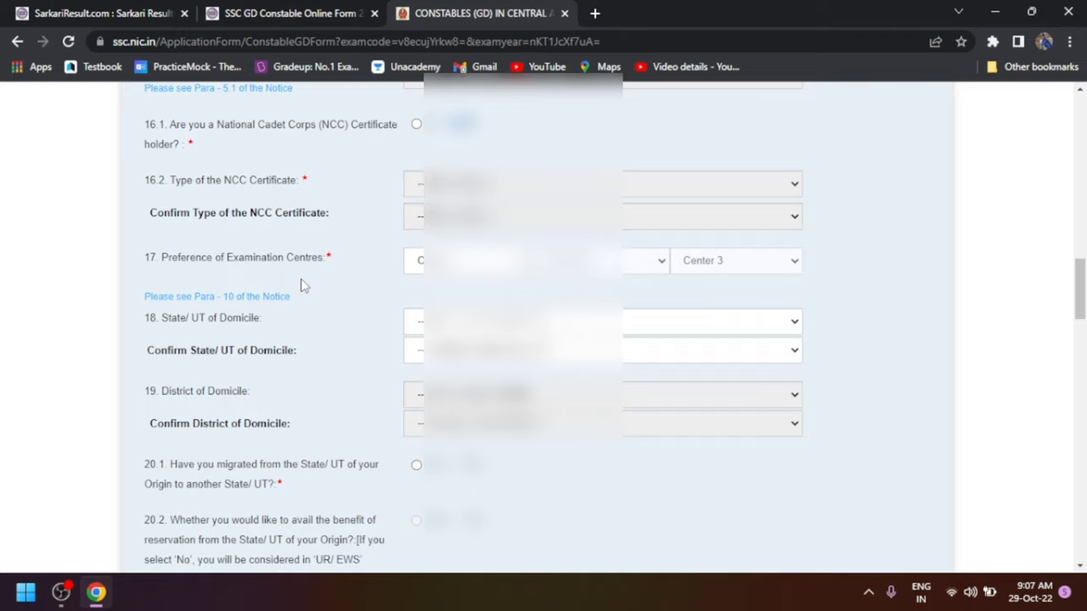
click(509, 260)
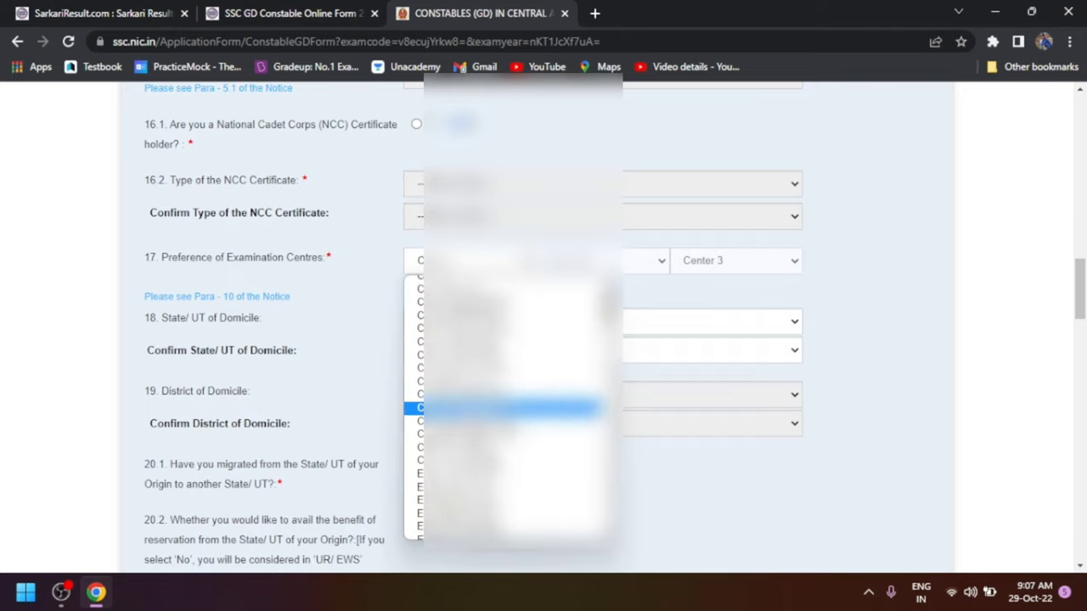
scroll(505, 408, down, 5)
scroll(505, 407, up, 5)
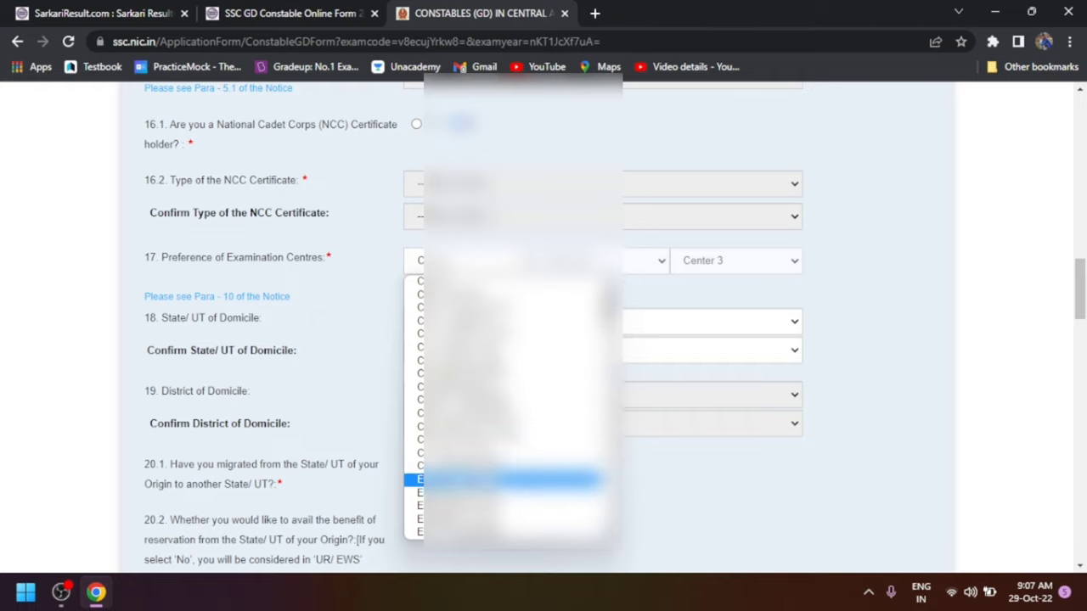
click(510, 506)
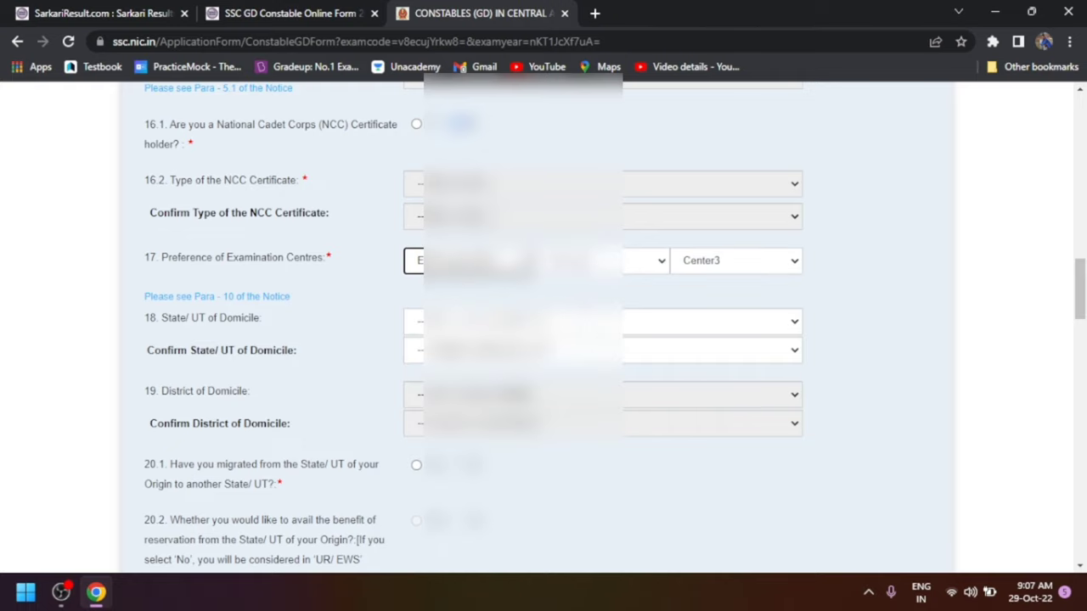
click(599, 261)
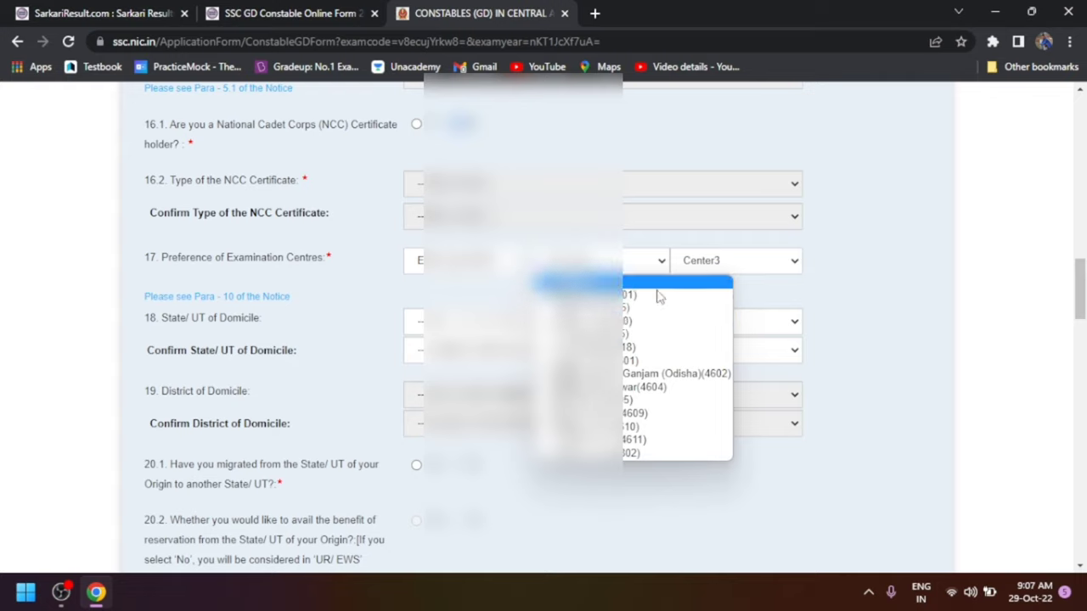
click(633, 321)
click(715, 263)
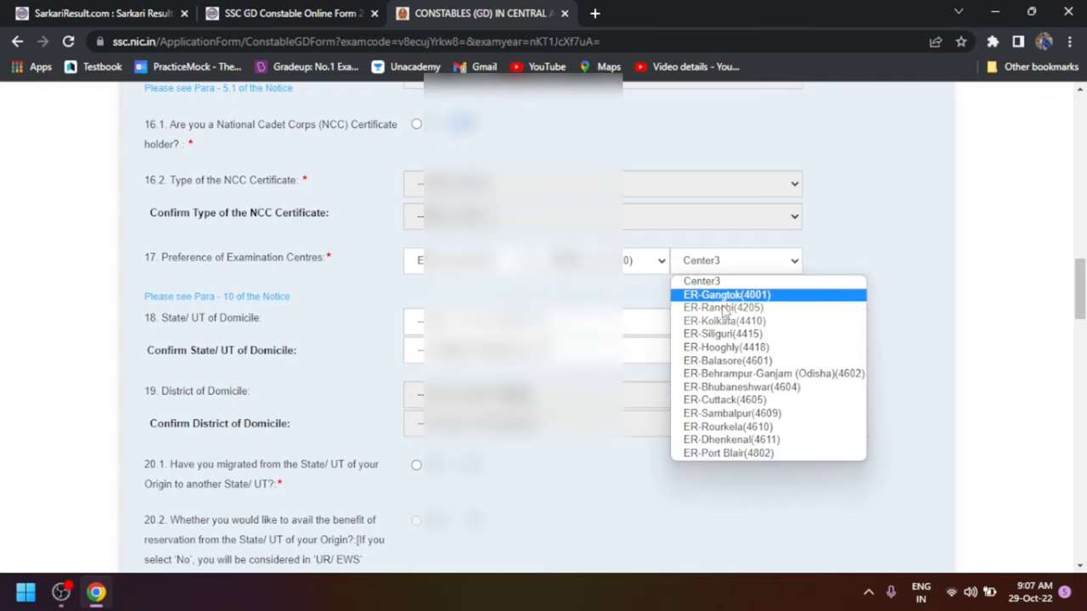
click(696, 295)
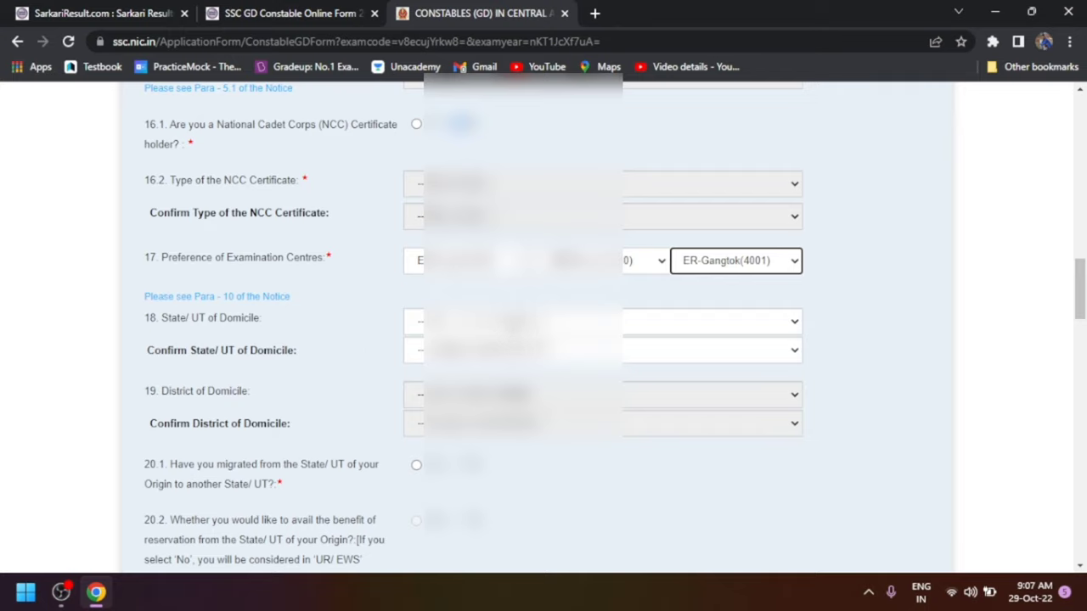
click(603, 321)
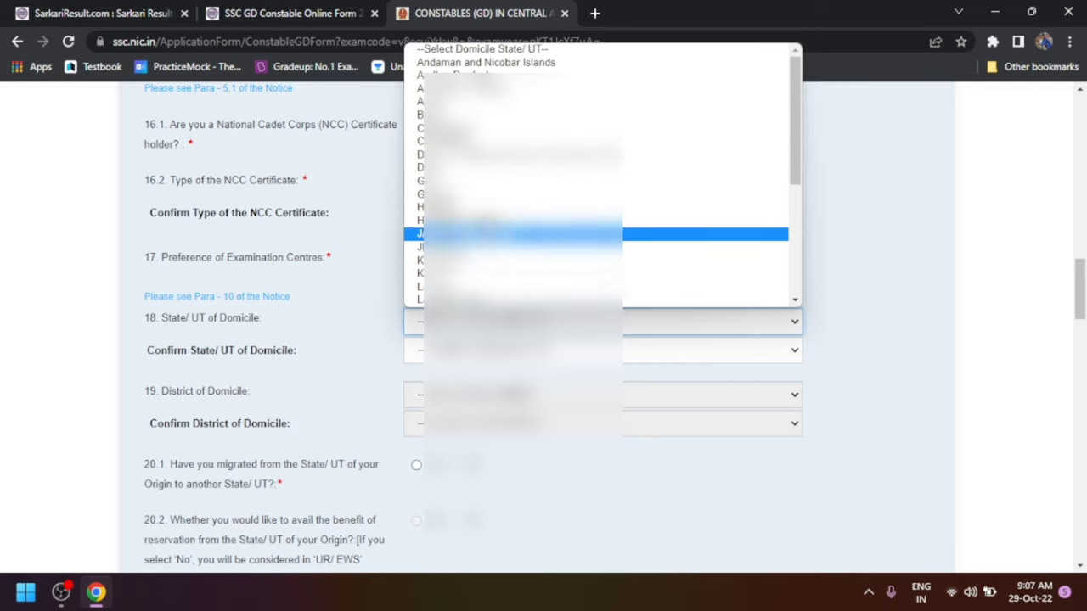
Step: Pick the State/UT of Domicile and select the same state in its confirm dropdown
click(510, 246)
click(603, 350)
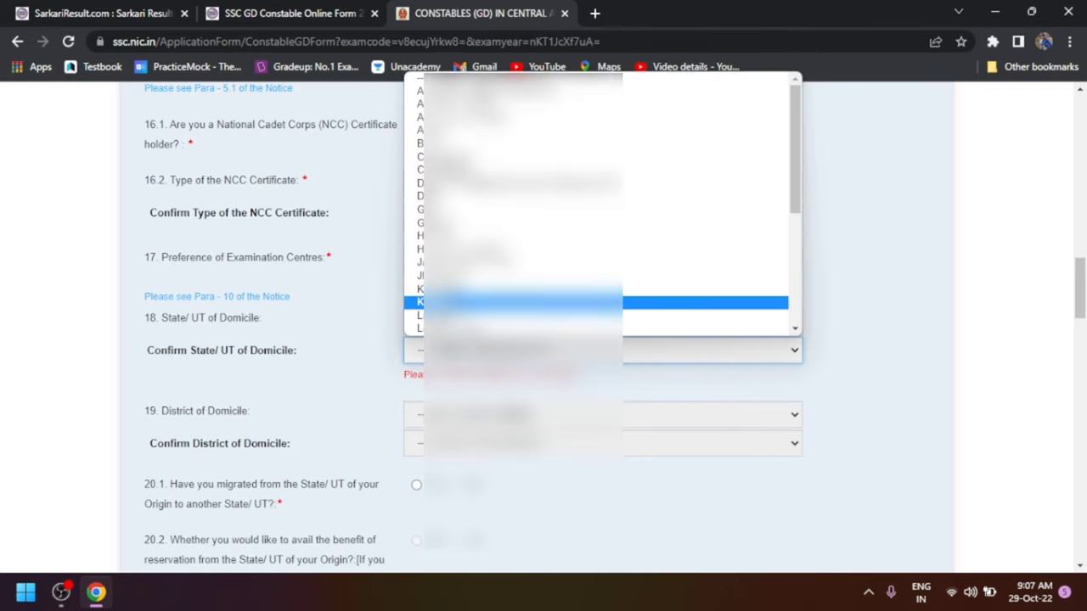
click(510, 275)
Step: Pick the District of Domicile and select the same district in Confirm District
scroll(544, 323, down, 2)
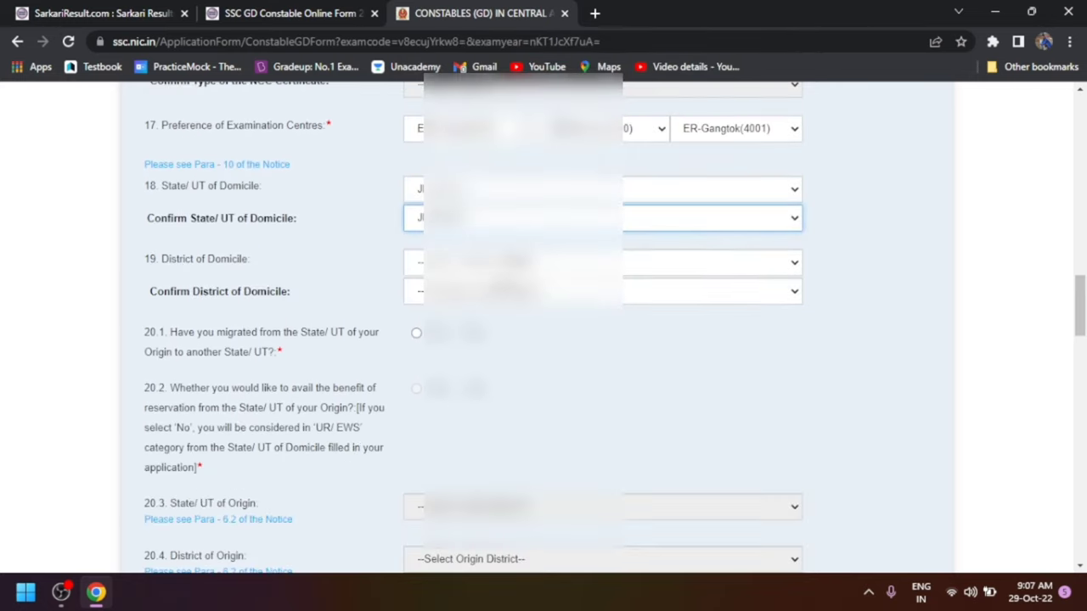
click(510, 262)
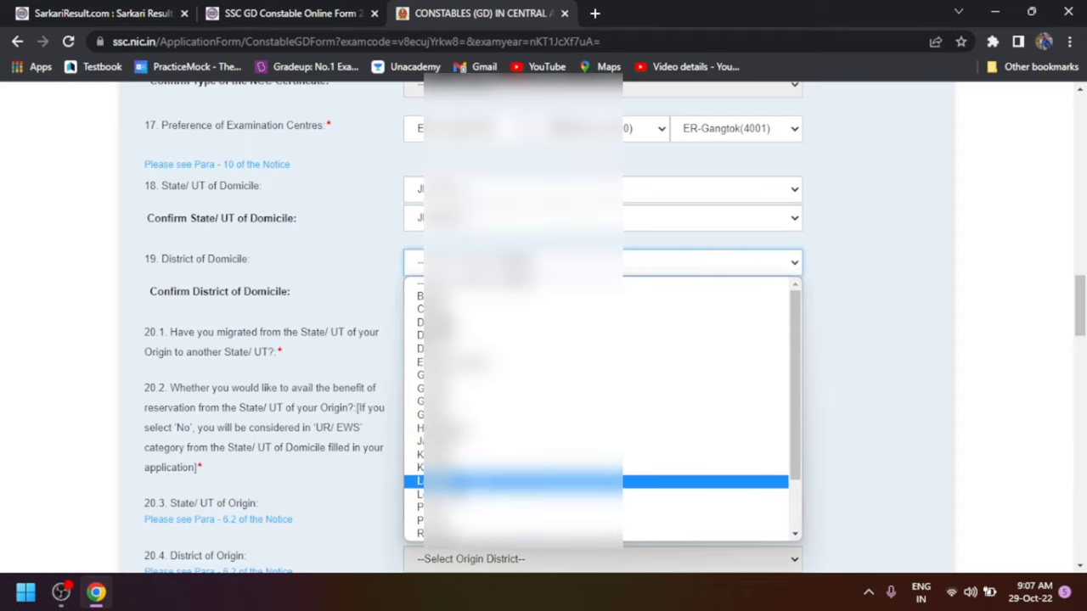
click(510, 478)
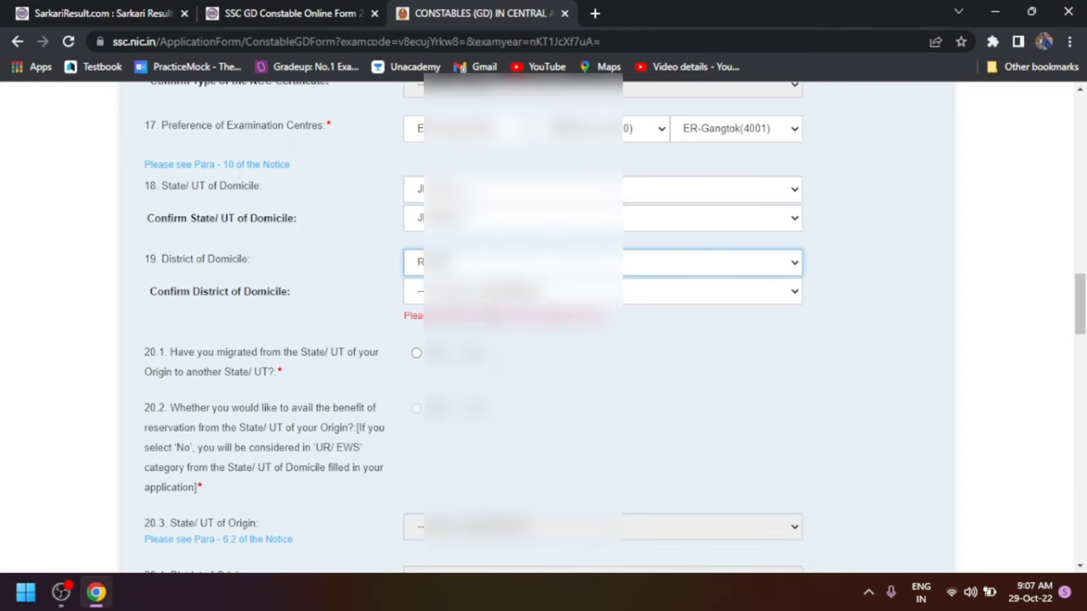
click(488, 291)
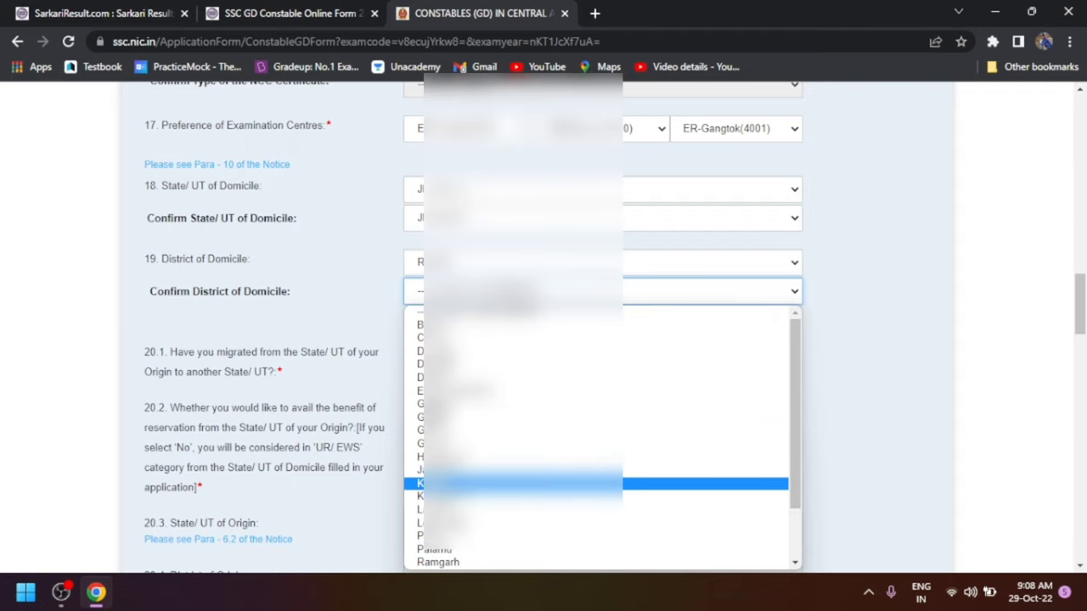
scroll(478, 552, down, 2)
click(476, 510)
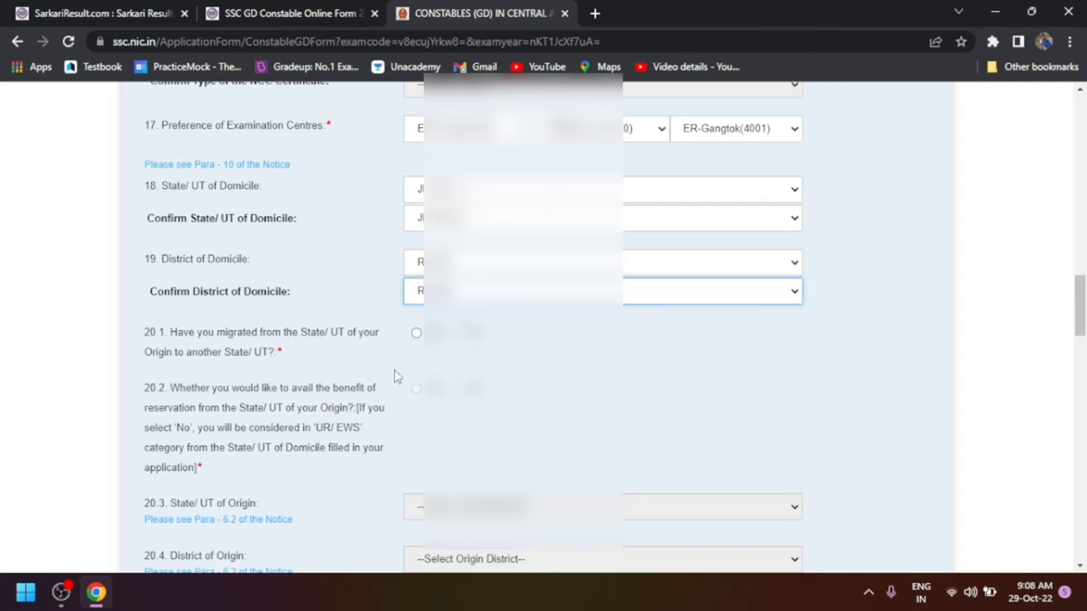
Step: Give the first answer to migration questions 20.1 and 20.2 and accept an origin state
click(416, 334)
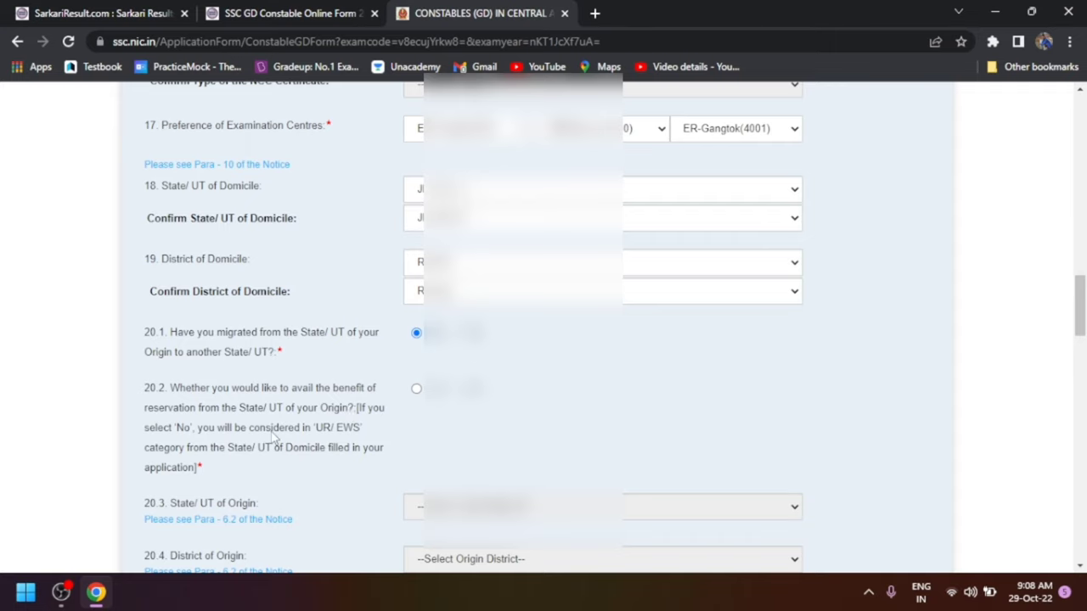
scroll(422, 451, down, 2)
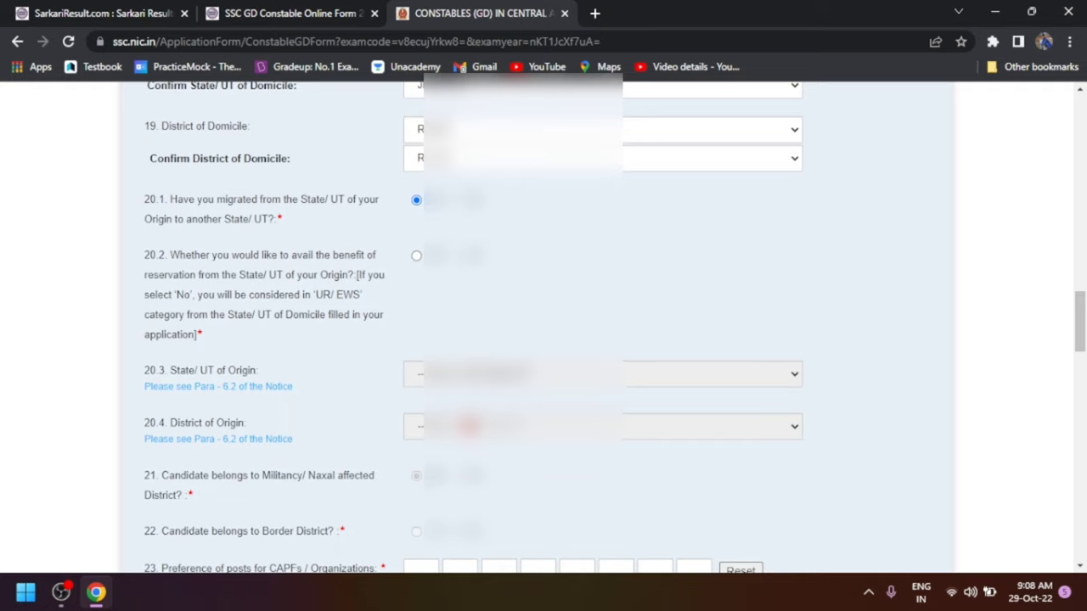
click(416, 256)
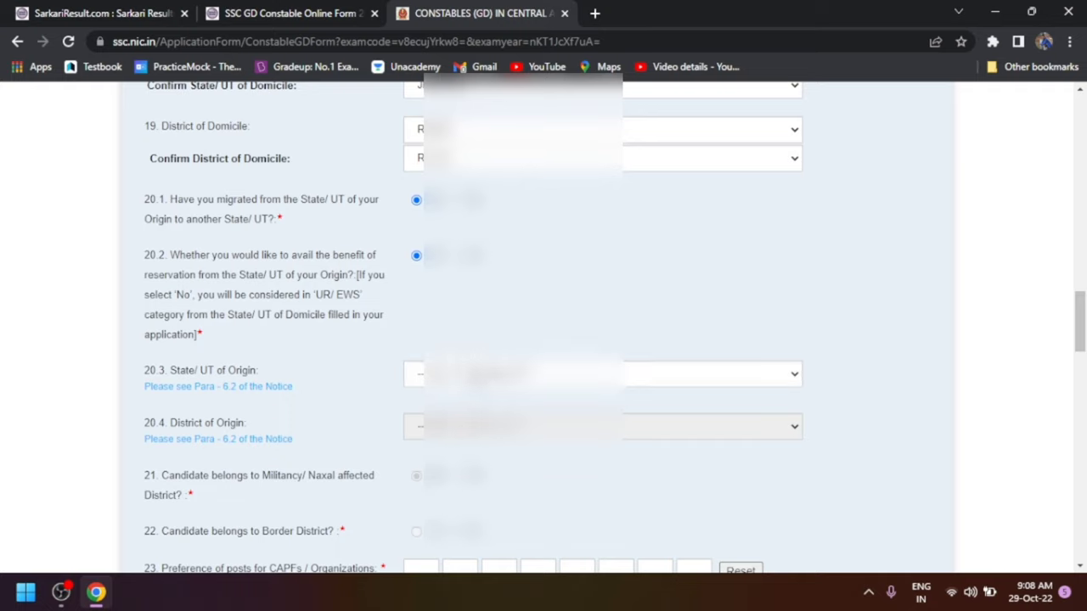
click(594, 373)
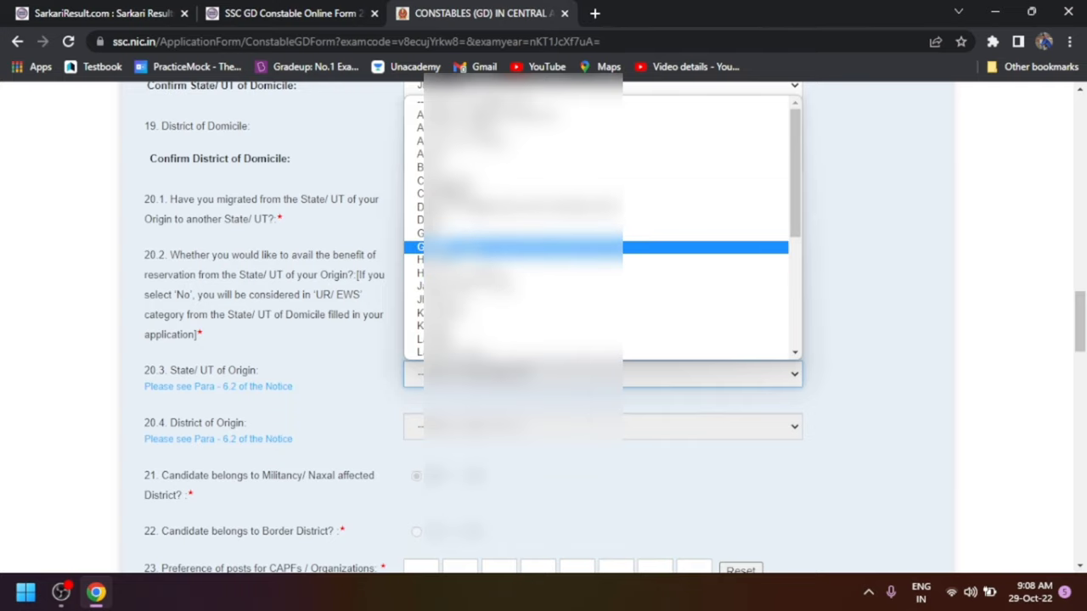
key(Return)
Step: Browse the District of Origin list with the arrow keys and pick a district
click(517, 429)
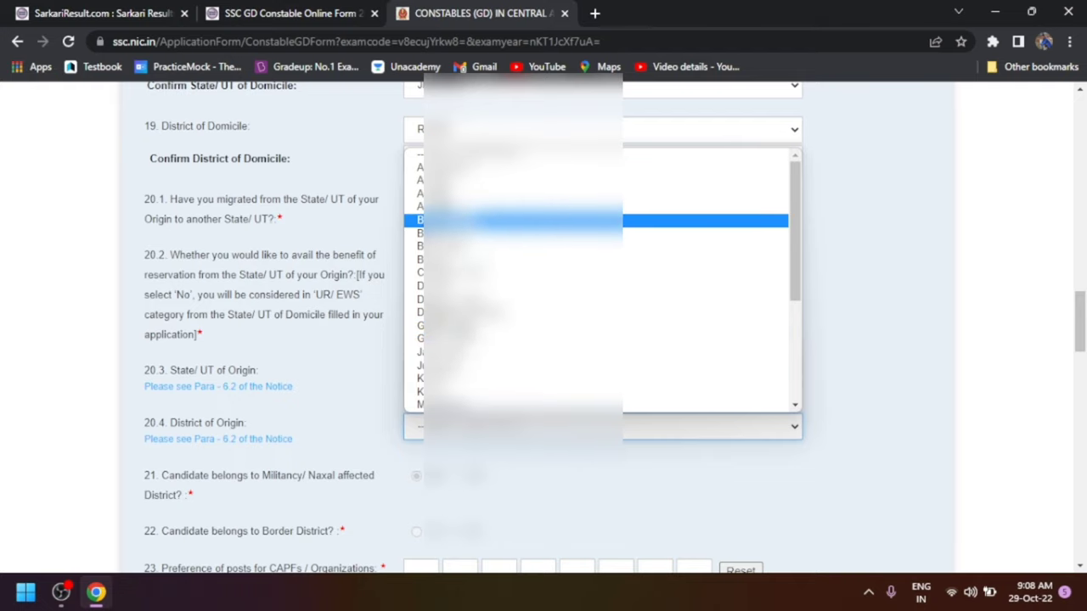
scroll(596, 281, down, 4)
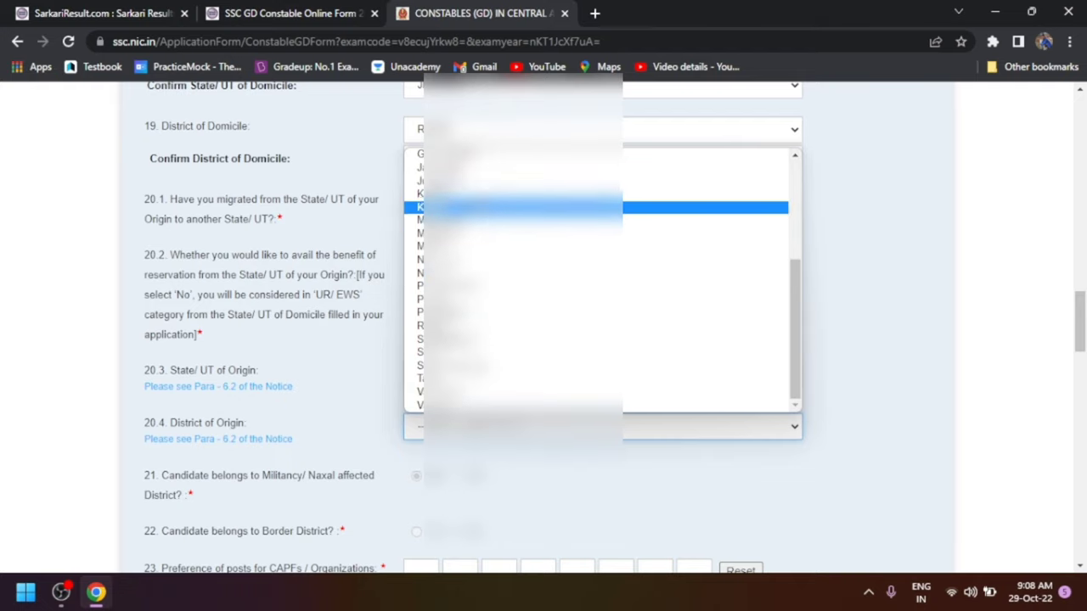
key(Up)
key(Up)
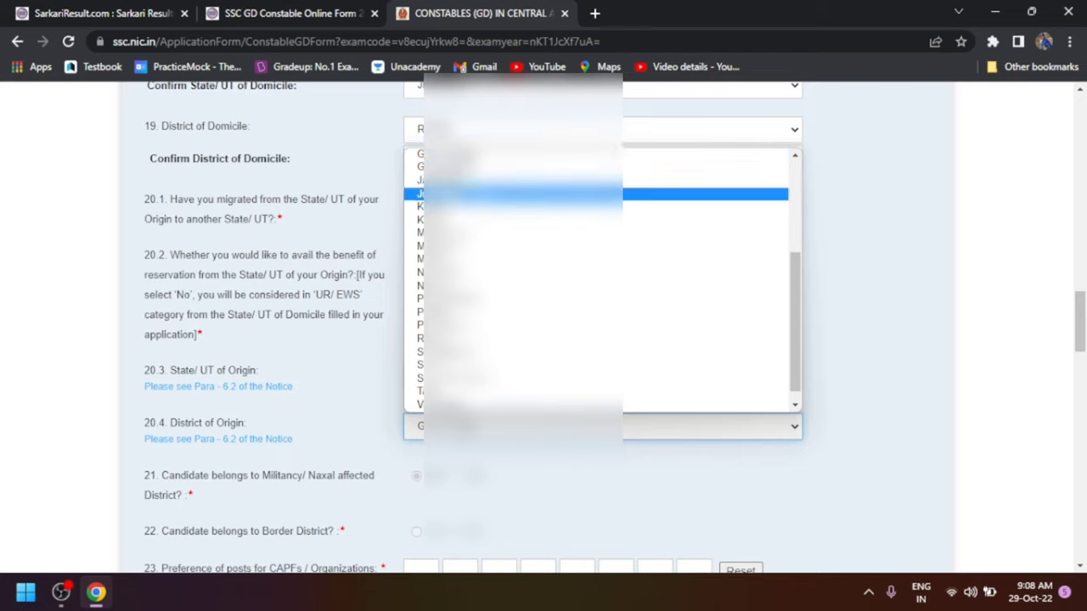
scroll(596, 280, up, 5)
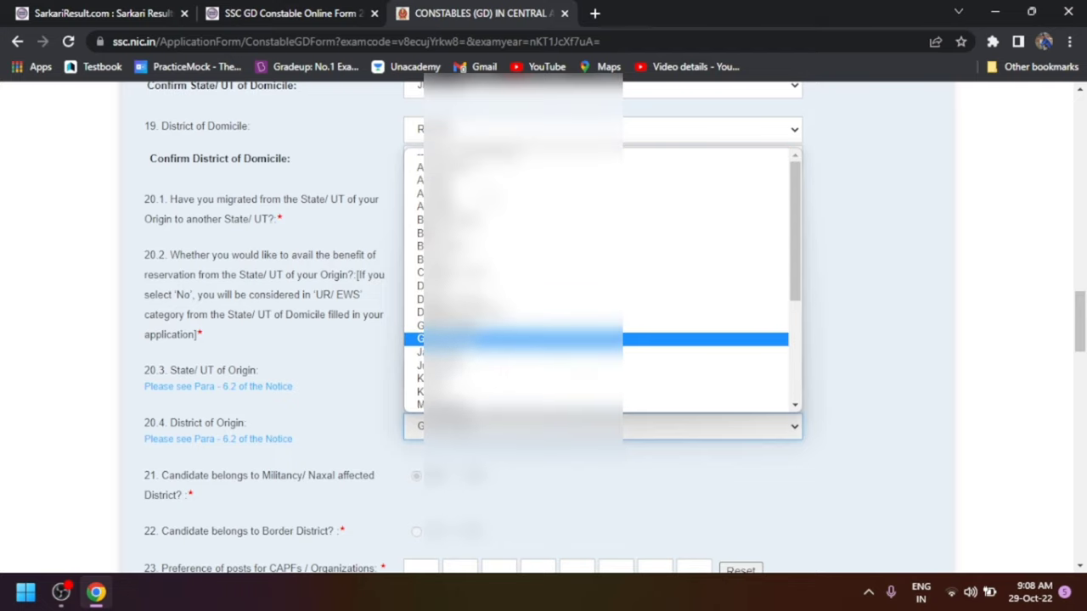
key(Up)
key(Up)
key(Up)
key(Up)
key(Up)
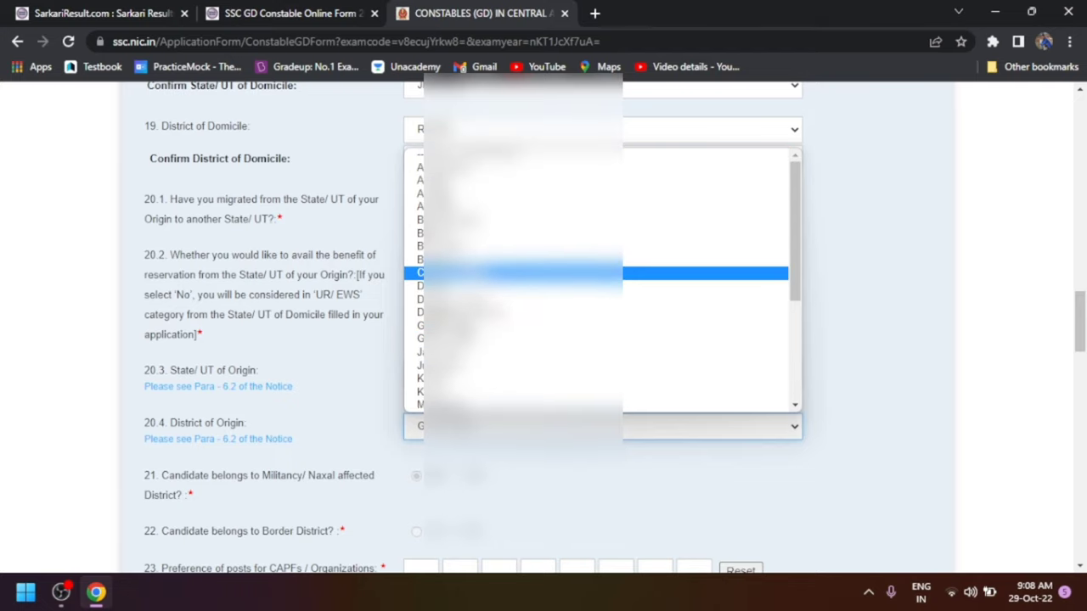
scroll(596, 280, down, 5)
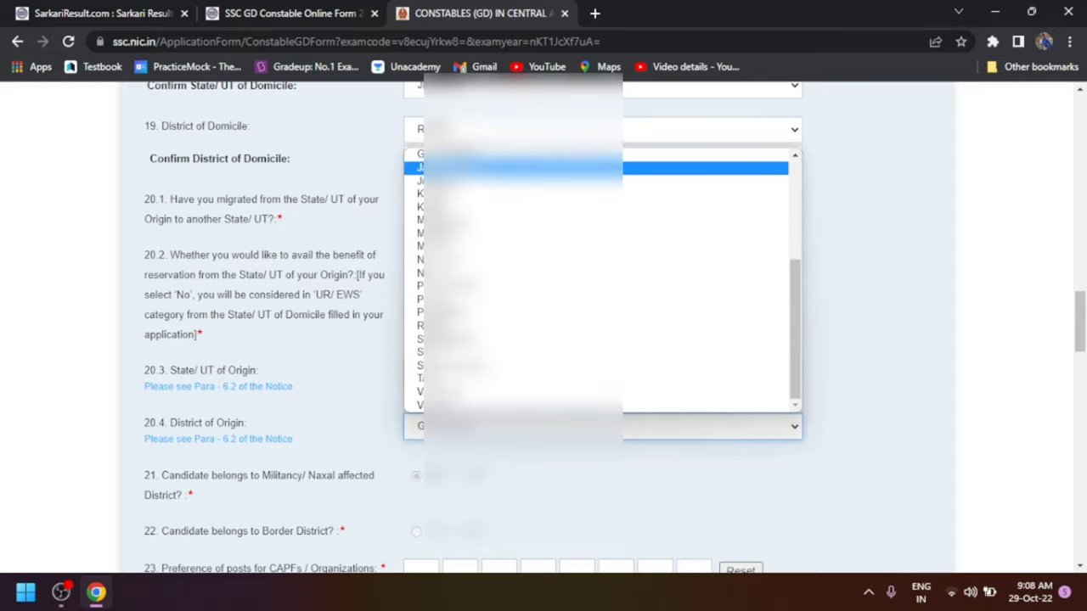
key(Down)
key(Down)
key(Down)
scroll(597, 280, up, 3)
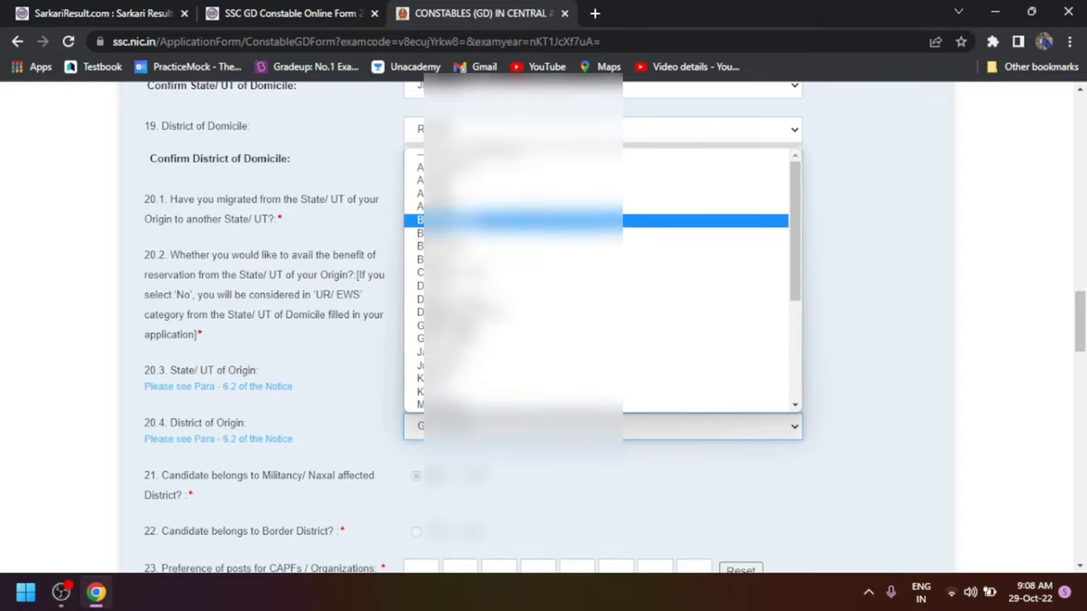
click(467, 168)
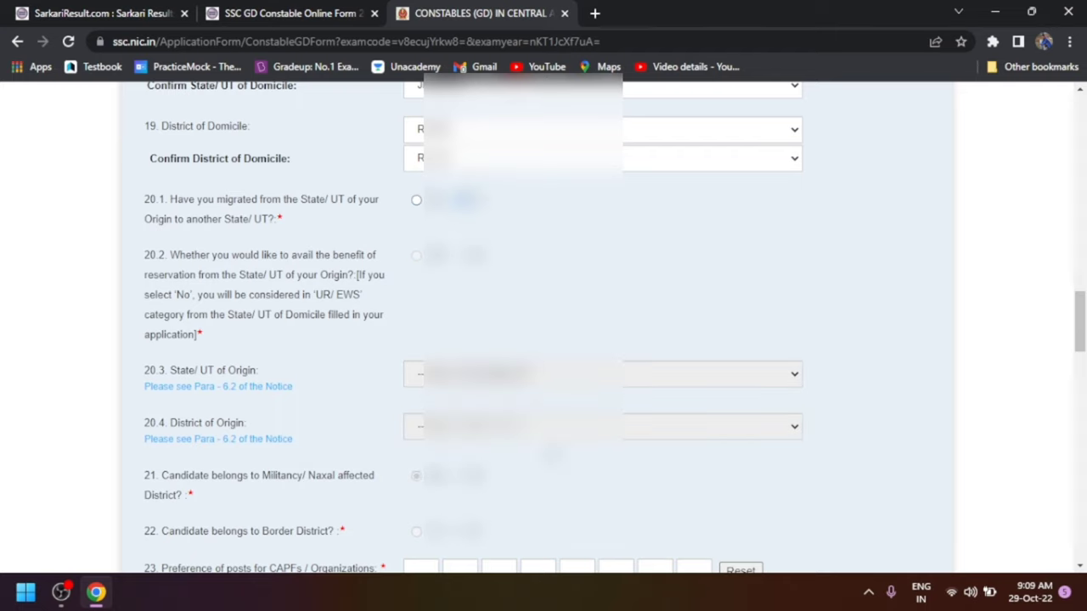
Step: Review the CAPF post codes (A BSF to H SSF) at item 23, close the list, and return to SarkariResult.com
scroll(543, 322, down, 2)
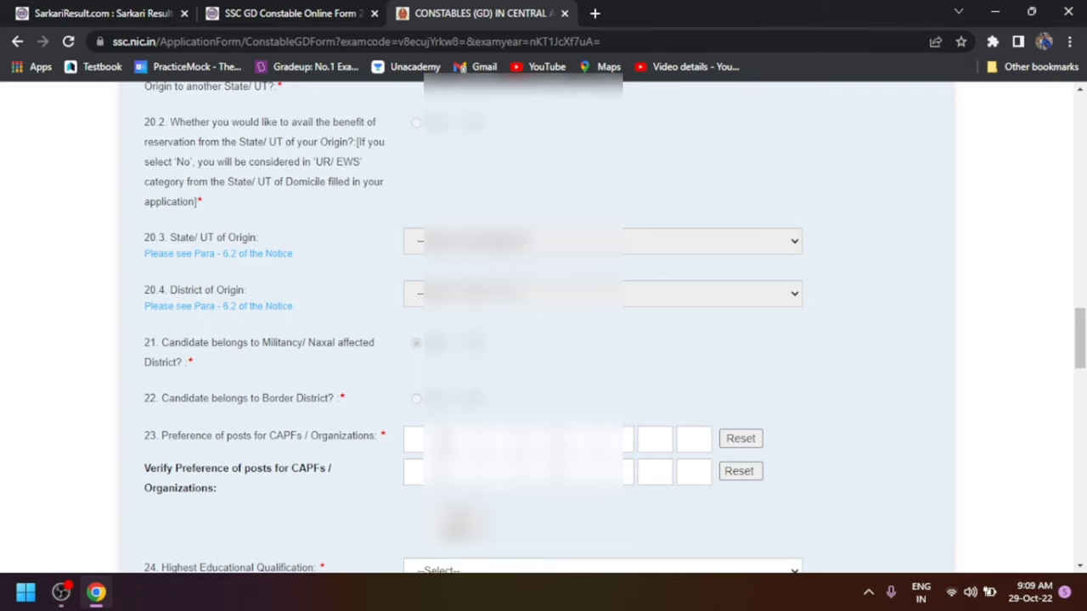
scroll(543, 322, down, 2)
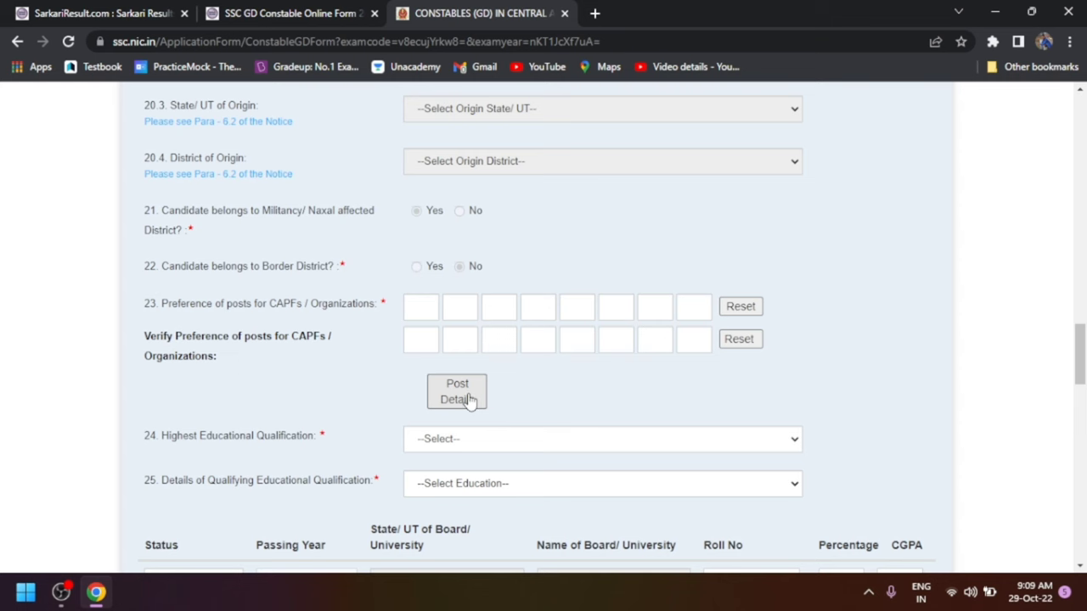
click(462, 398)
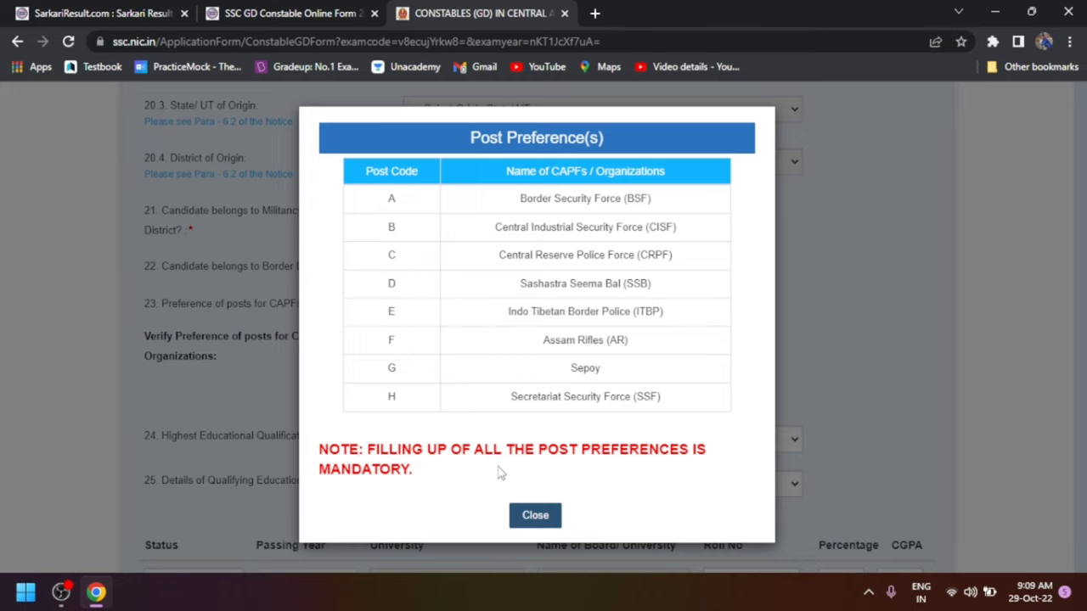
click(535, 515)
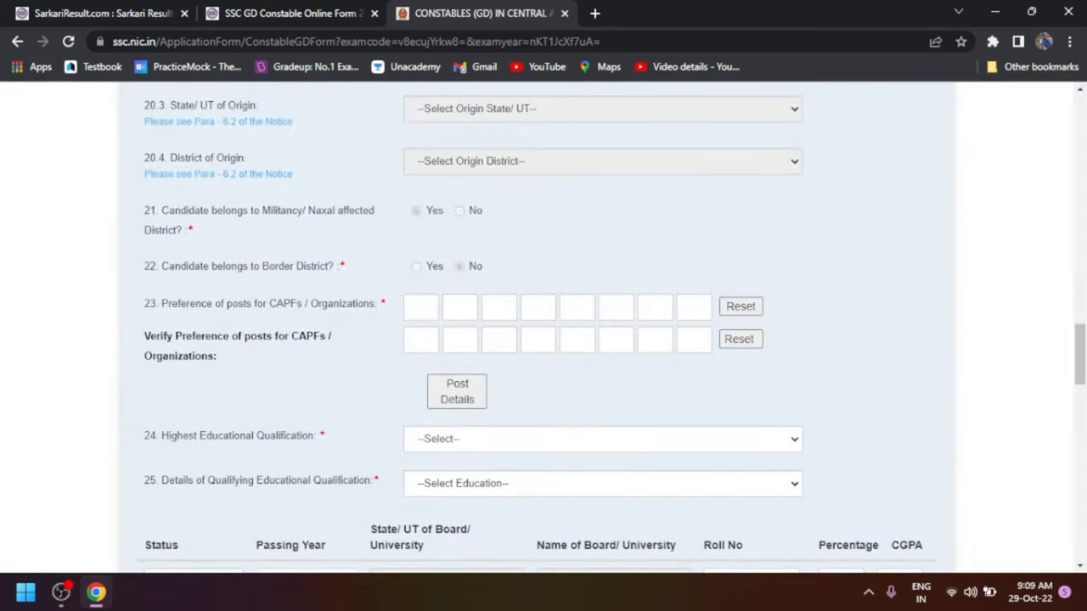
click(110, 13)
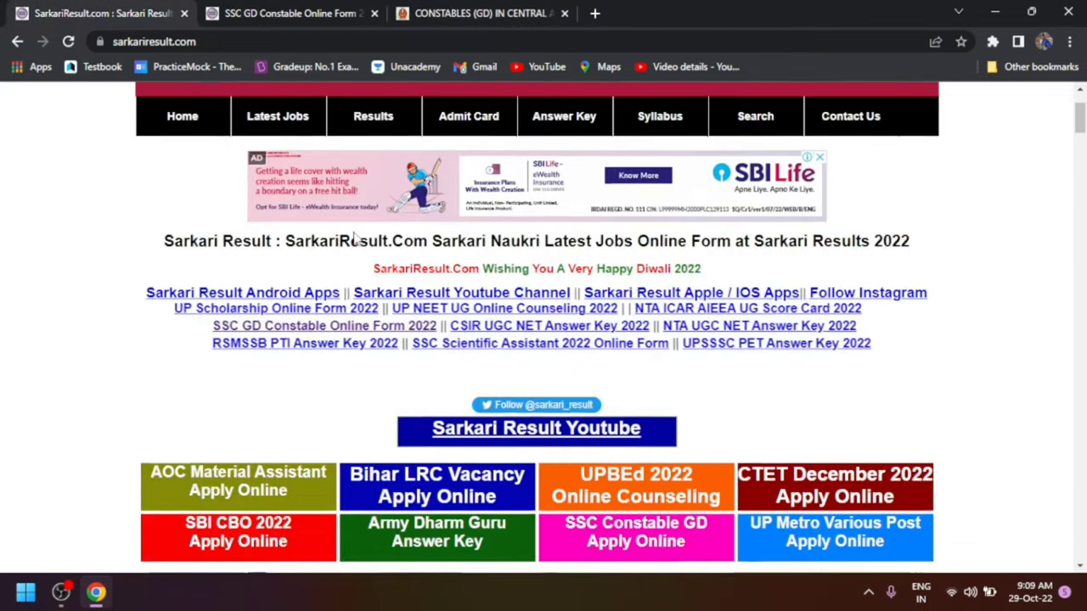
Step: Scroll through the SSC GD Constable details page, then go back to the SSC application form
key(ctrl+Tab)
scroll(394, 398, down, 3)
scroll(391, 382, up, 15)
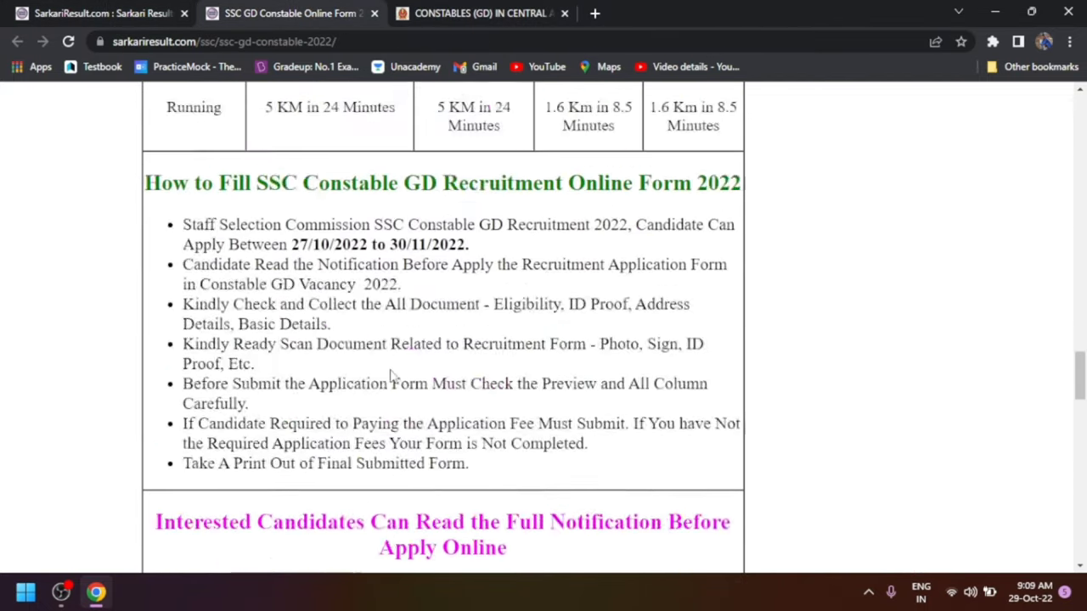
scroll(393, 378, down, 1)
scroll(392, 377, up, 5)
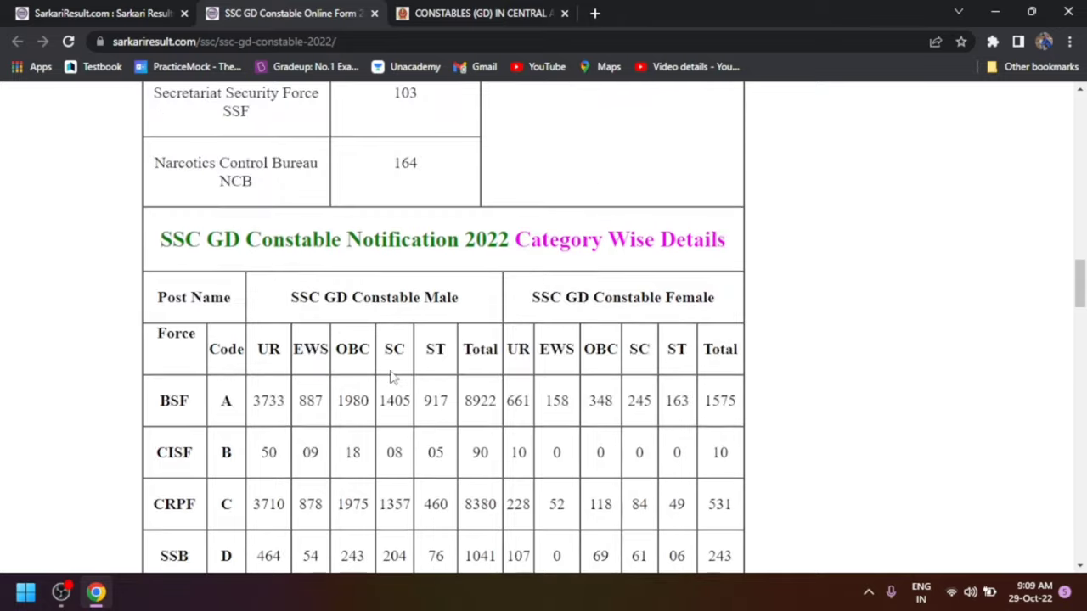
scroll(392, 377, down, 5)
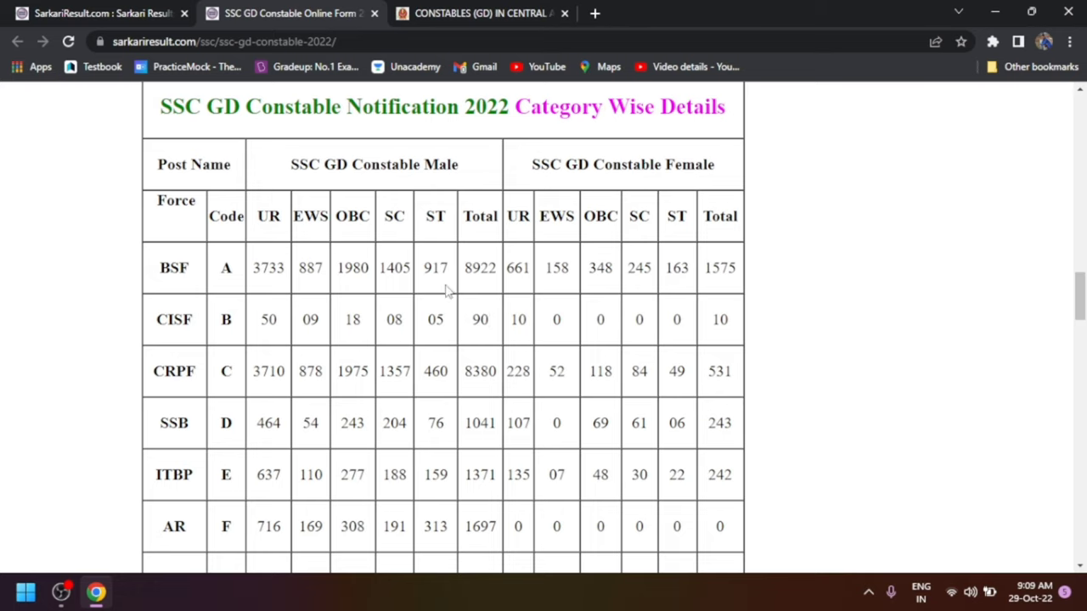
scroll(465, 399, down, 2)
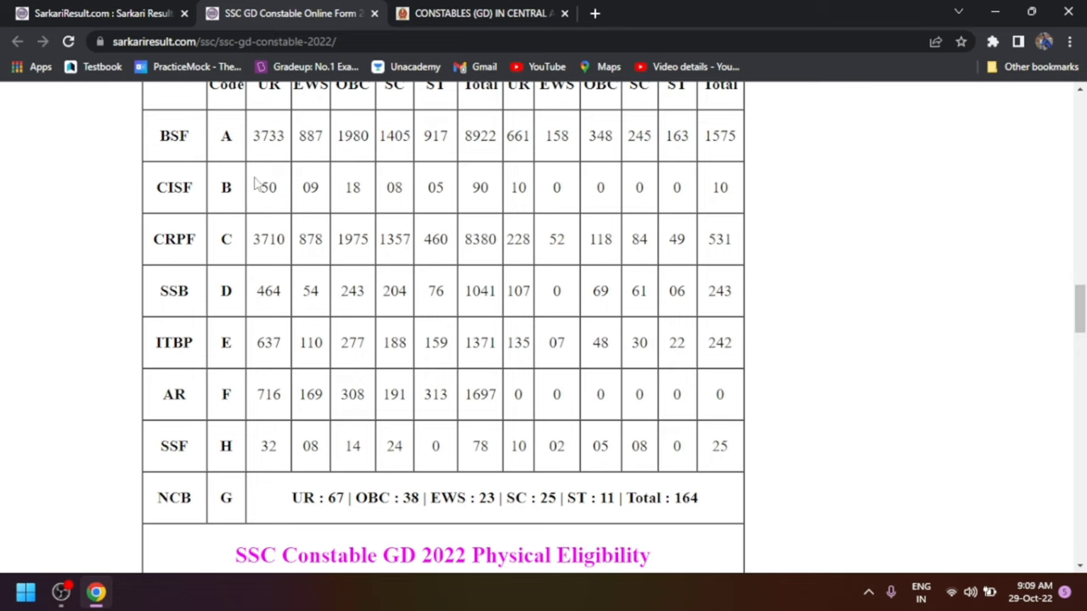
click(502, 13)
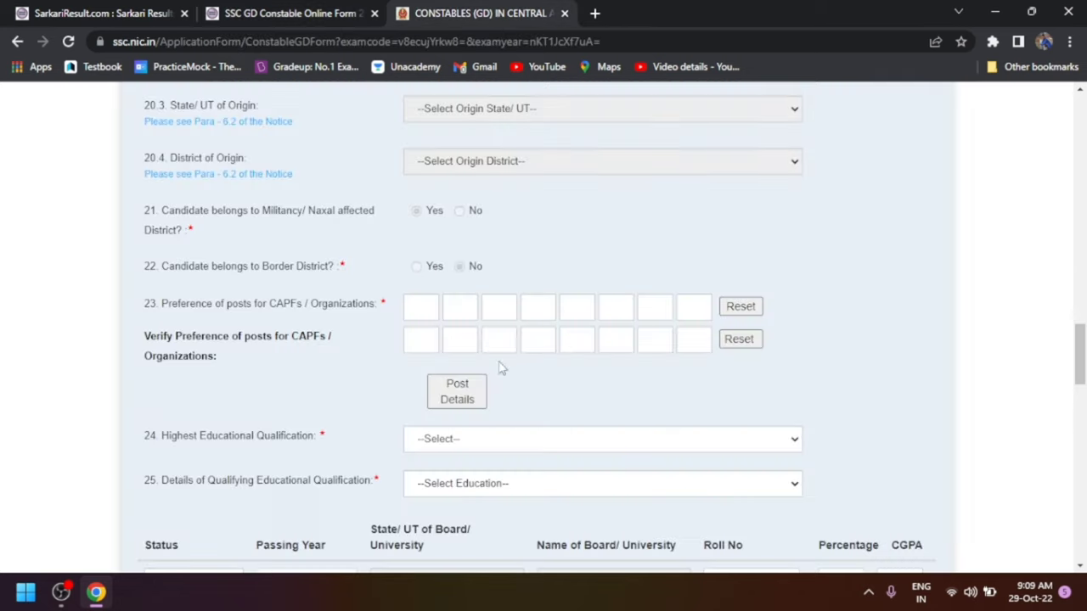
click(139, 15)
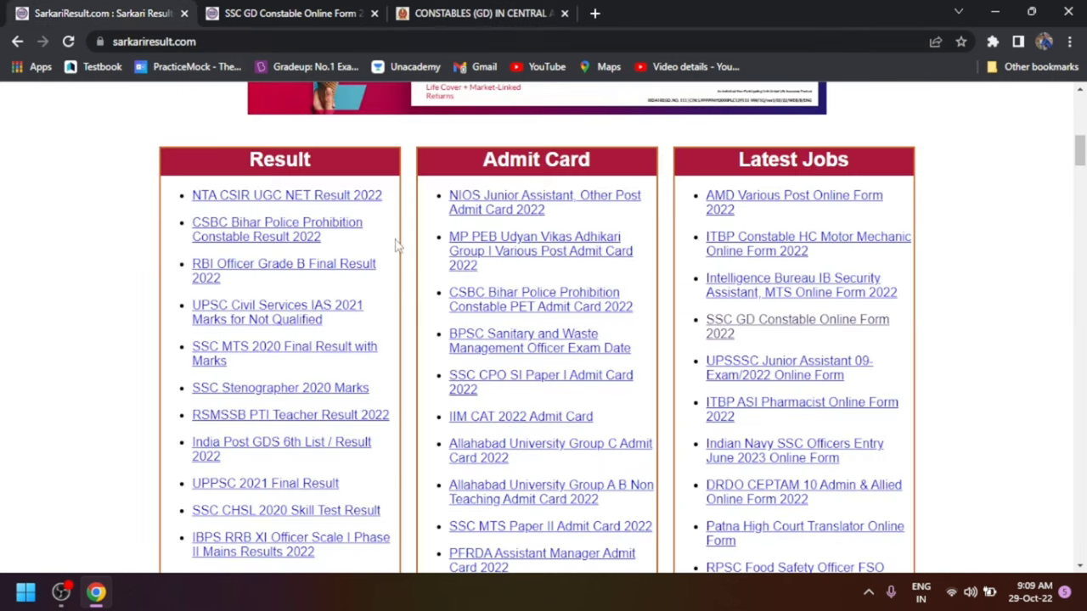
click(298, 22)
scroll(473, 347, up, 2)
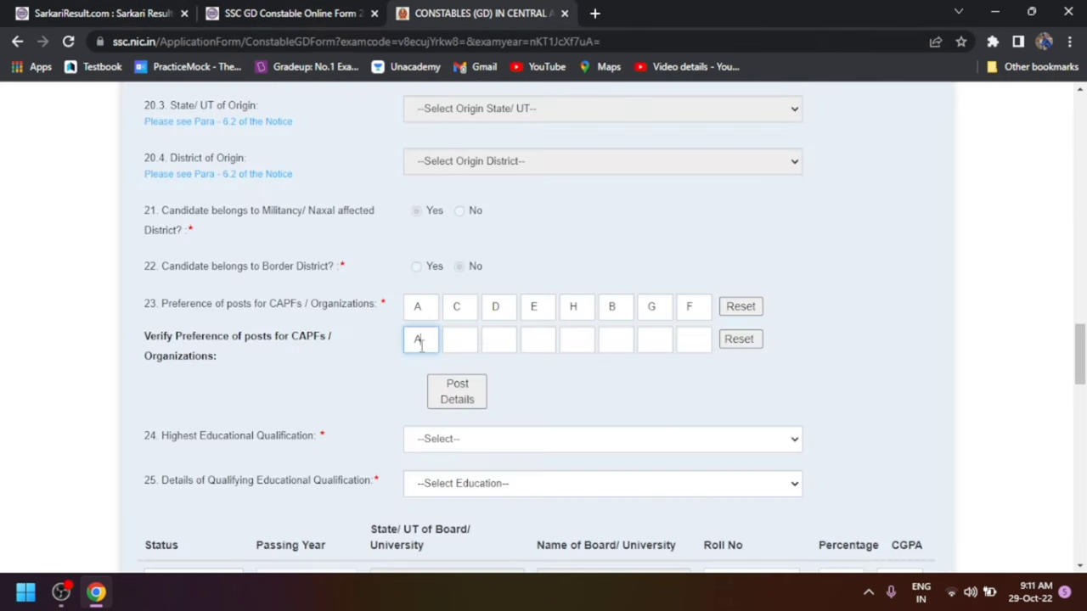
Step: Fill the remaining Verify Preference boxes with C, D, E, H, B, G, F
click(458, 339)
text(C)
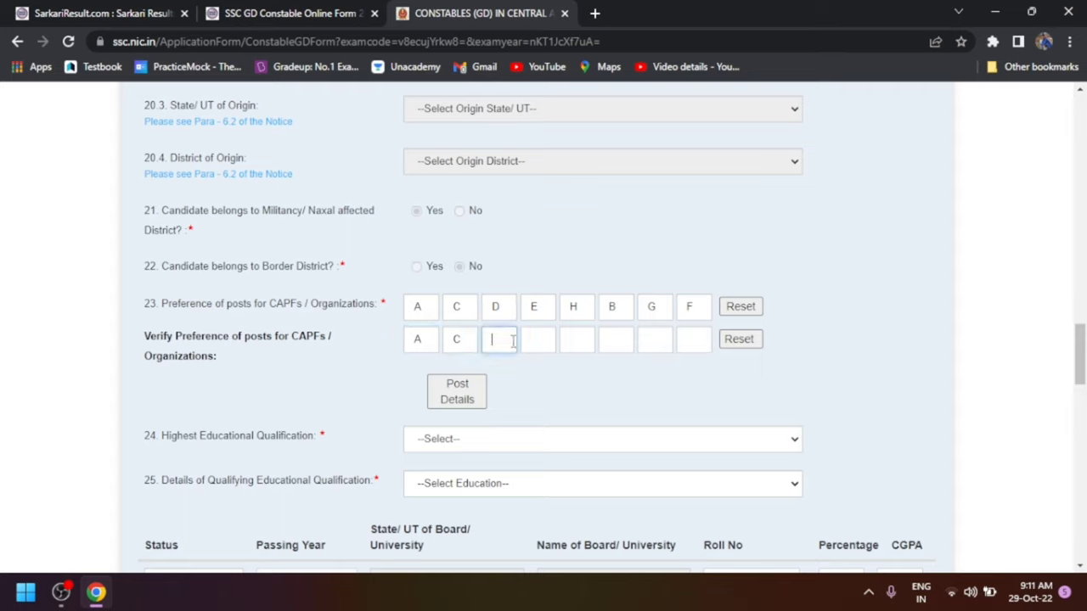
text(D)
click(544, 339)
text(E)
click(577, 339)
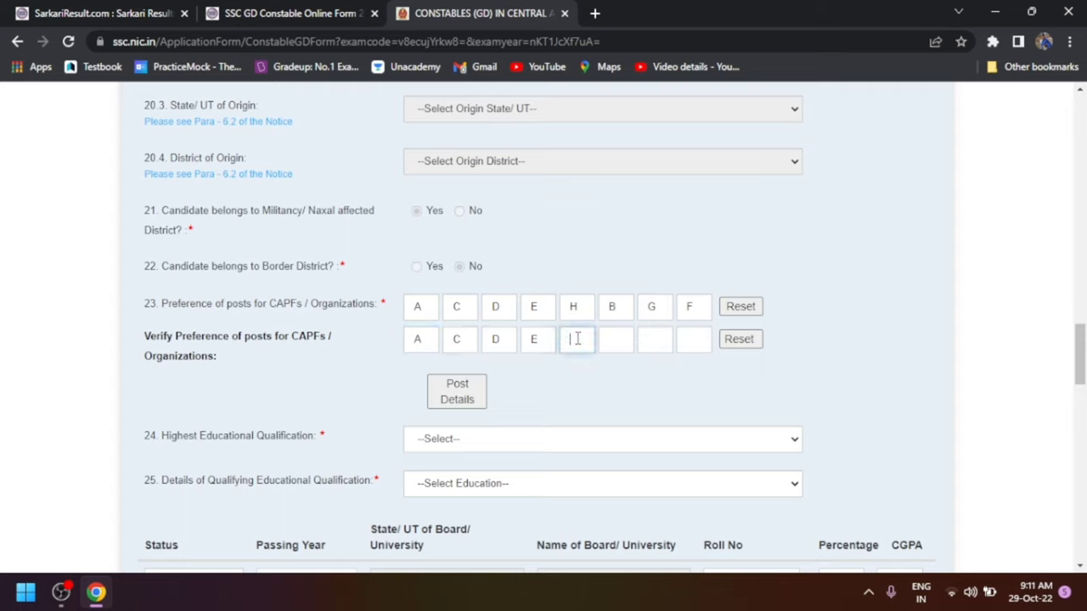
click(607, 340)
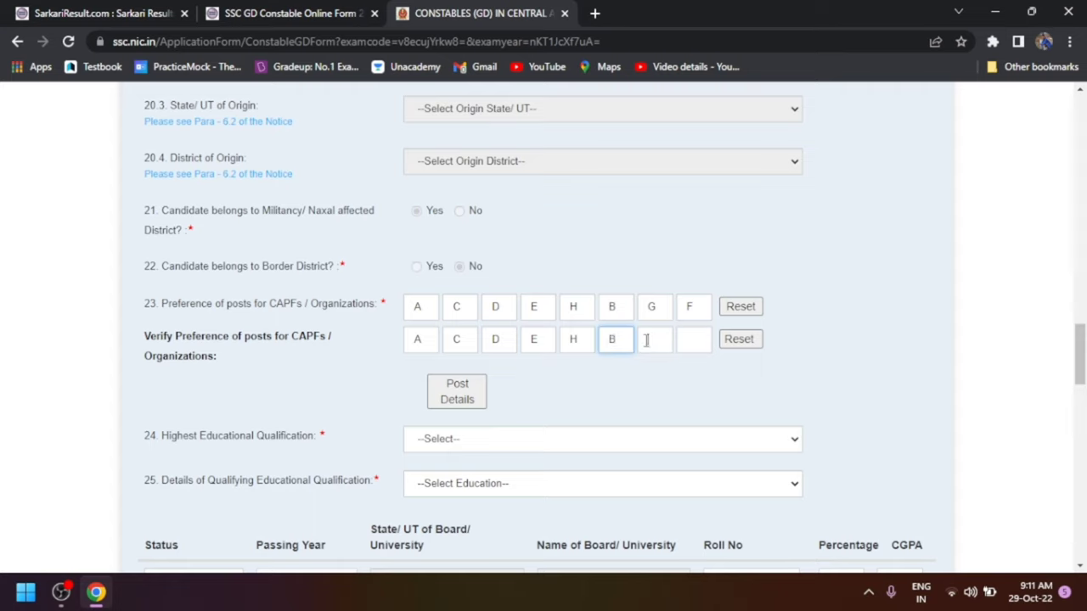
click(646, 340)
click(689, 339)
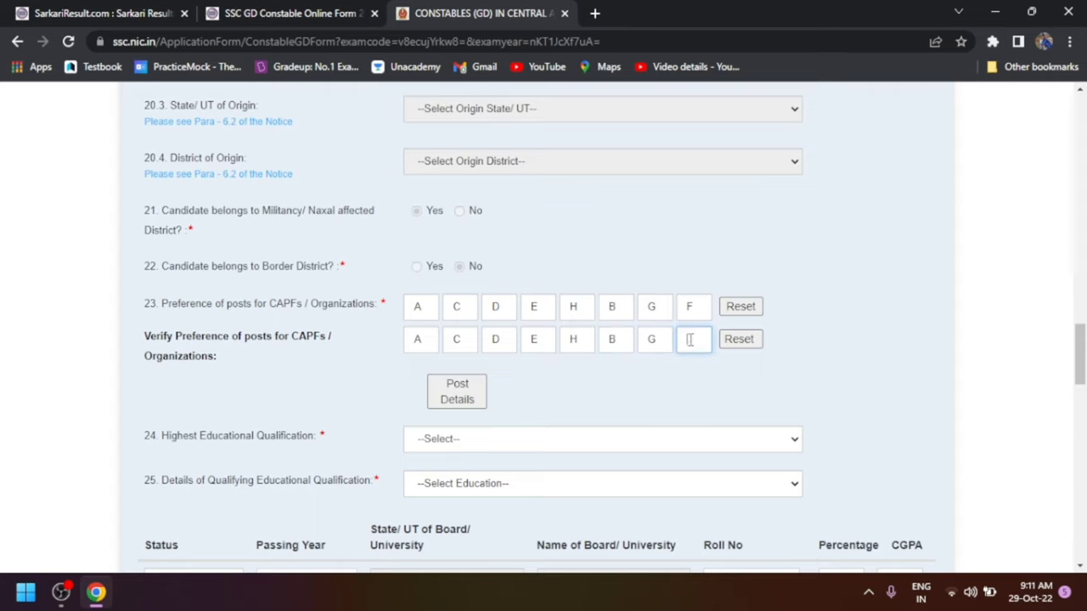
scroll(533, 406, down, 2)
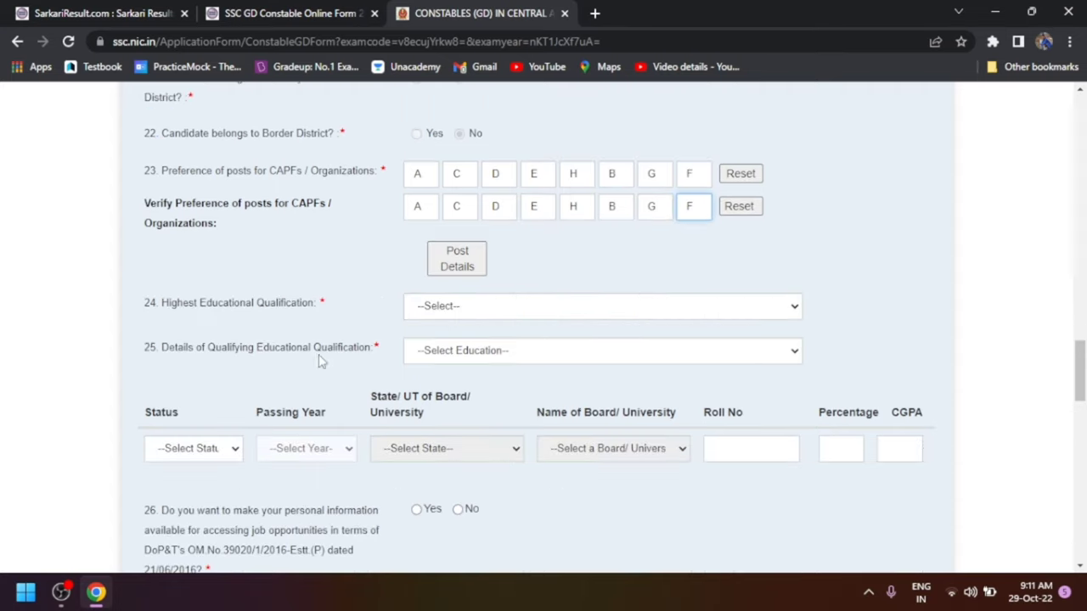
Step: Set Highest Qualification to B.Sc. (Hons.)(10) and qualifying education to 10th Standard
click(509, 312)
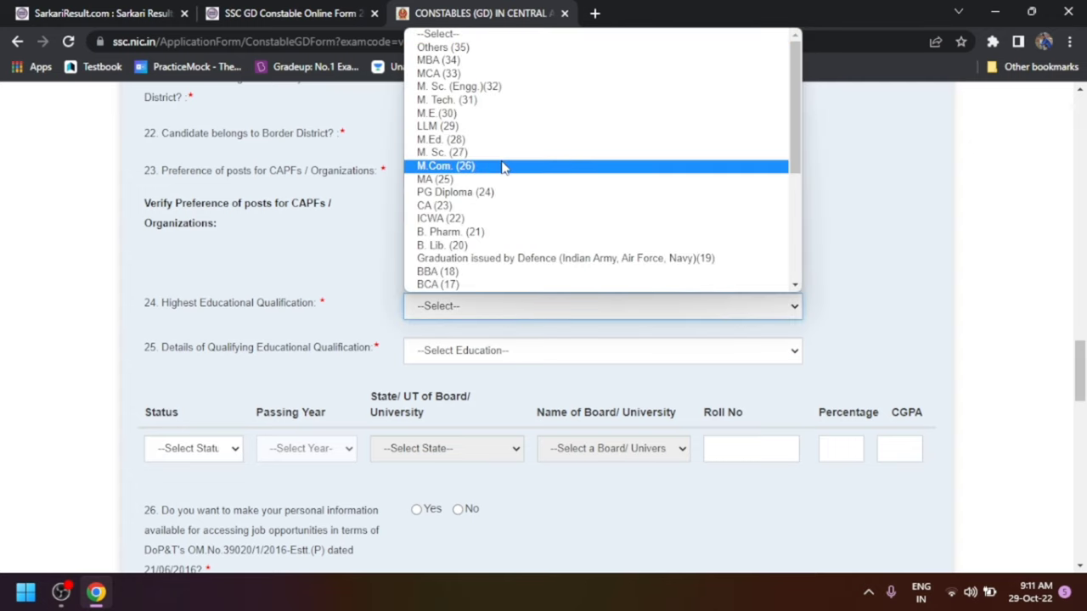
scroll(491, 170, down, 5)
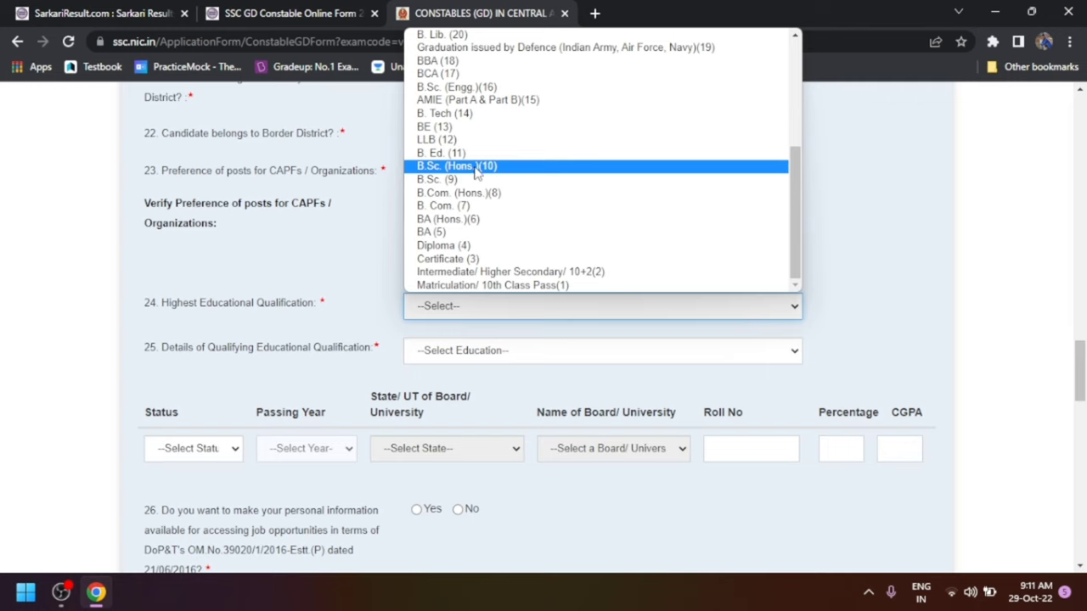
click(476, 166)
click(471, 356)
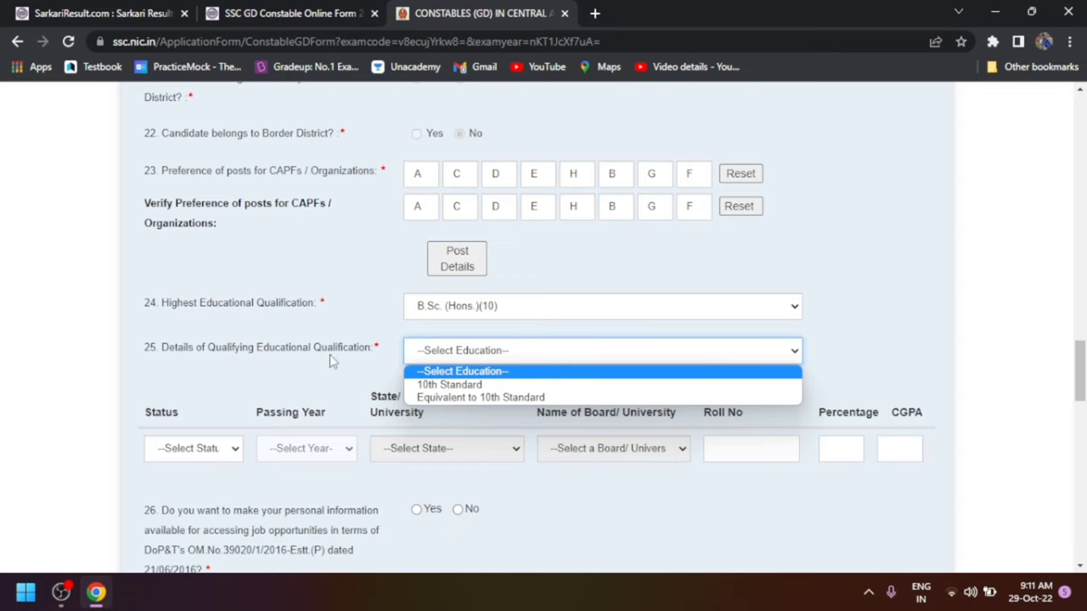
click(499, 387)
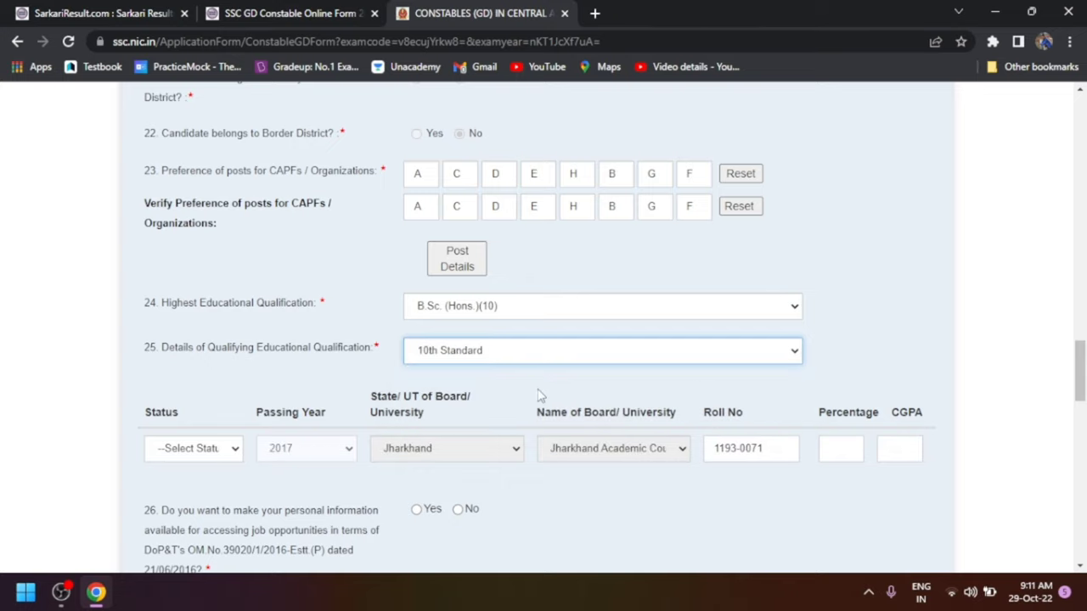
Step: Mark the 10th Standard row as Passed and enter 87 as the percentage
scroll(530, 399, down, 2)
click(202, 317)
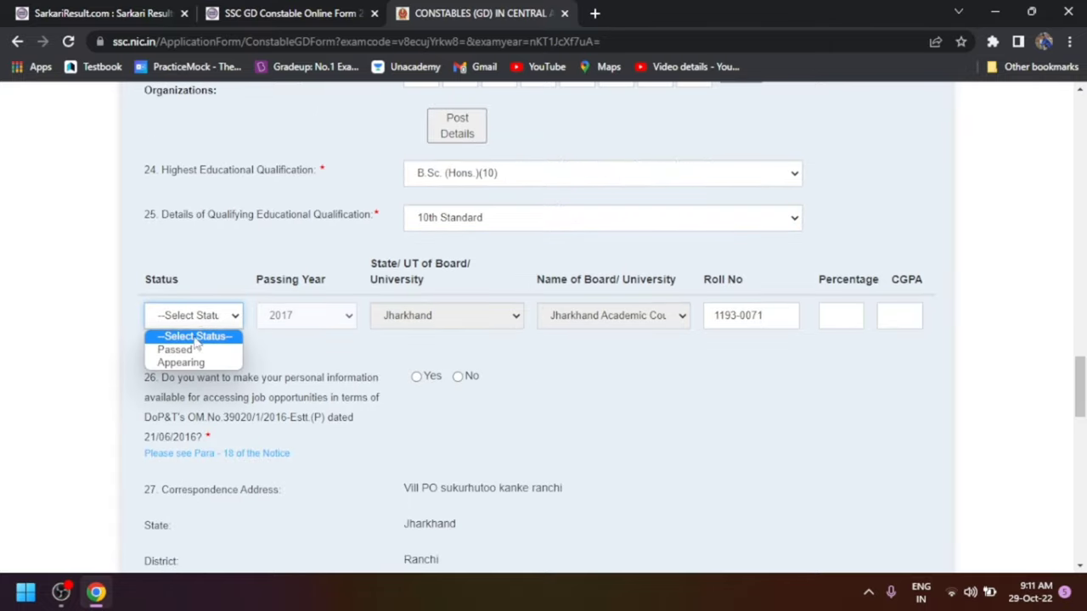
click(183, 350)
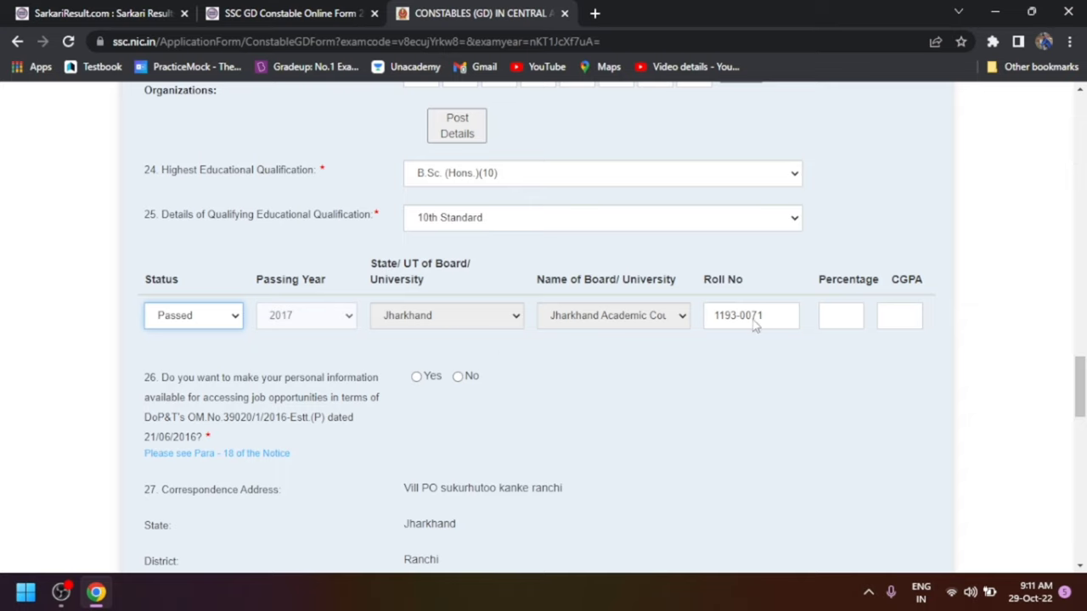
click(838, 318)
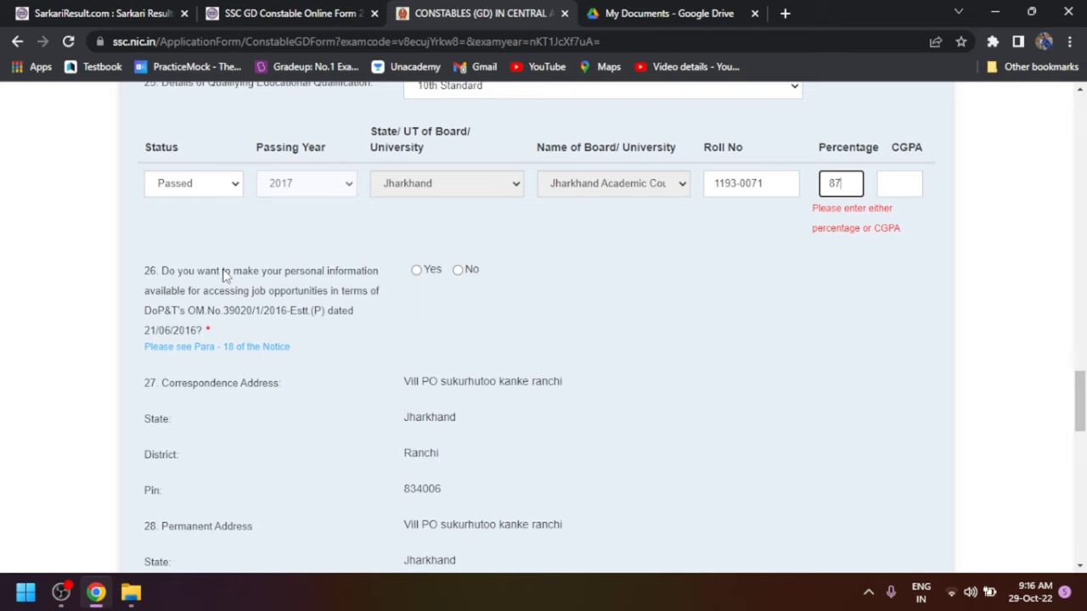
click(419, 279)
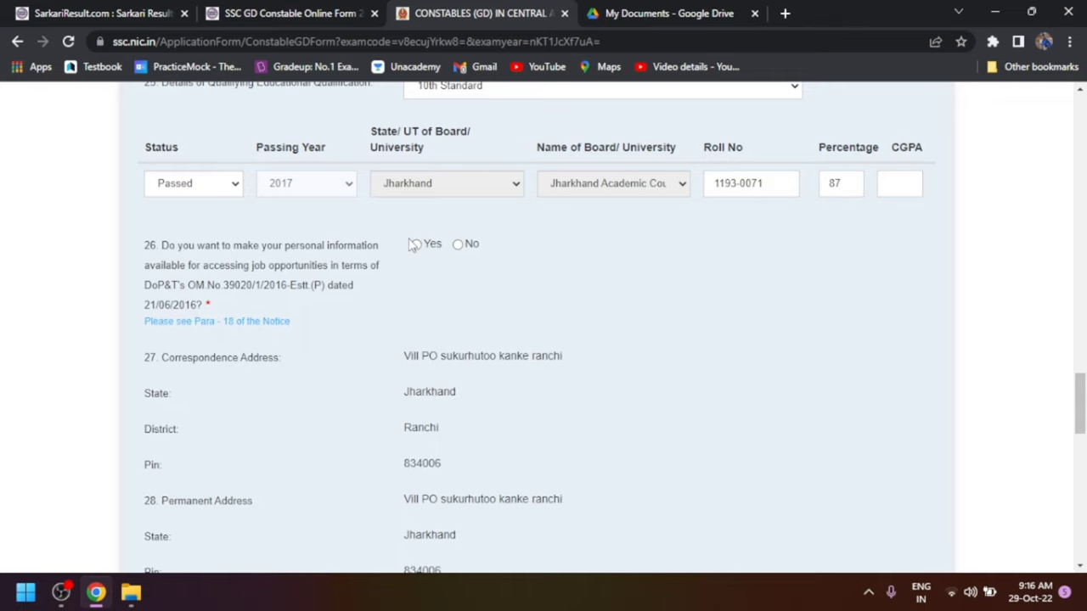
Step: Answer Yes to Q26 and upload aaa.JPG from Desktop > Documents as the photograph
click(416, 245)
scroll(439, 309, down, 6)
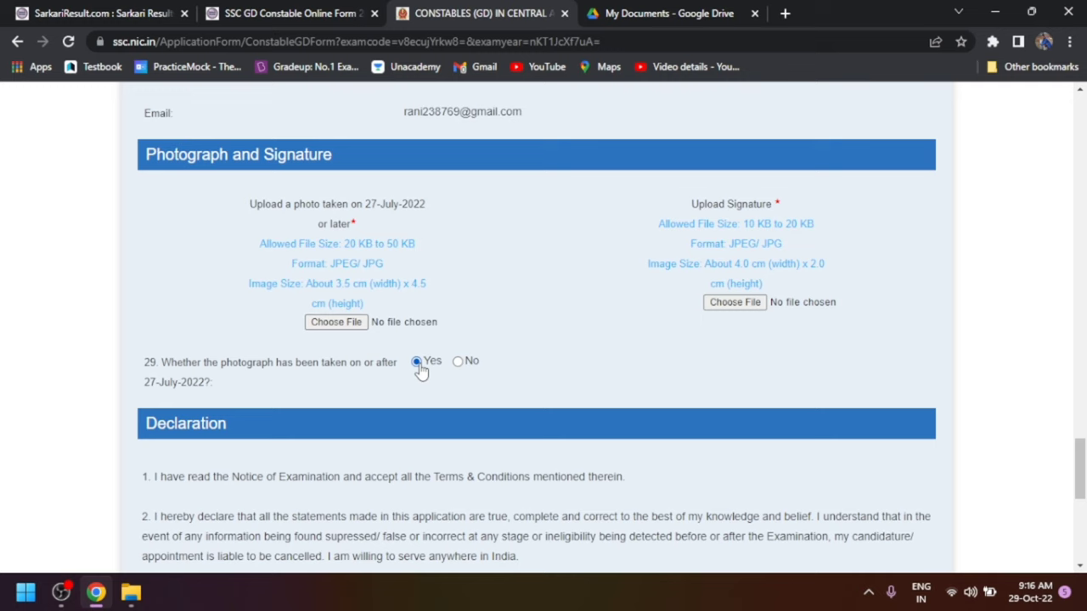
click(336, 323)
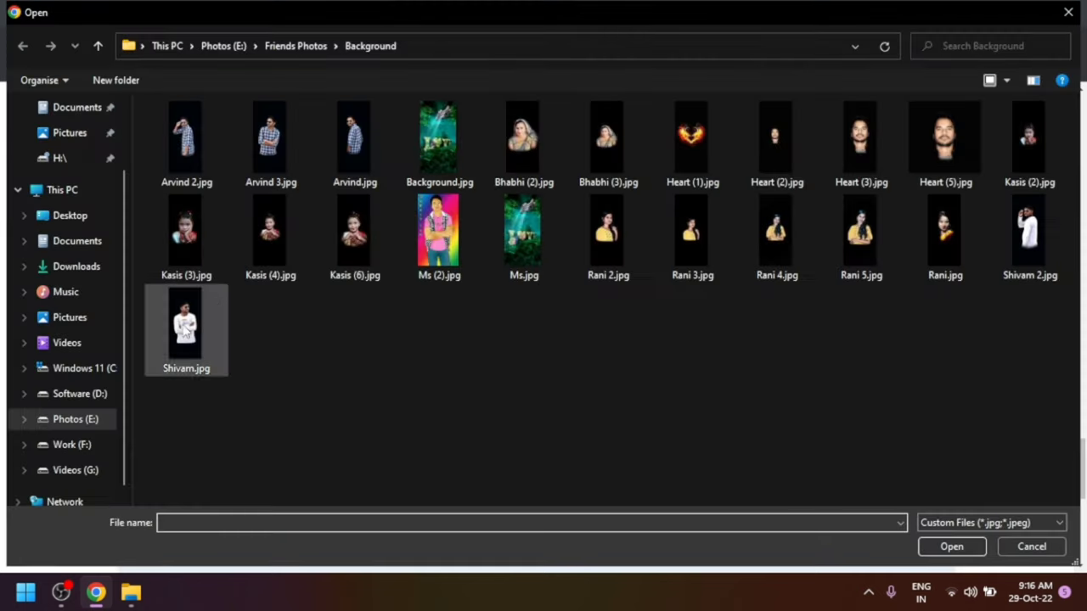
click(83, 217)
double_click(201, 140)
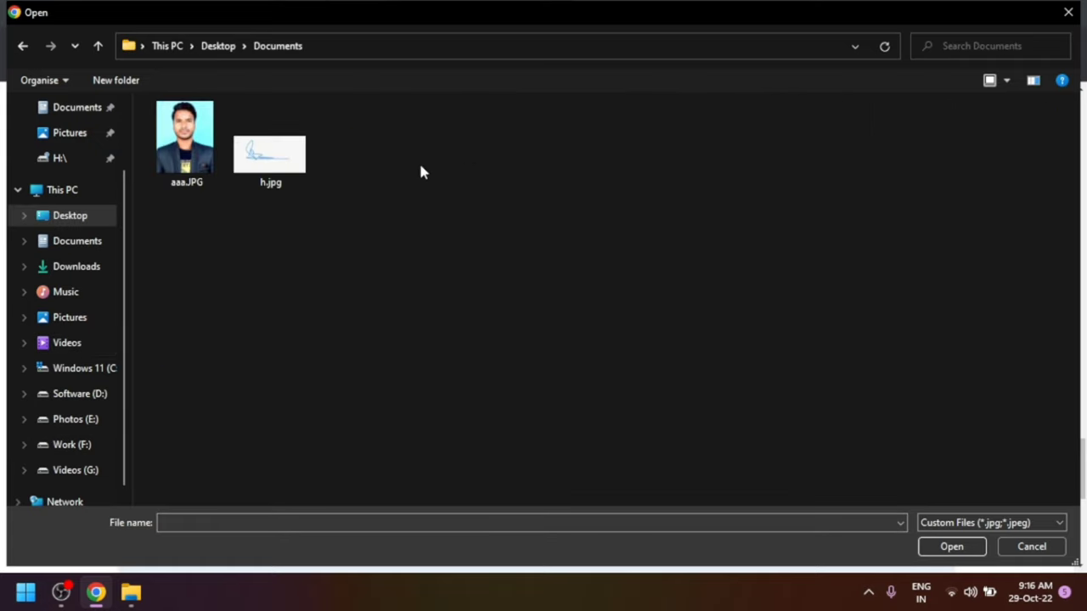
double_click(186, 160)
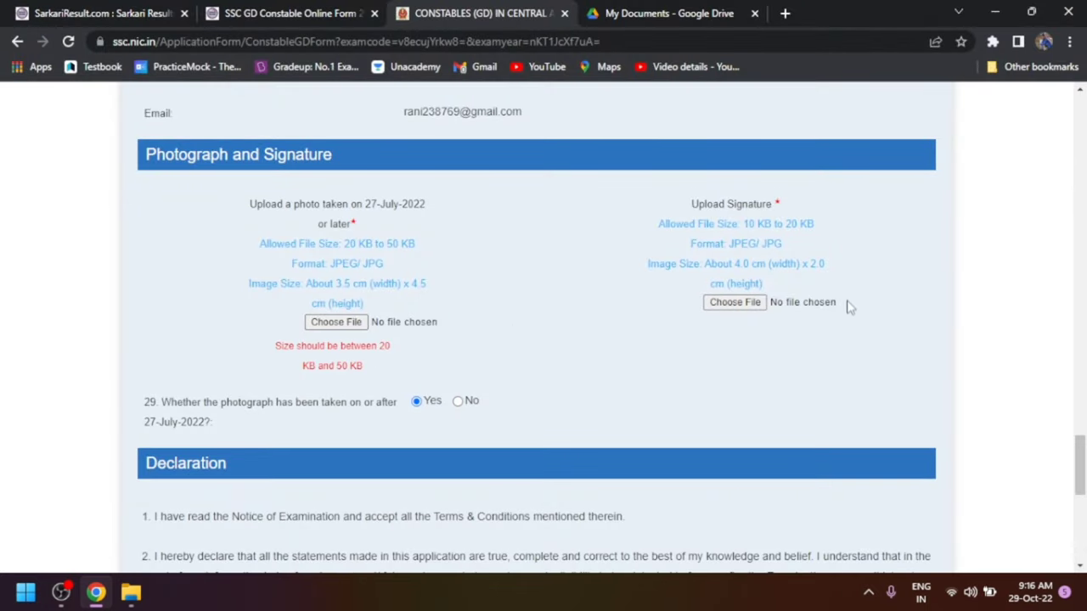
Step: Upload h.jpg as the signature, then minimize Chrome
click(744, 303)
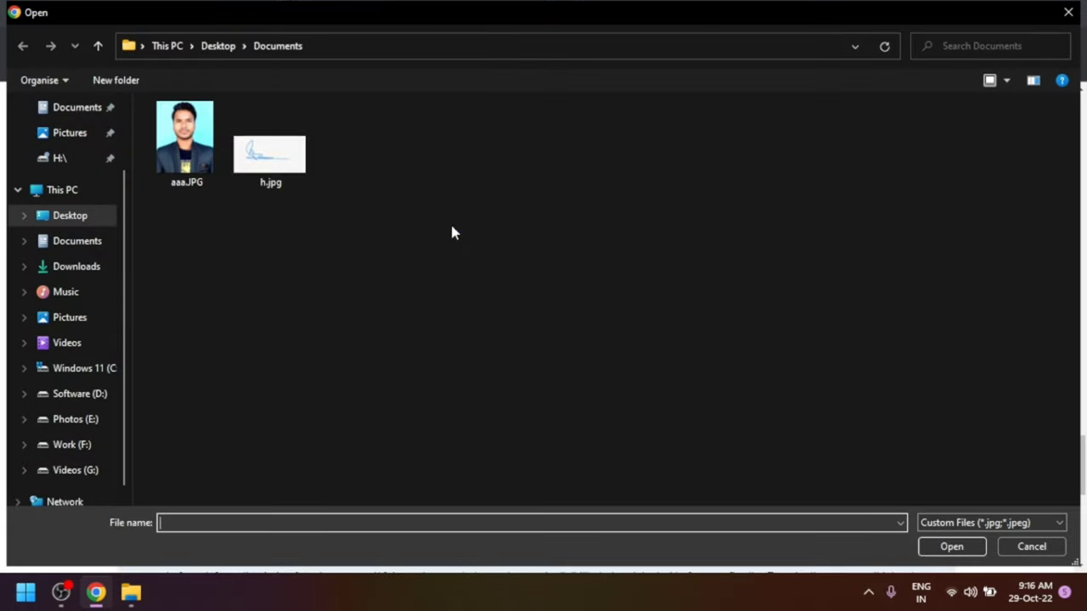
double_click(285, 170)
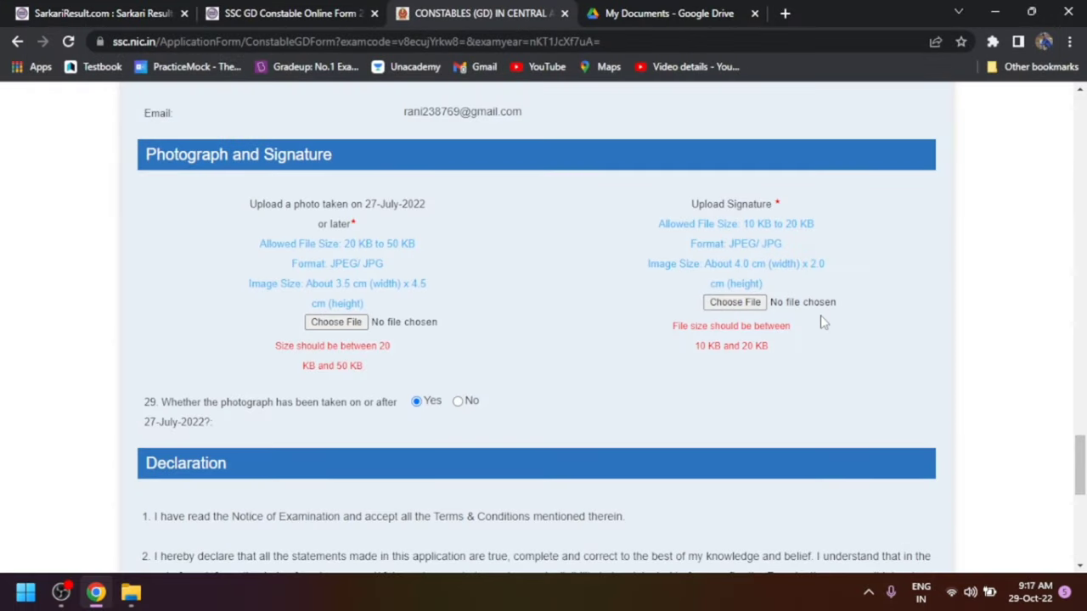
click(996, 15)
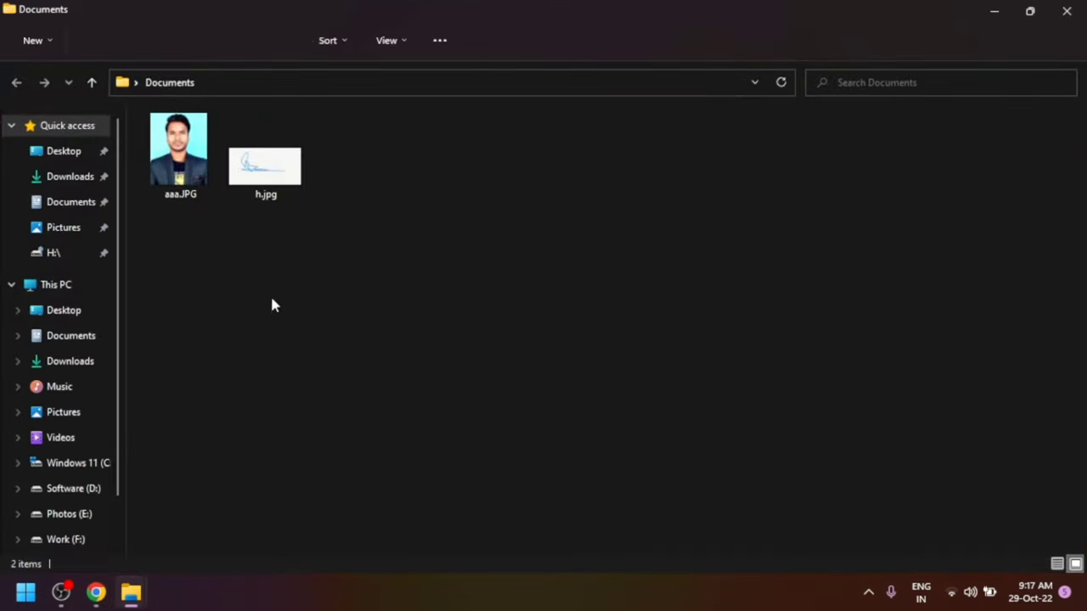
Step: Open aaa.JPG from the Documents folder in Photos and minimize File Explorer
click(187, 162)
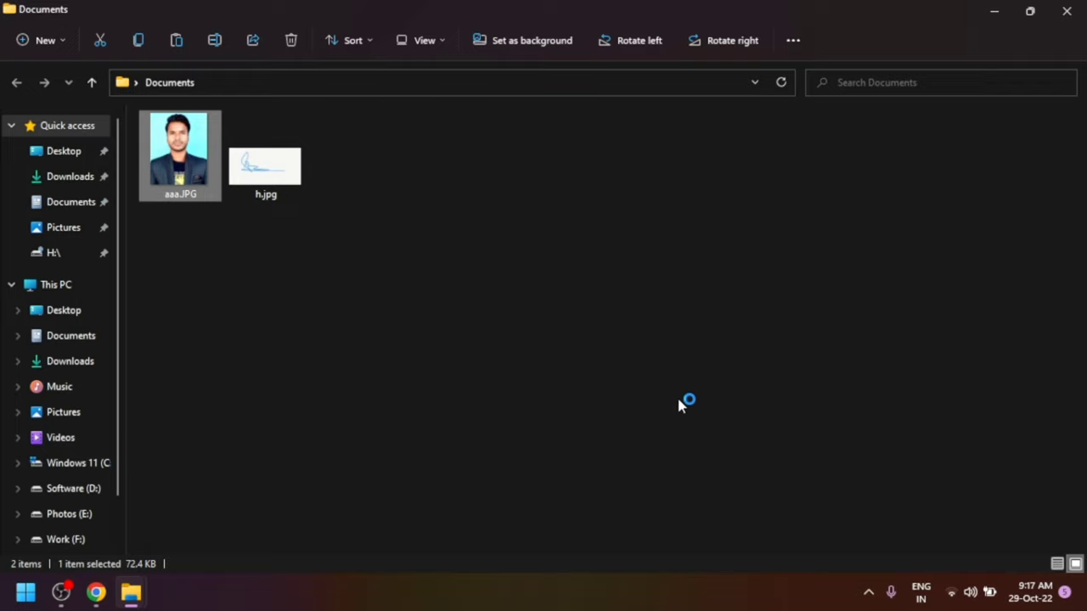
click(450, 286)
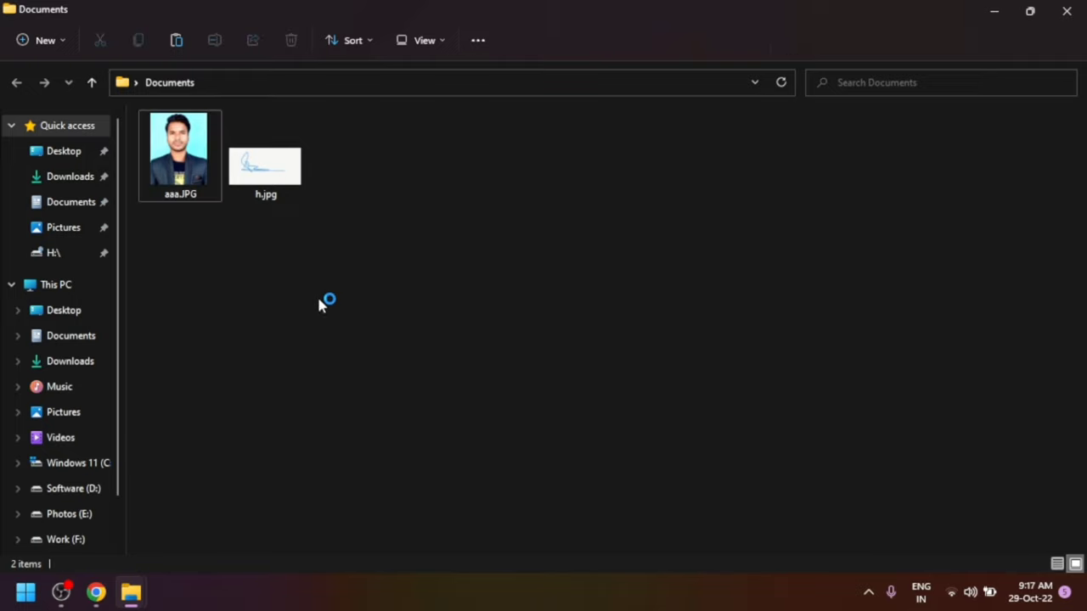
double_click(189, 158)
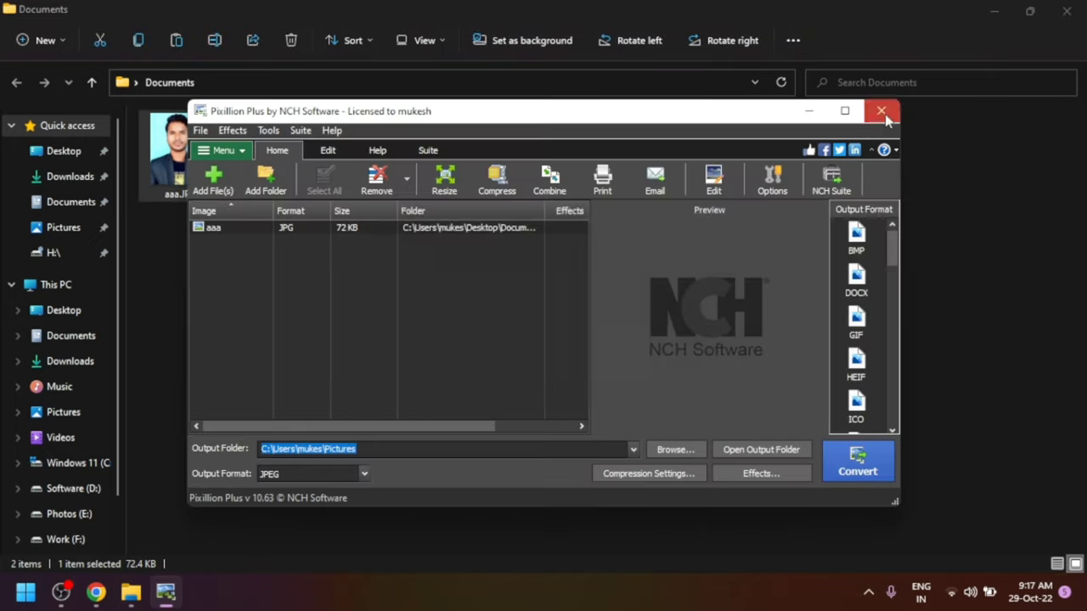
click(882, 112)
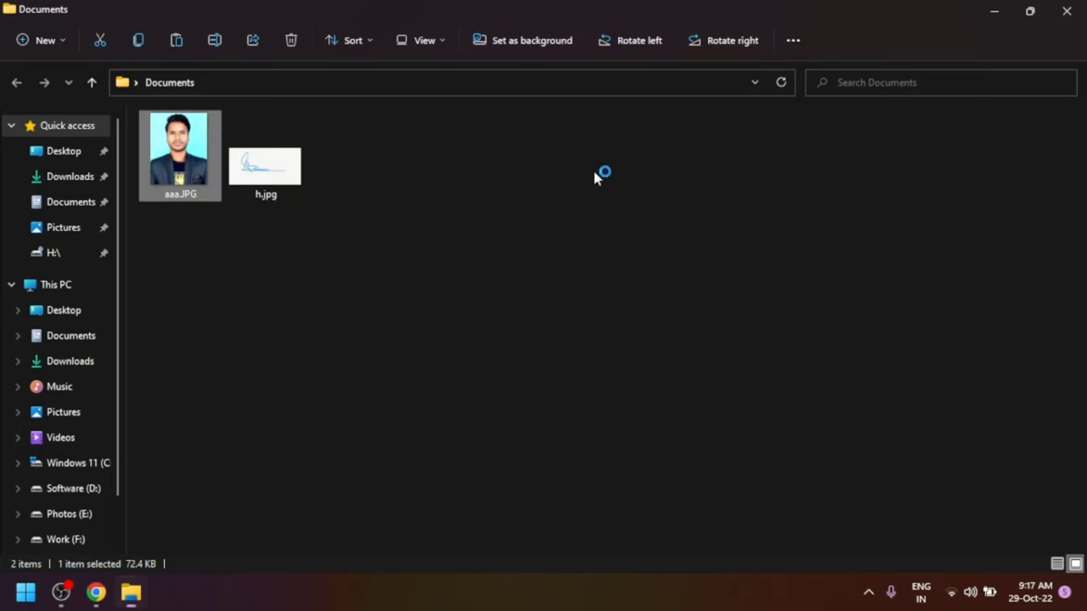
right_click(197, 156)
click(766, 265)
click(766, 265)
click(994, 11)
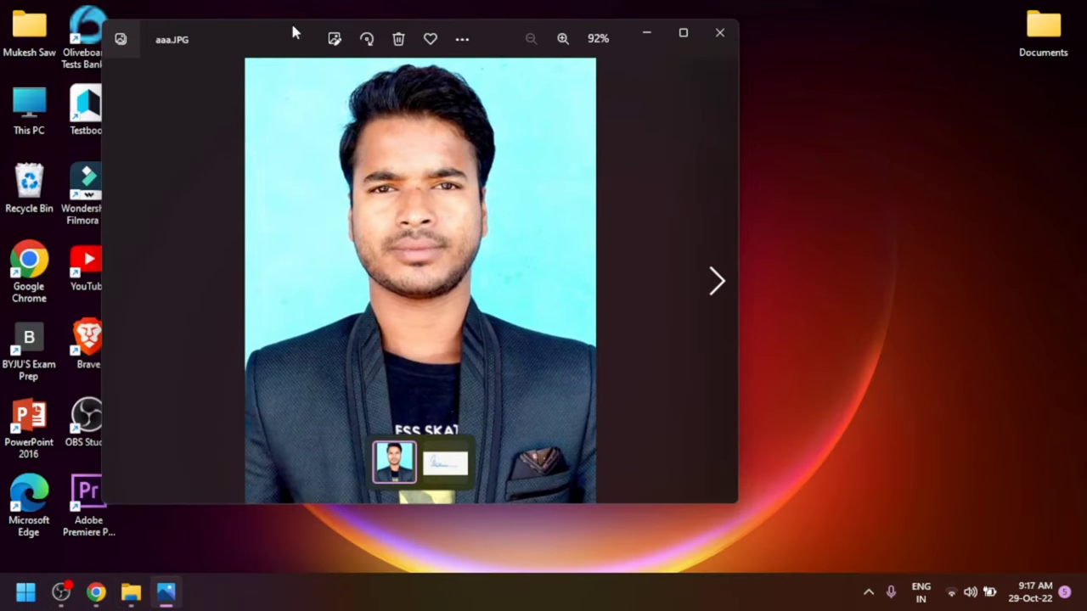
Step: Move and shrink the aaa.JPG Photos window, then bring up the Start menu
drag(290, 22, 398, 43)
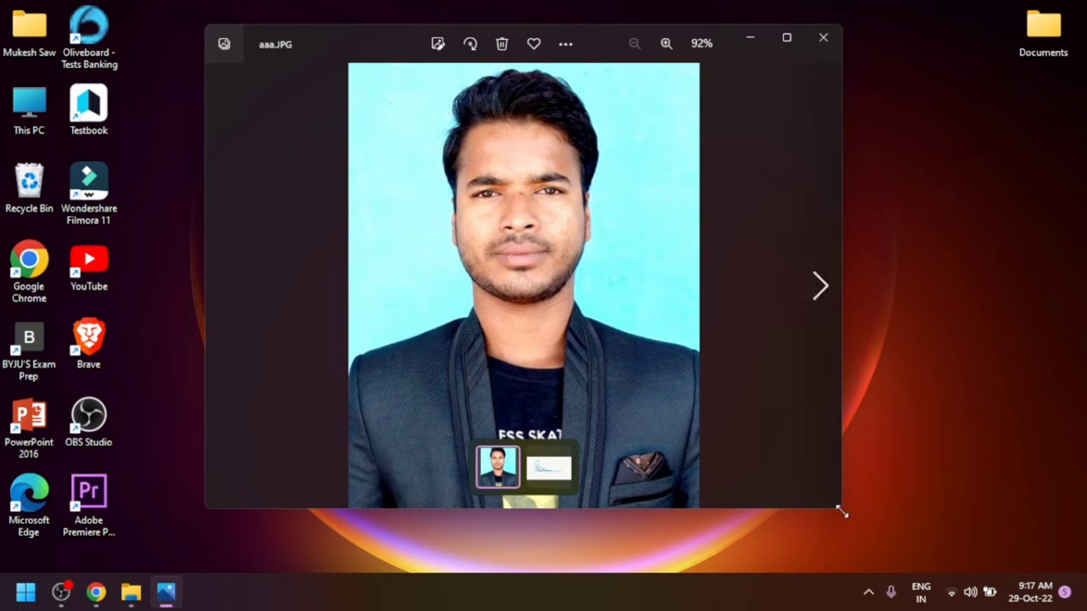
drag(838, 503, 617, 356)
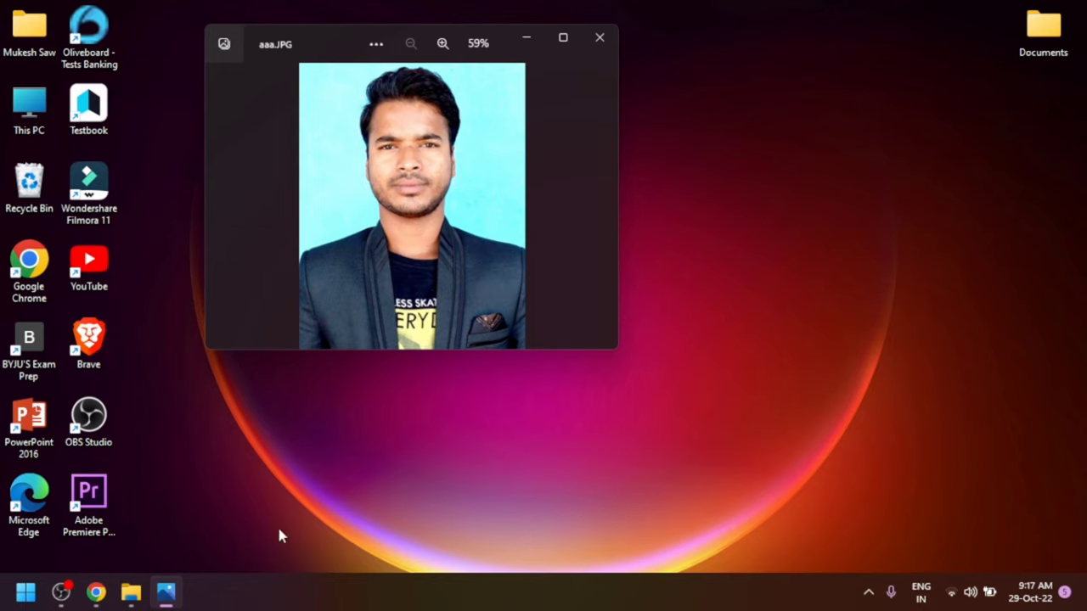
click(25, 591)
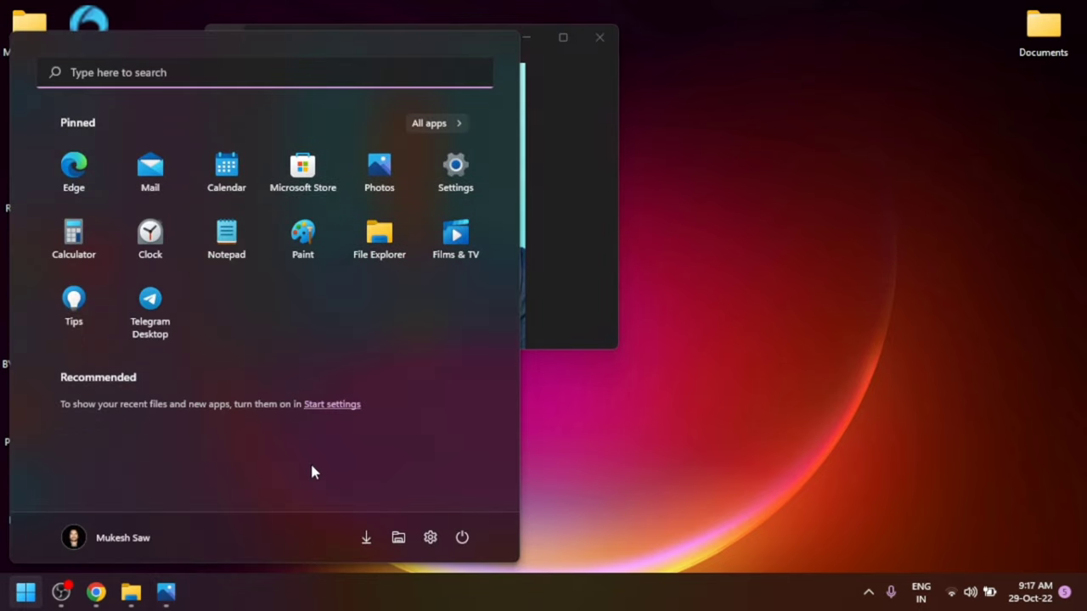
Step: Launch Snipping Tool via 'SN' and capture a rectangular snip of the portrait photo
text(SN)
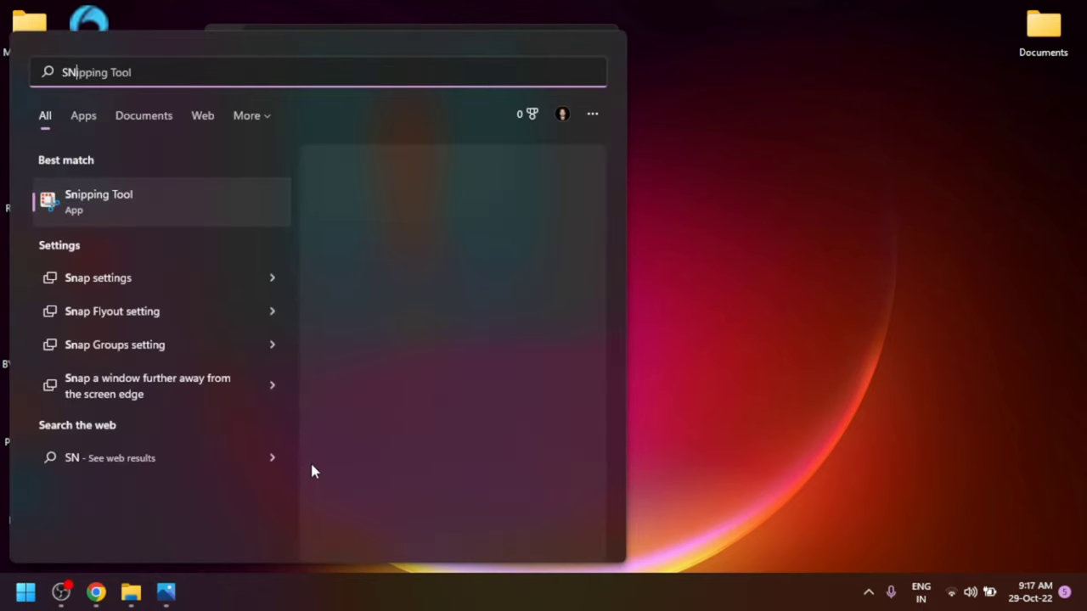
click(225, 223)
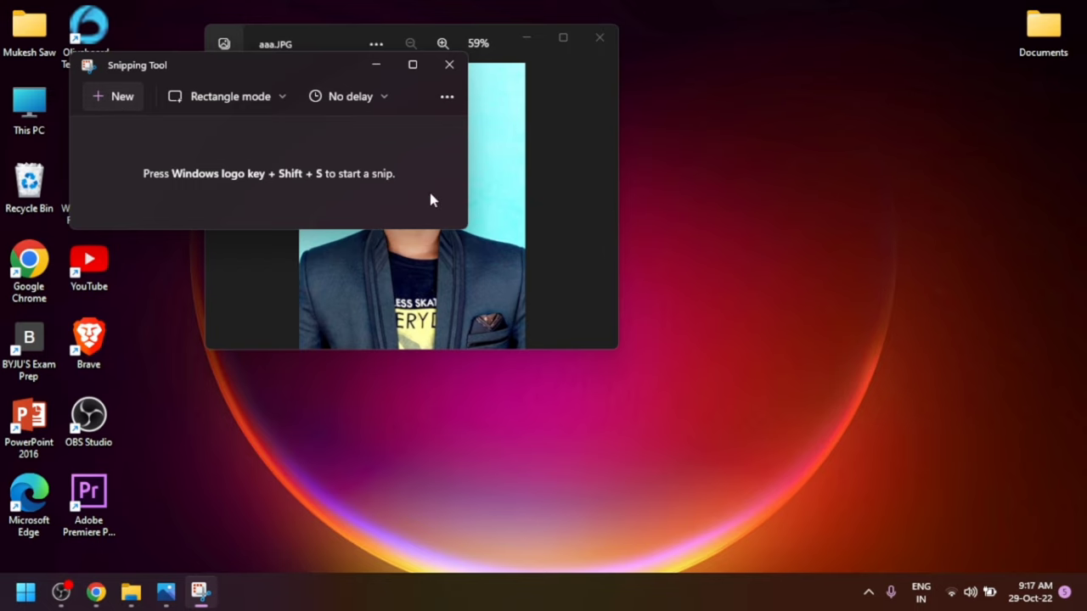
key(super+shift+s)
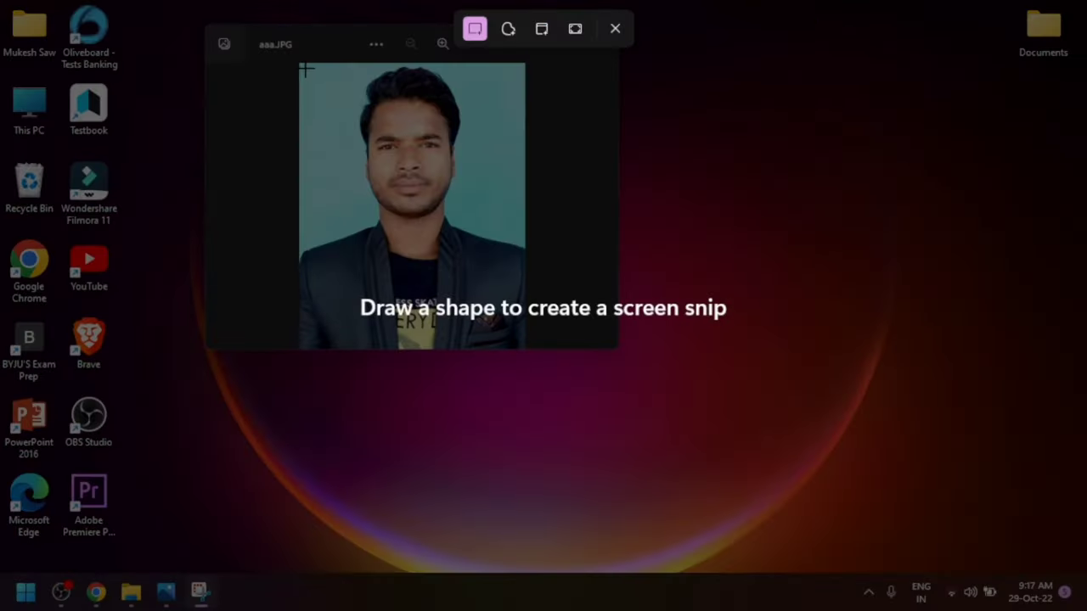
drag(304, 68, 522, 329)
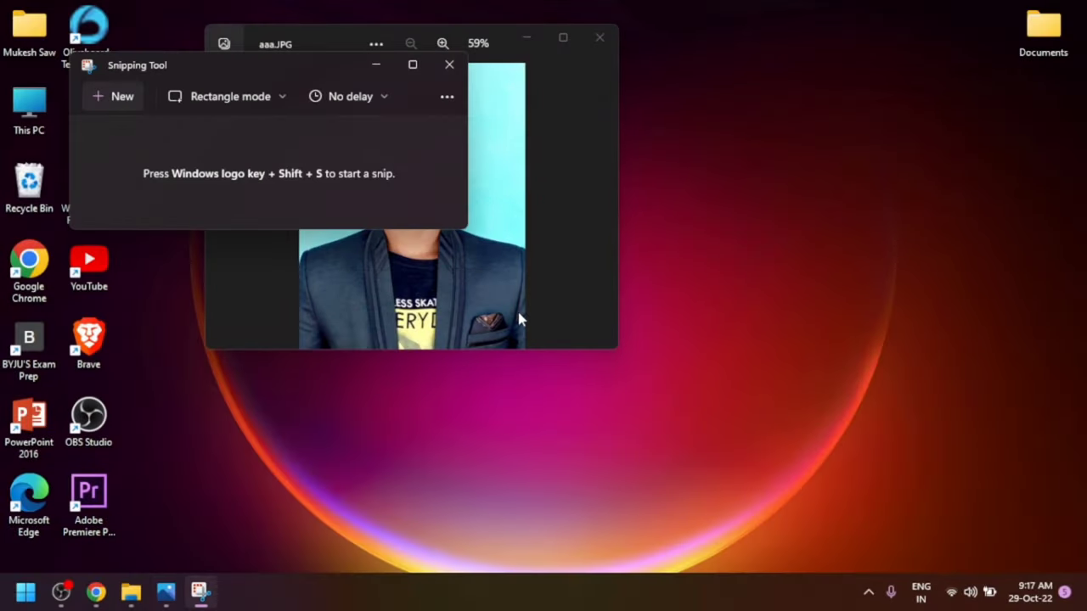
click(447, 97)
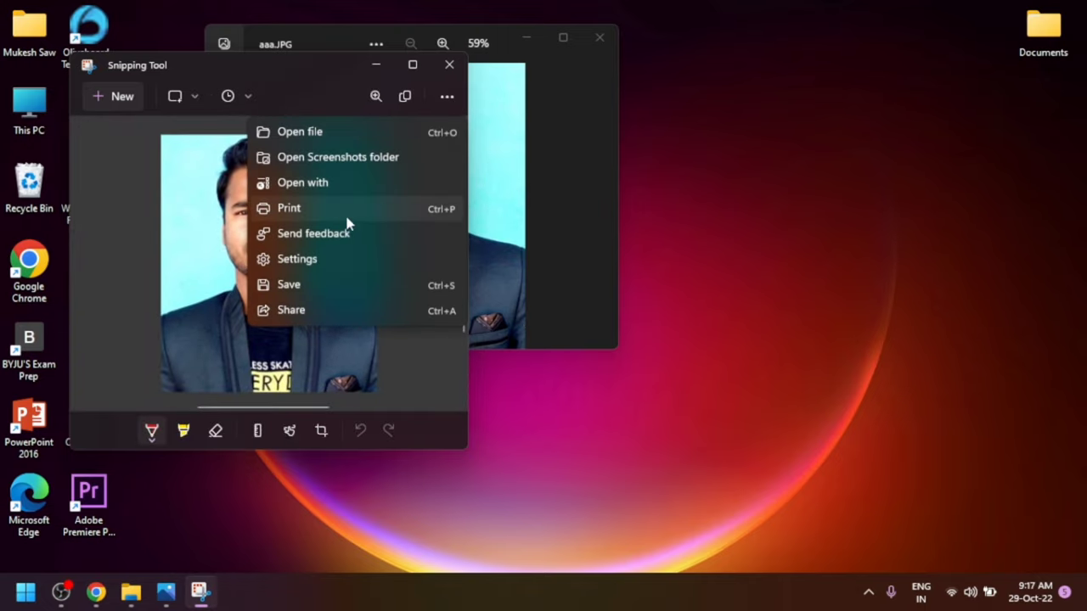
Step: Save the snip as pHOTO.jpg, JPG type, in the Desktop's Documents folder
click(323, 283)
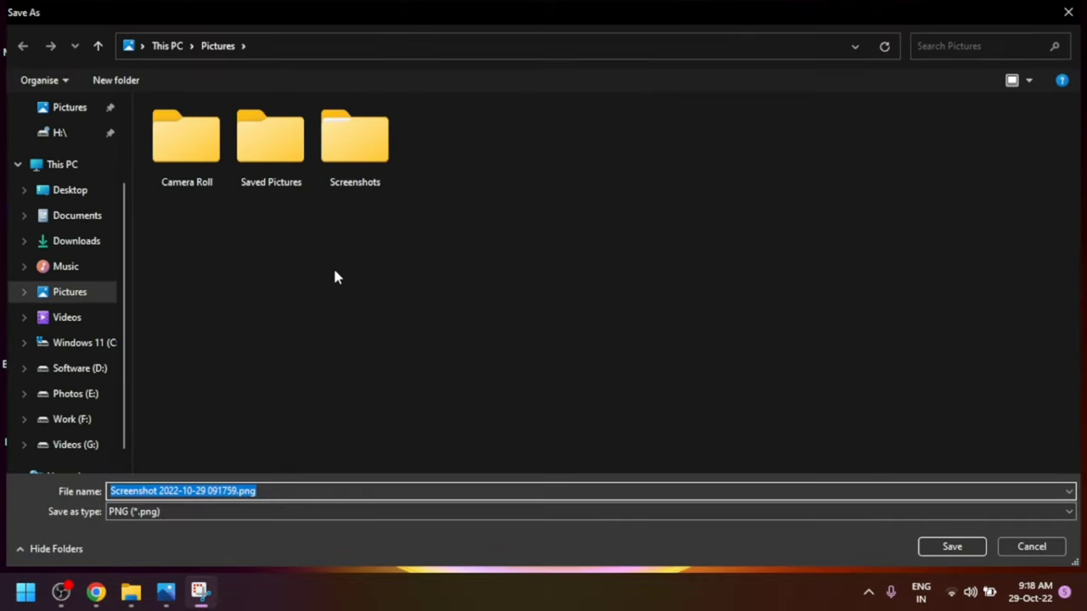
click(80, 192)
double_click(190, 153)
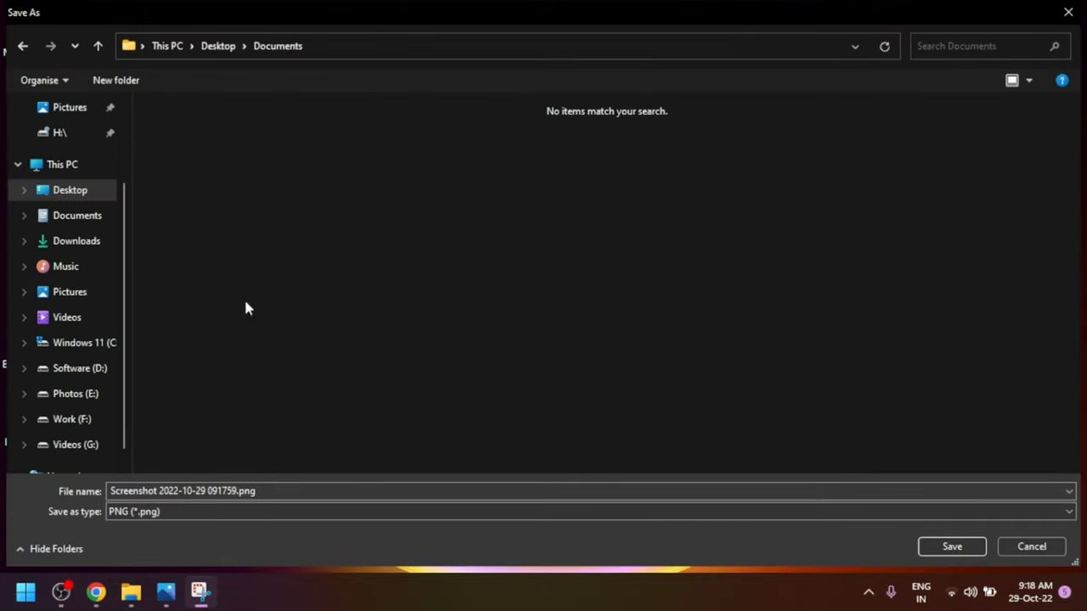
click(283, 491)
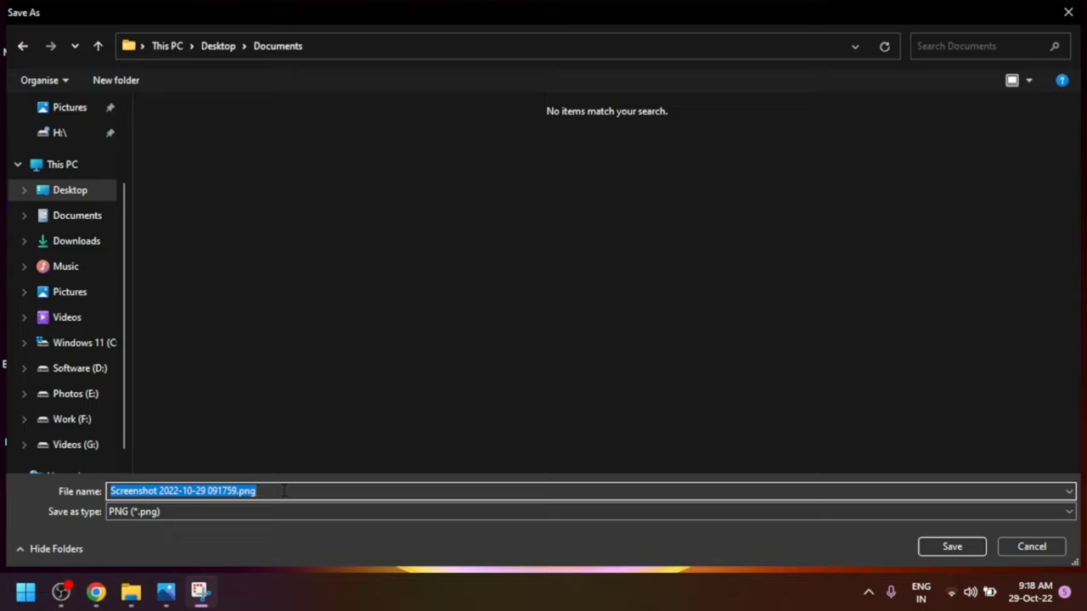
text(pHOTO)
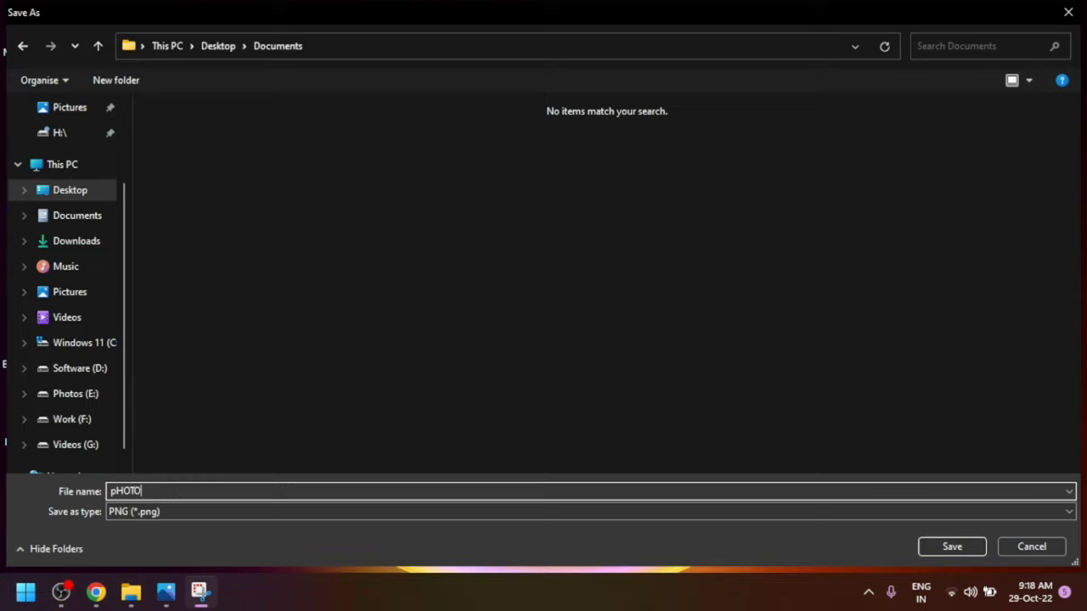
click(225, 518)
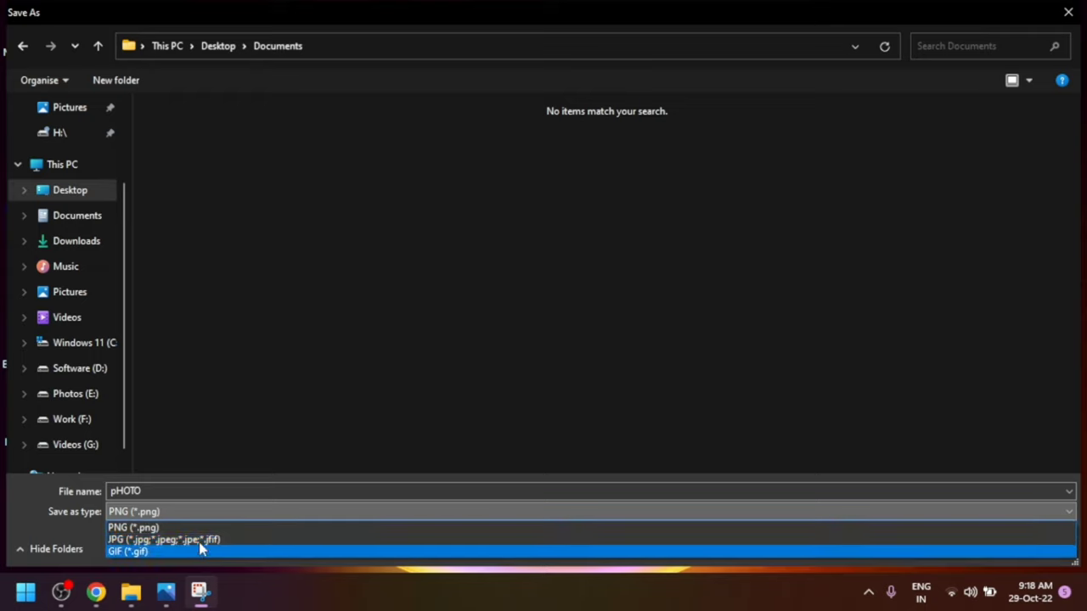
click(201, 540)
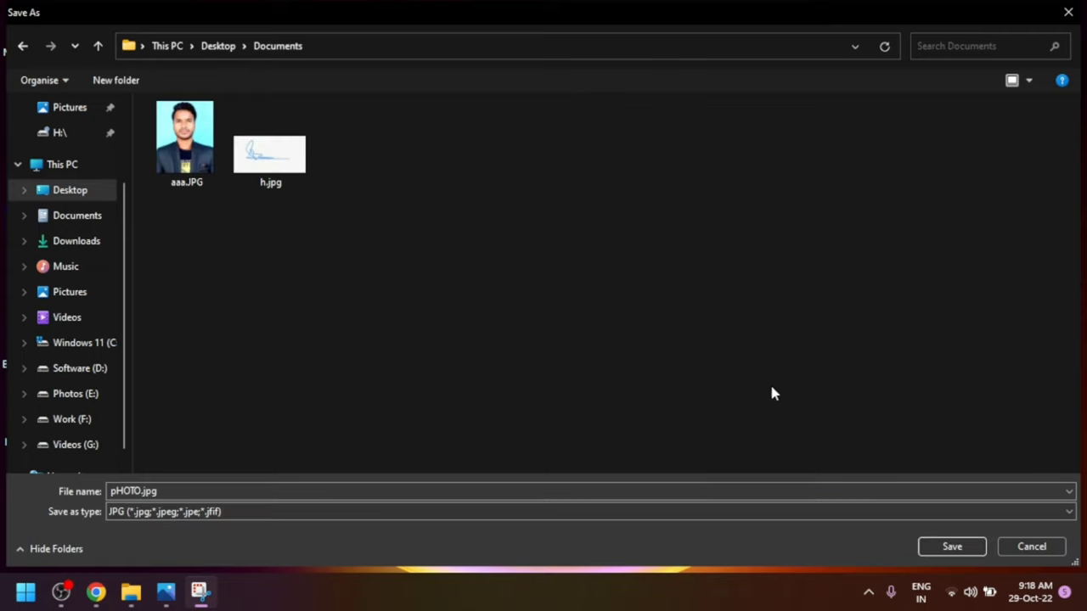
click(949, 550)
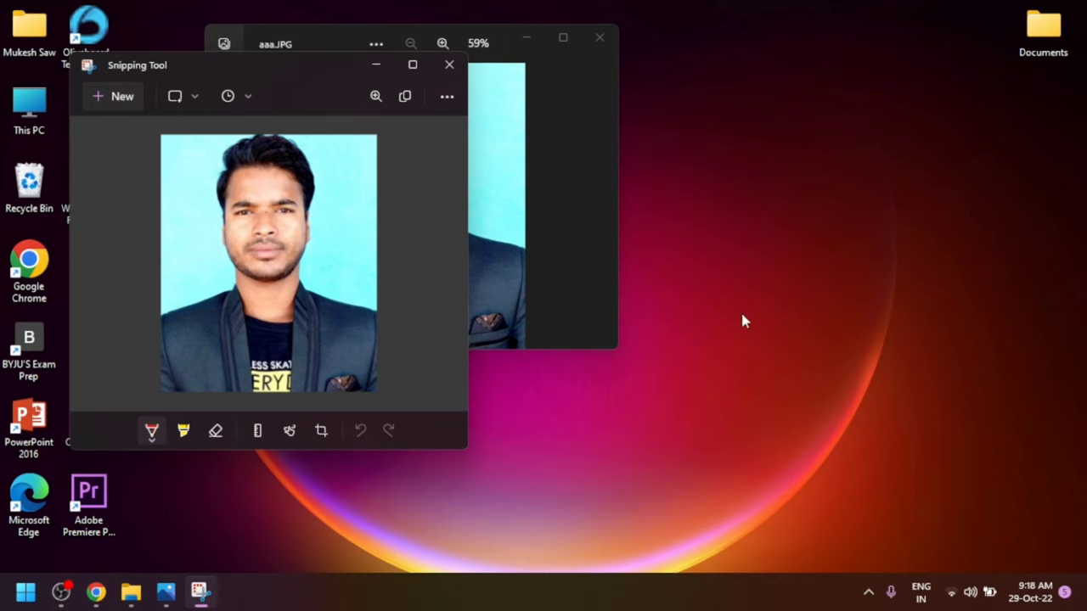
Step: Close Photos and compare sizes of aaa.JPG (72.4 KB), pHOTO.jpg (24.0 KB) and h.jpg
click(600, 38)
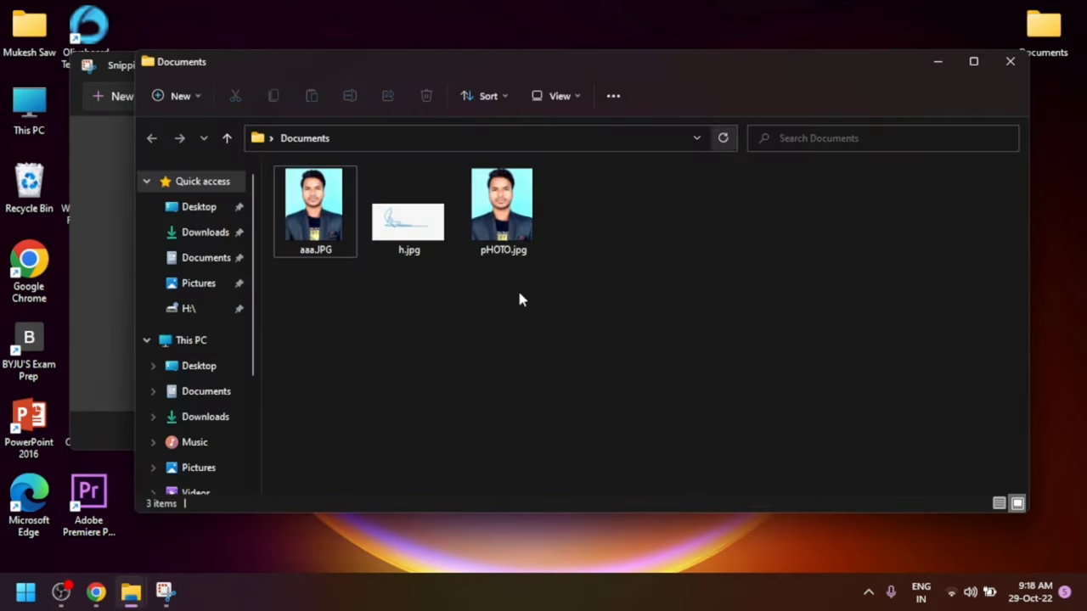
click(316, 226)
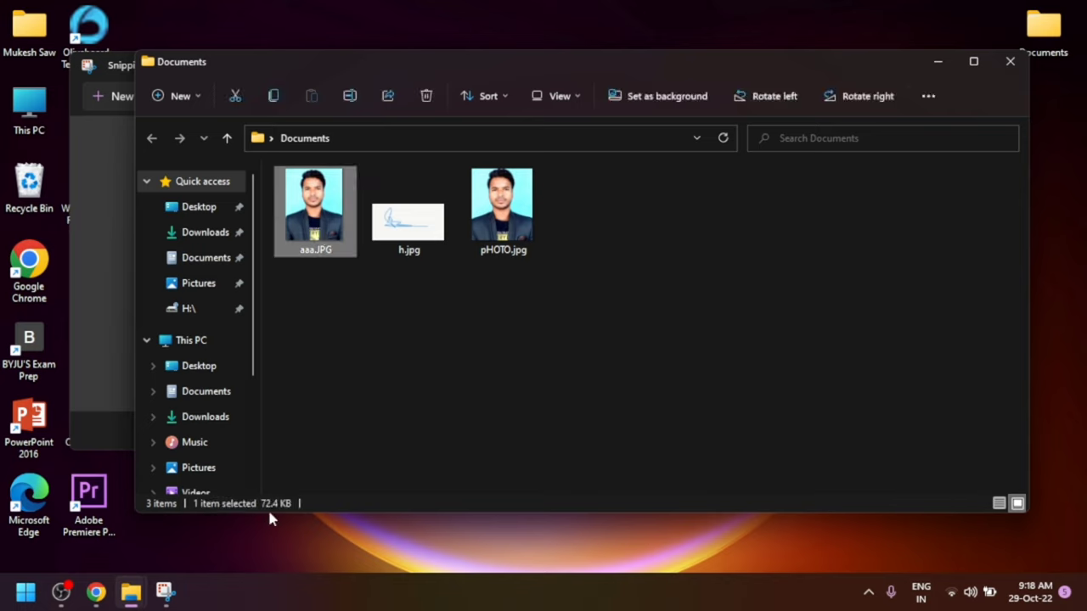
click(505, 213)
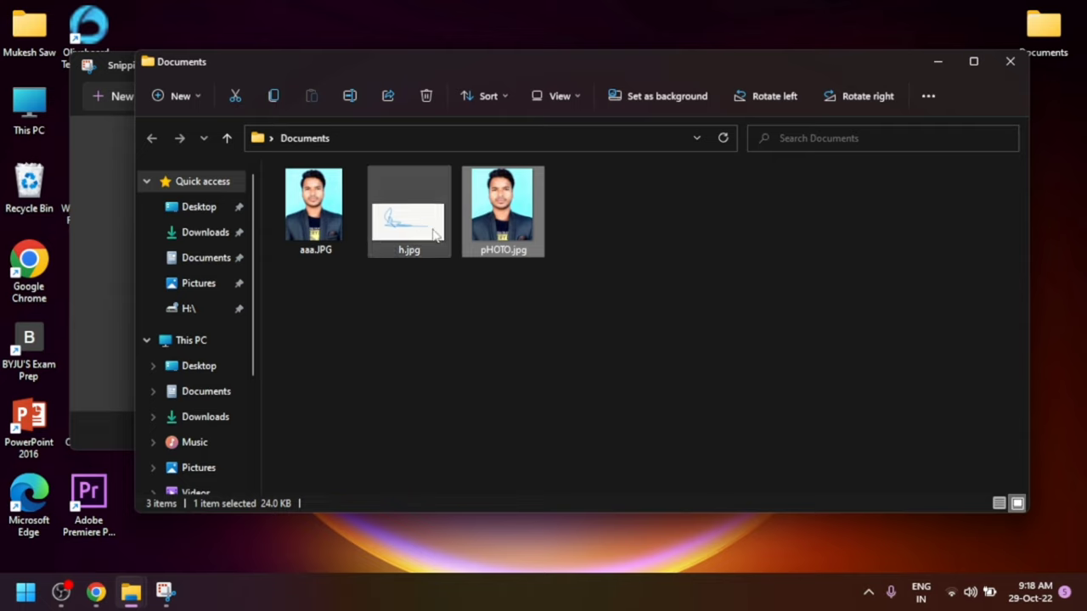
click(408, 219)
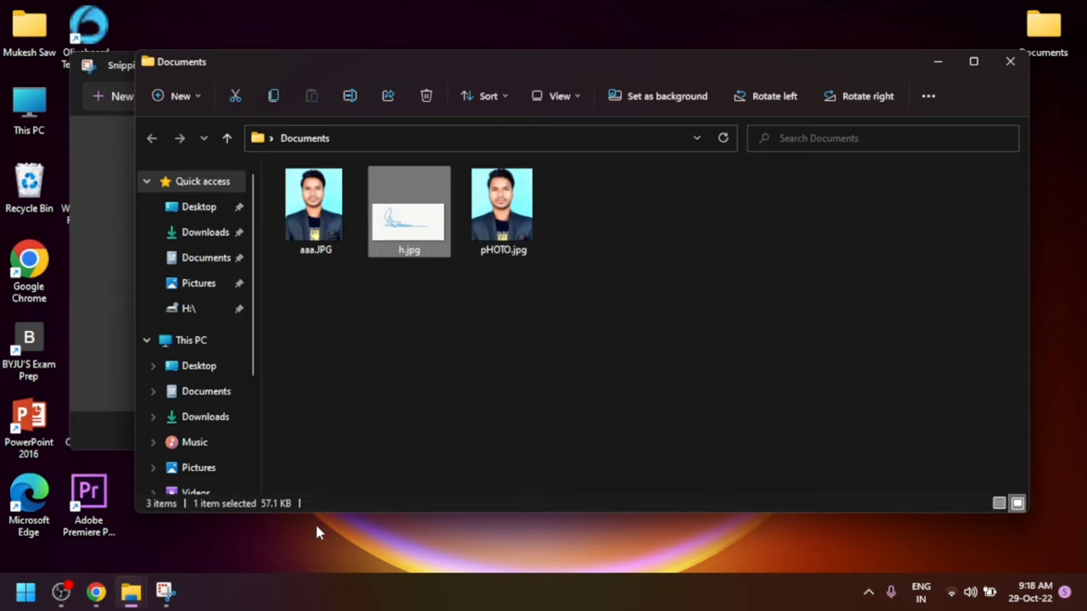
Step: Open signature h.jpg in a smaller Photos window and bring Snipping Tool back to the front
double_click(433, 223)
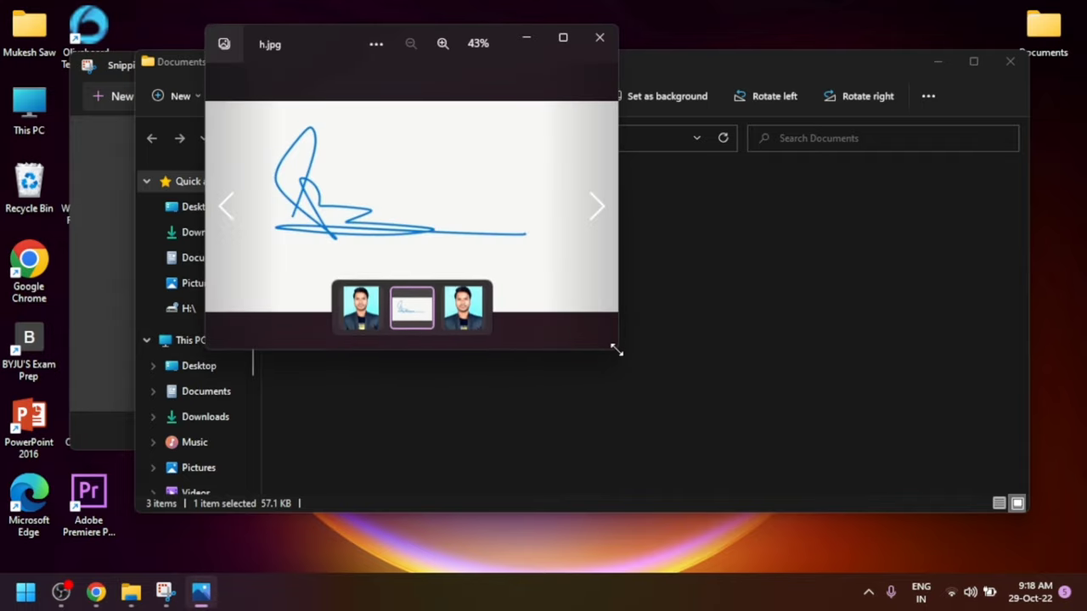
drag(616, 350, 768, 484)
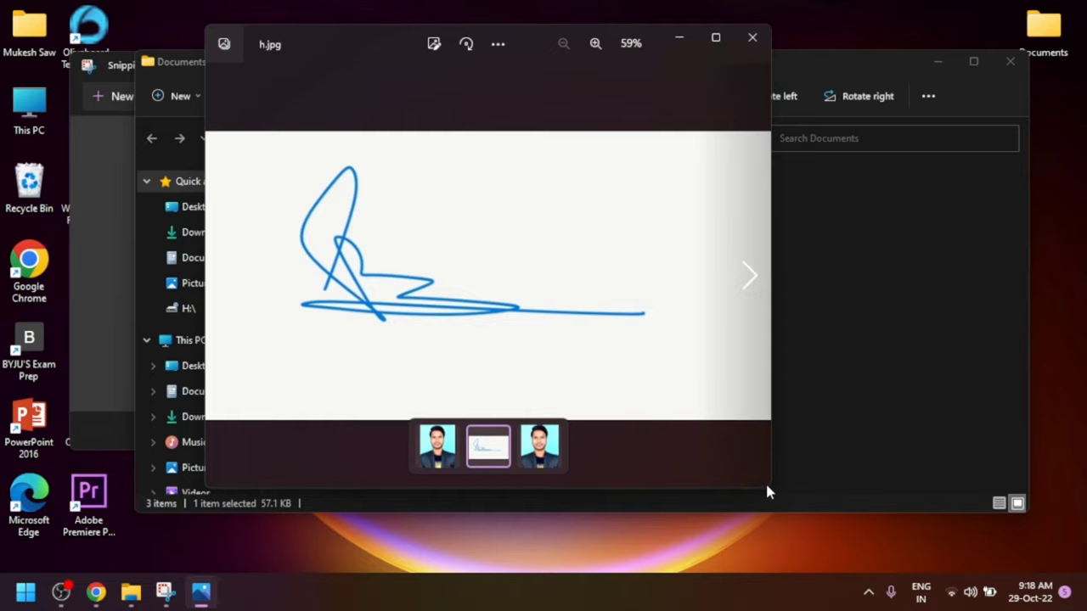
drag(768, 490, 720, 399)
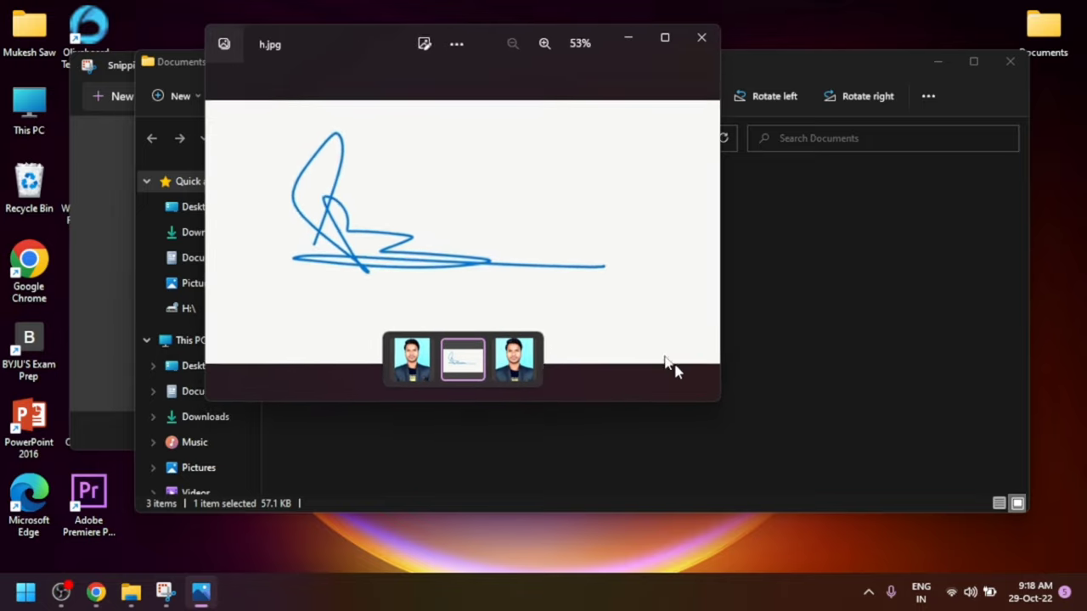
drag(665, 359, 604, 315)
scroll(552, 250, down, 1)
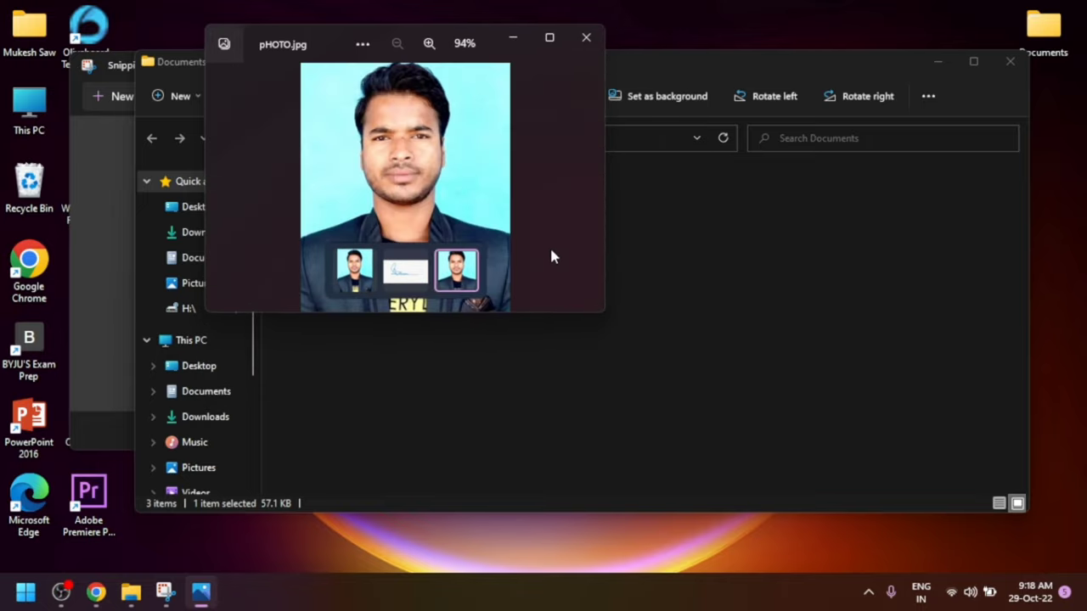
click(232, 182)
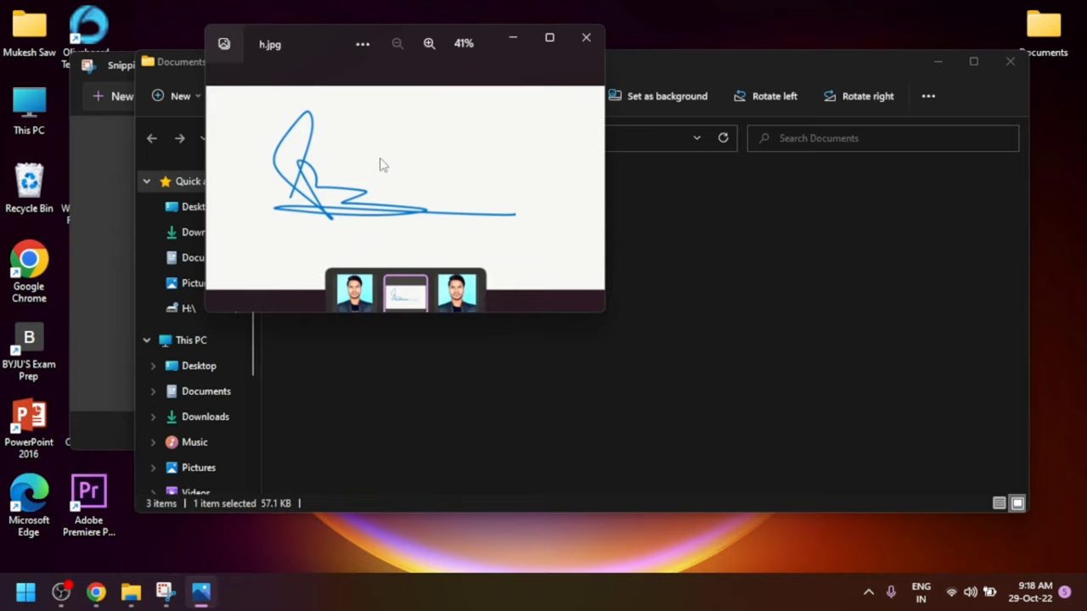
click(101, 225)
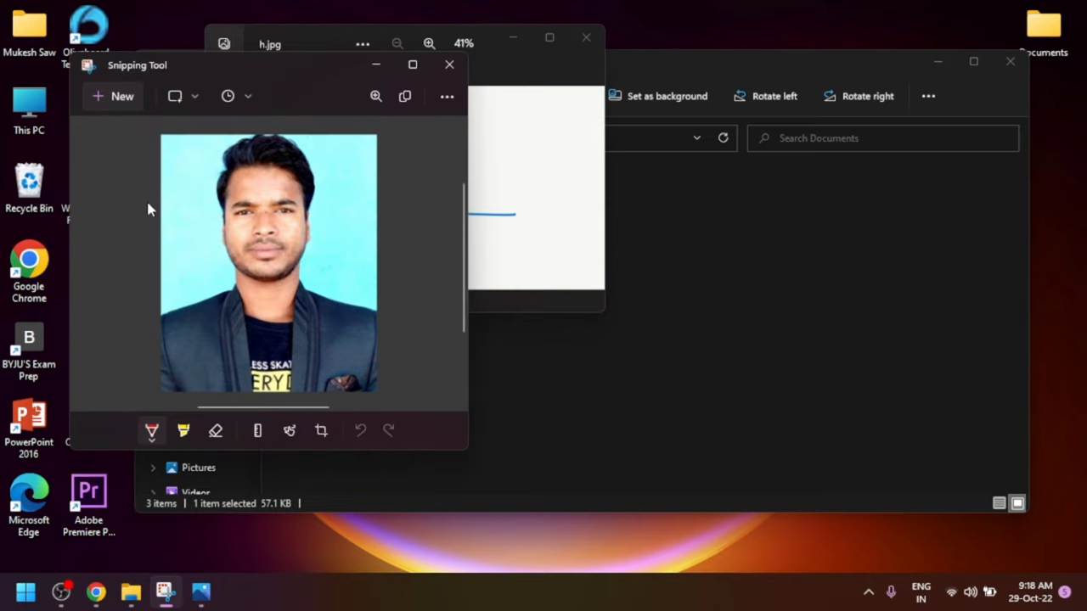
Step: Snip the signature area and save it as the JPG 'Sign' in Documents
click(101, 97)
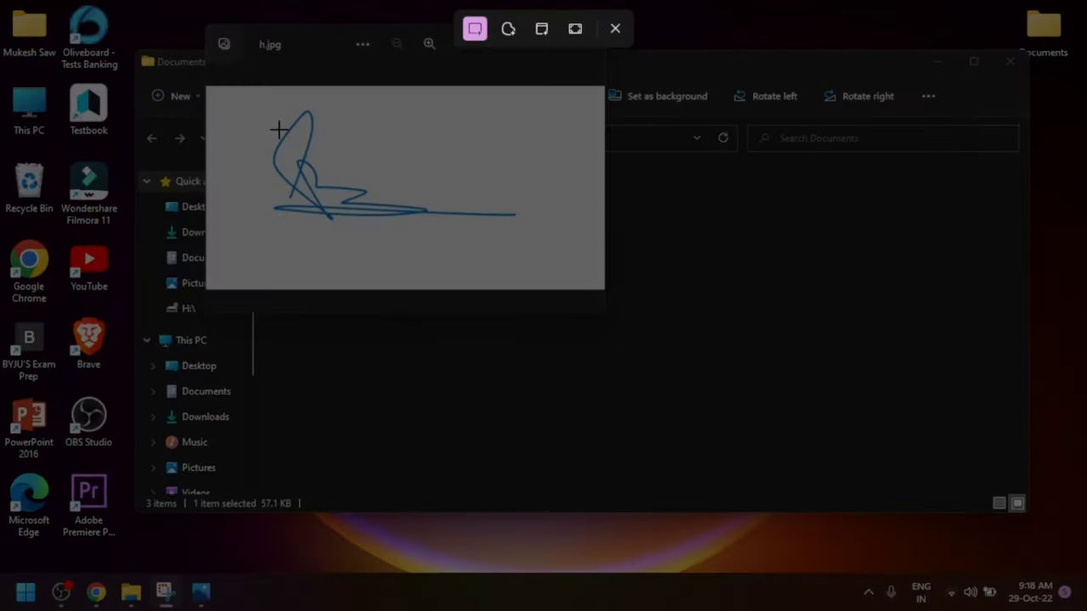
drag(218, 91, 600, 284)
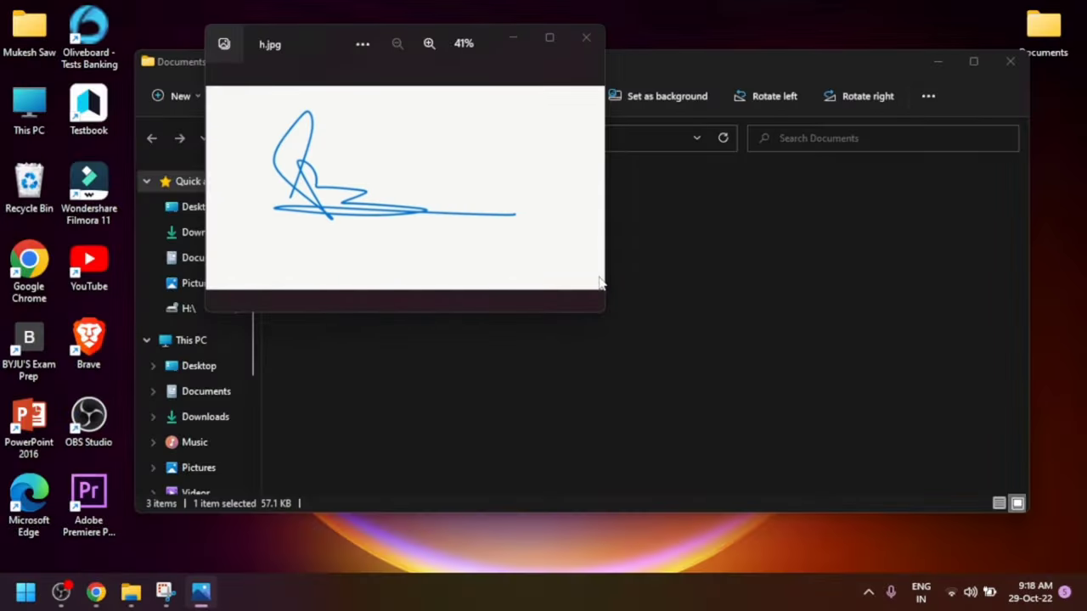
click(447, 99)
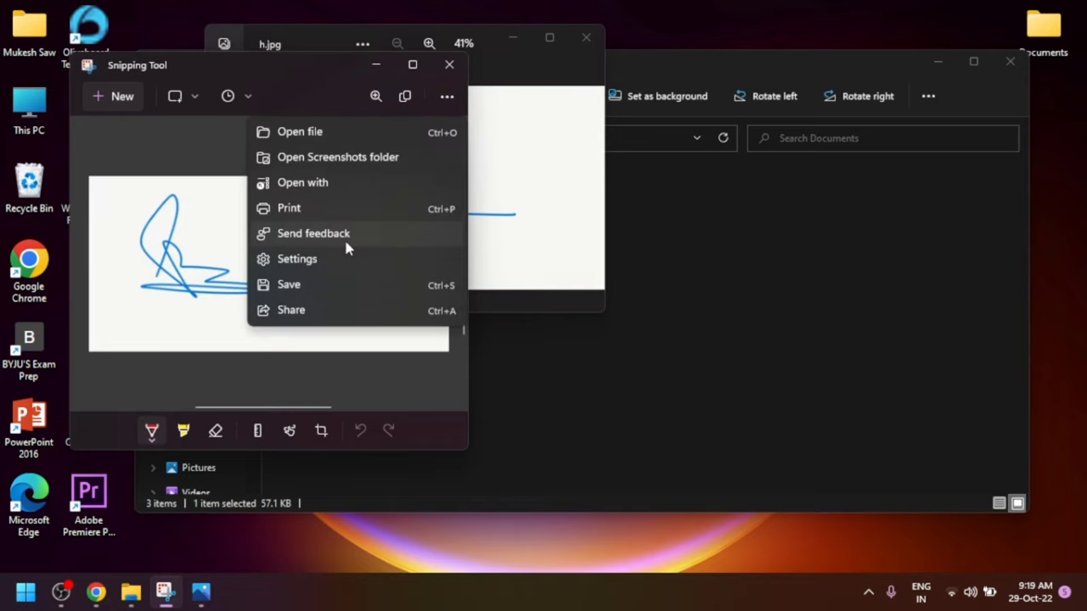
click(316, 288)
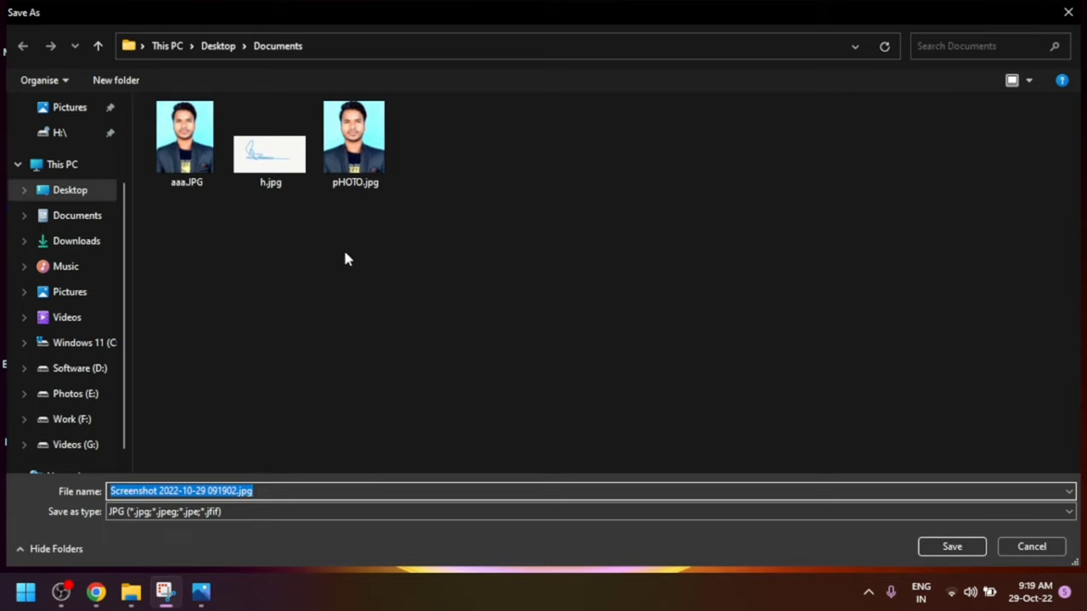
text(Sign)
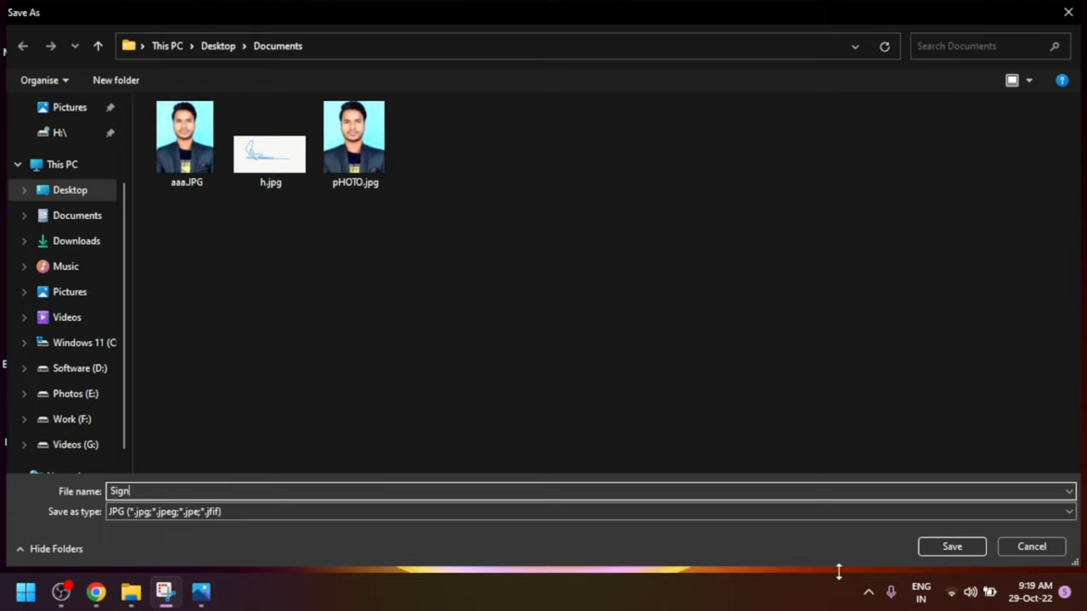
click(949, 547)
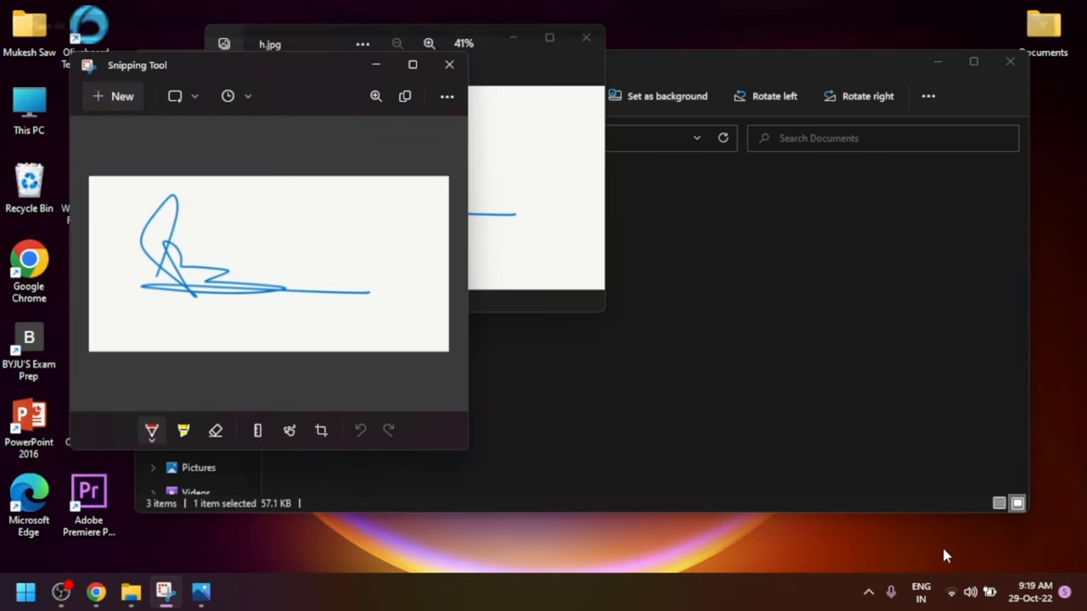
click(95, 592)
Step: Attach pHOTO.jpg as the photograph and try Sign.jpg as the signature, which is rejected for size
click(339, 325)
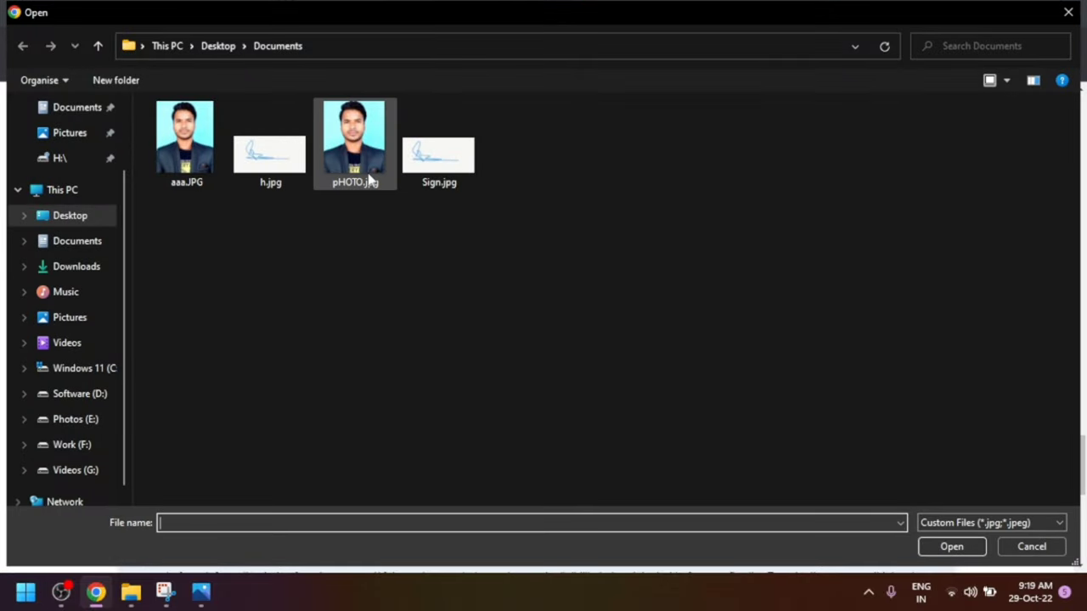
double_click(371, 178)
click(732, 305)
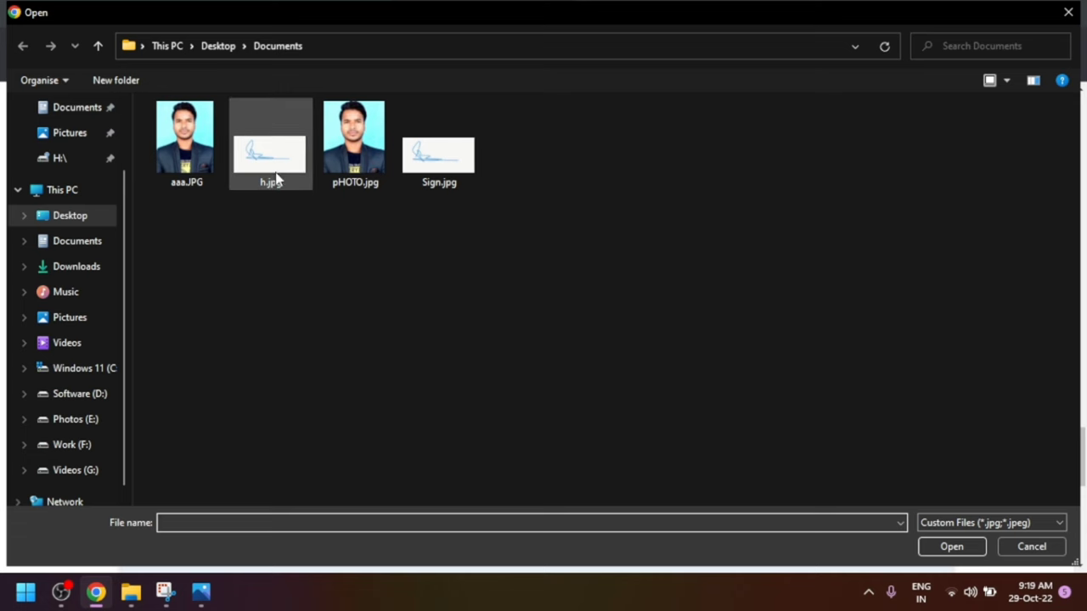
double_click(438, 155)
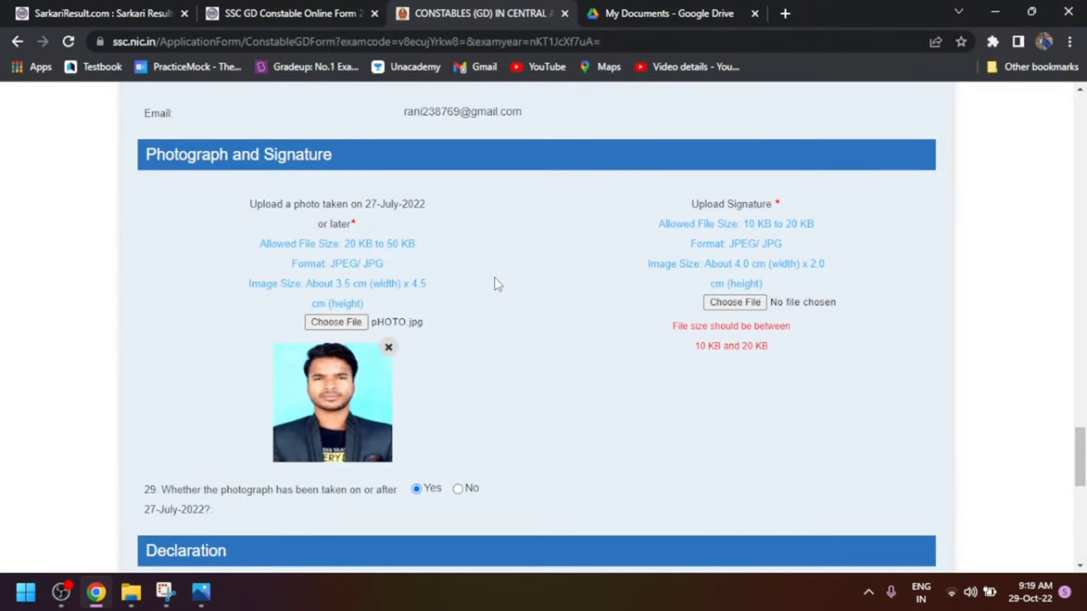
click(994, 12)
Step: Check the 7.53 KB Sign.jpg and delete it, leaving three items in Documents
click(748, 333)
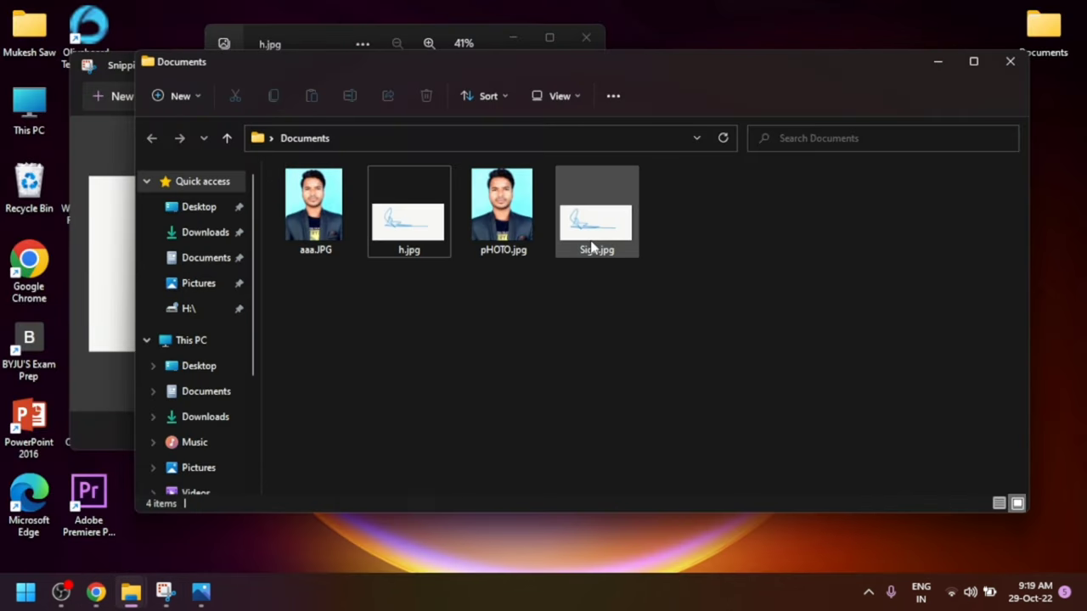
click(577, 242)
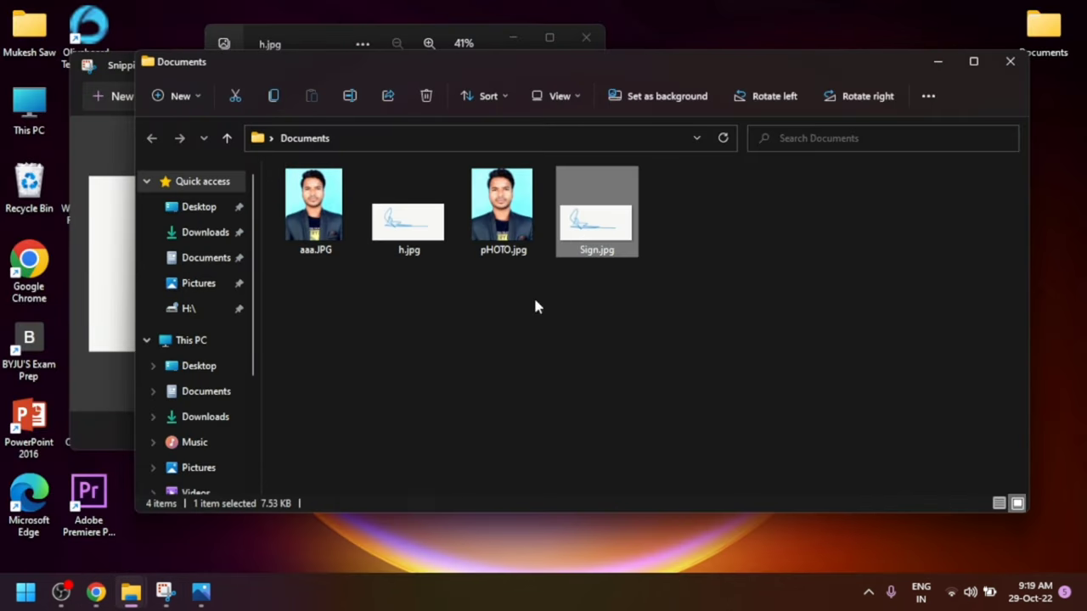
click(96, 592)
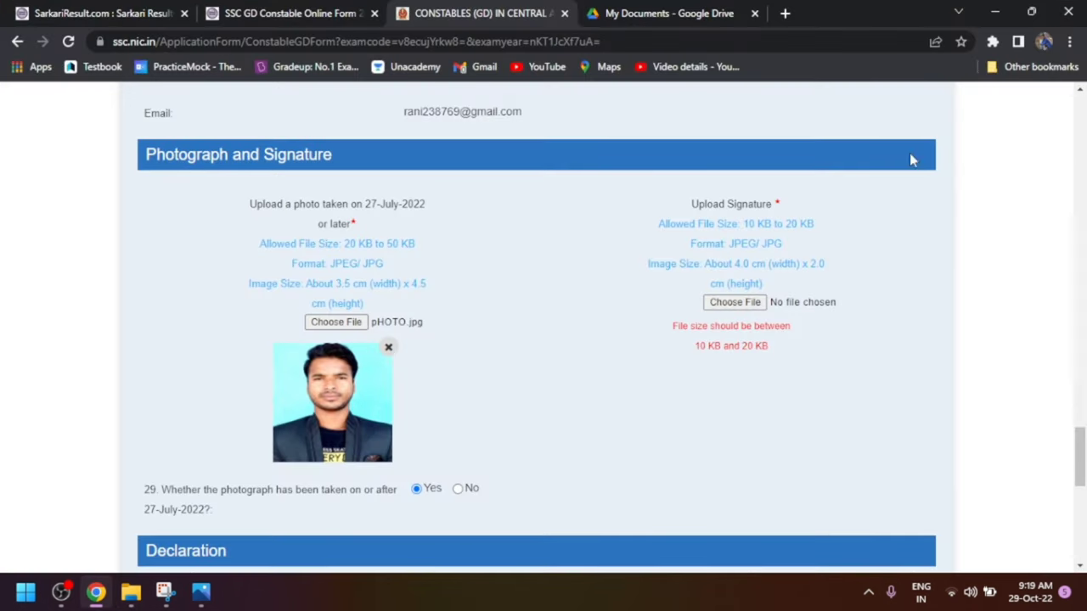
click(995, 13)
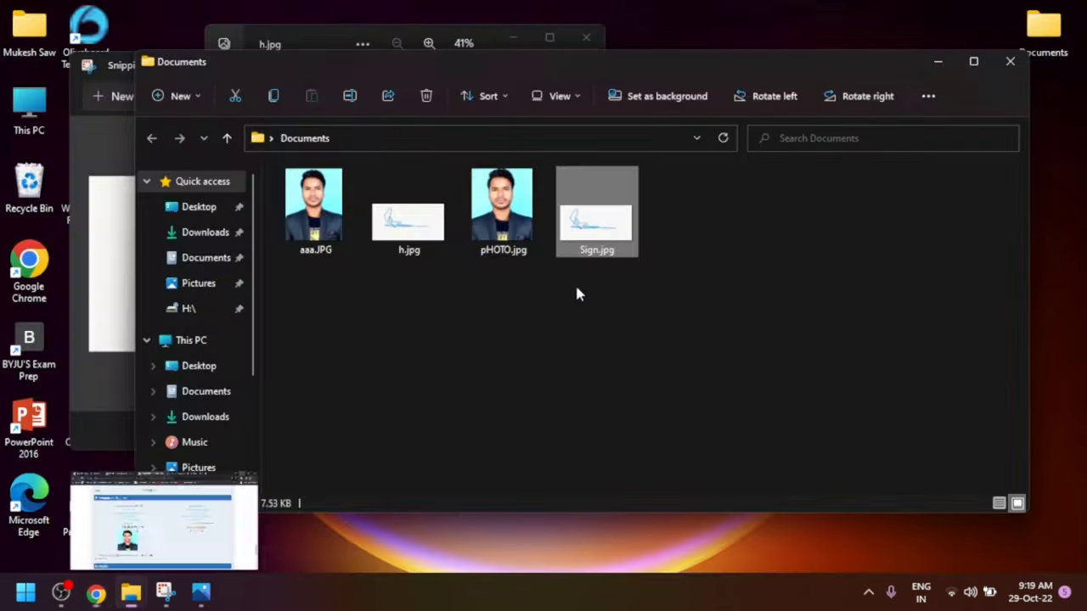
click(586, 343)
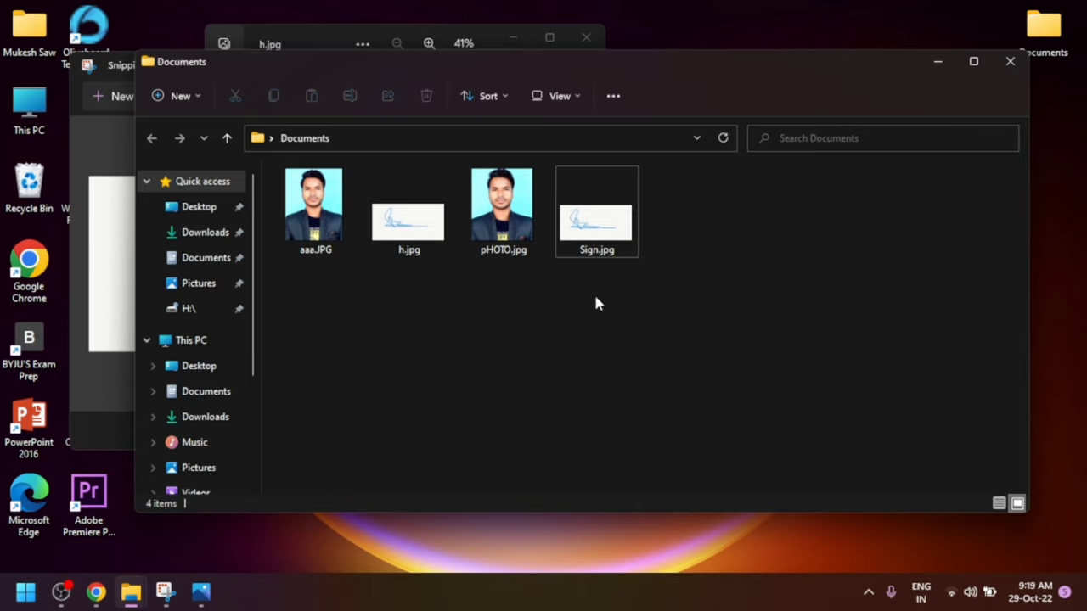
click(608, 239)
right_click(608, 239)
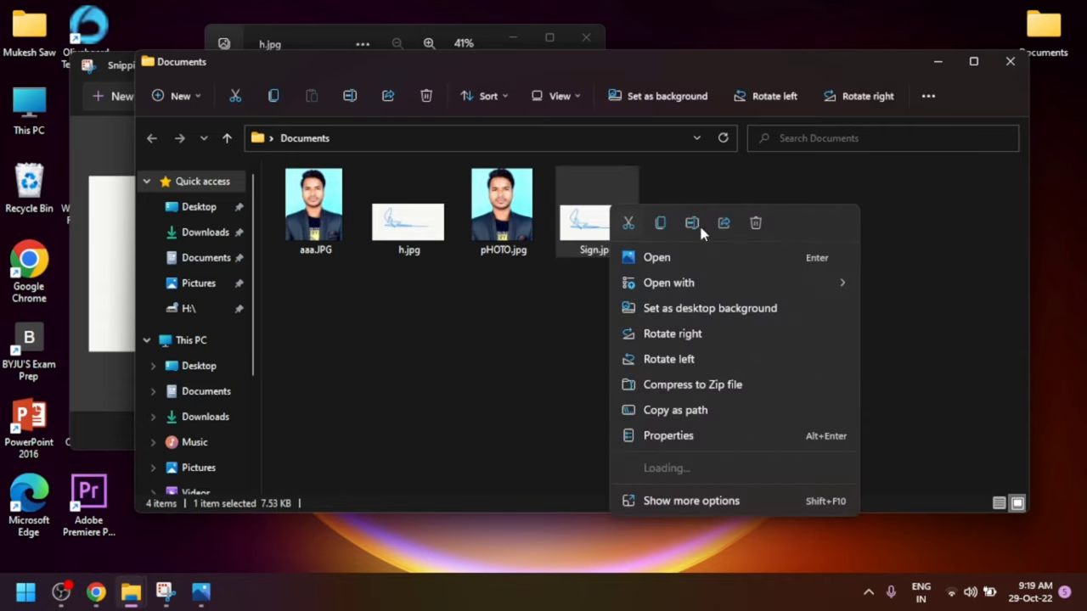
click(442, 293)
key(Delete)
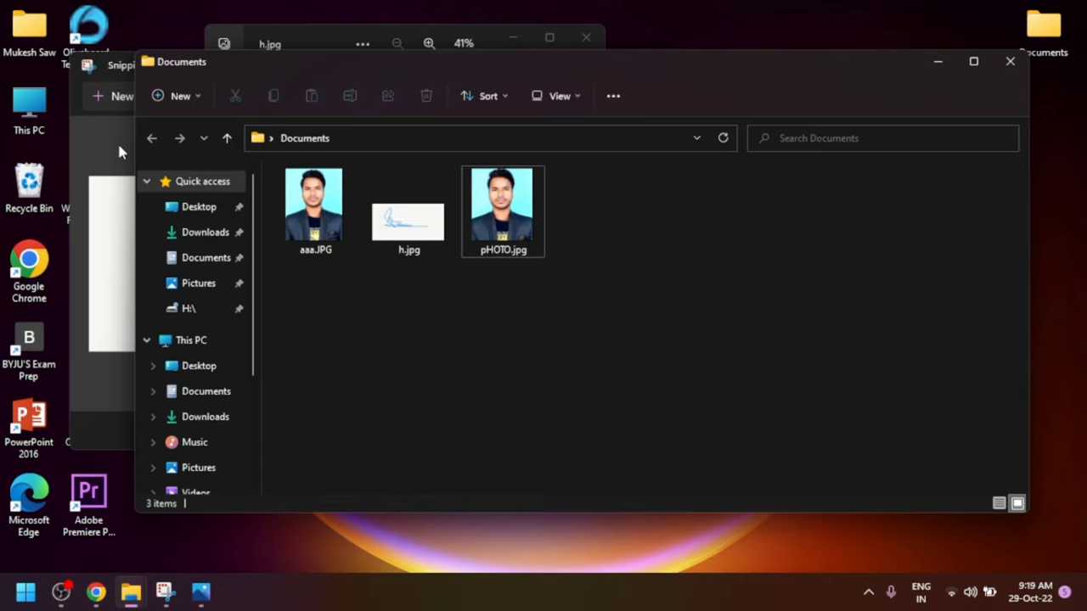
click(297, 28)
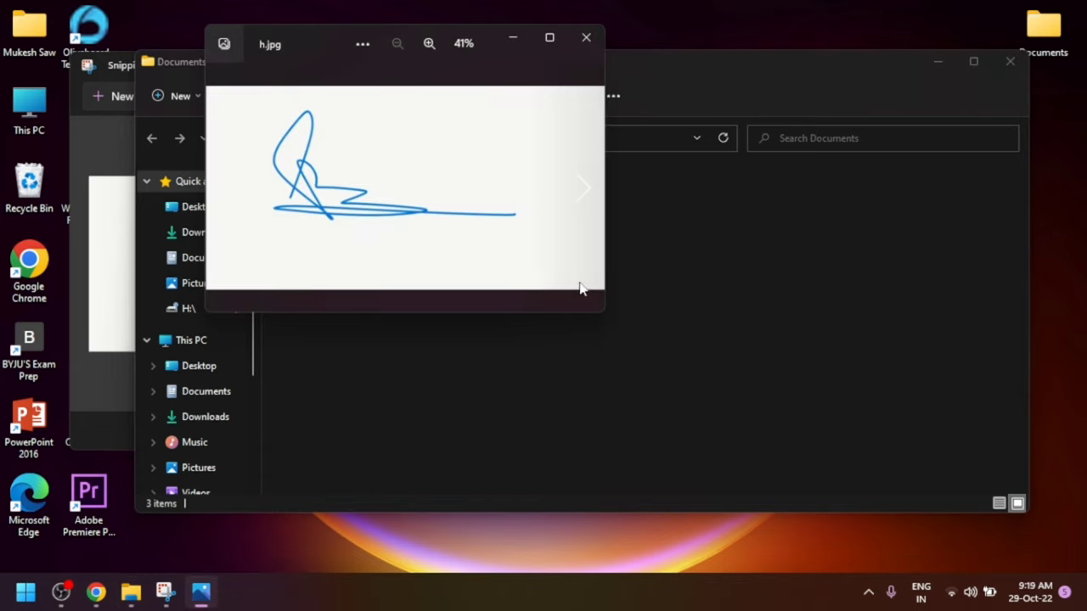
Step: Enlarge the photo viewer and display the h.jpg signature image
drag(604, 314, 731, 431)
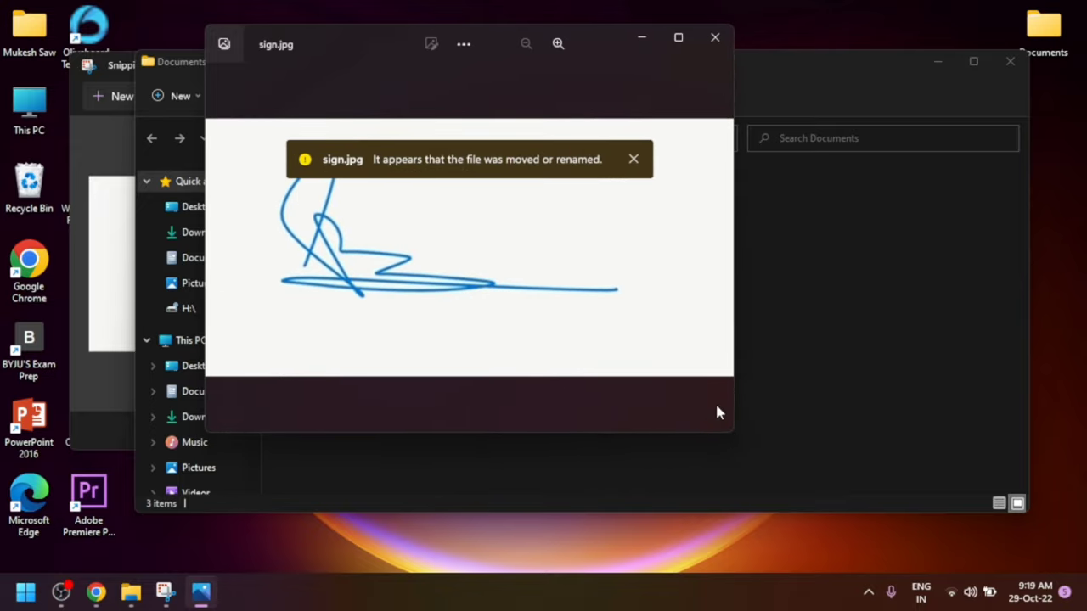
click(634, 159)
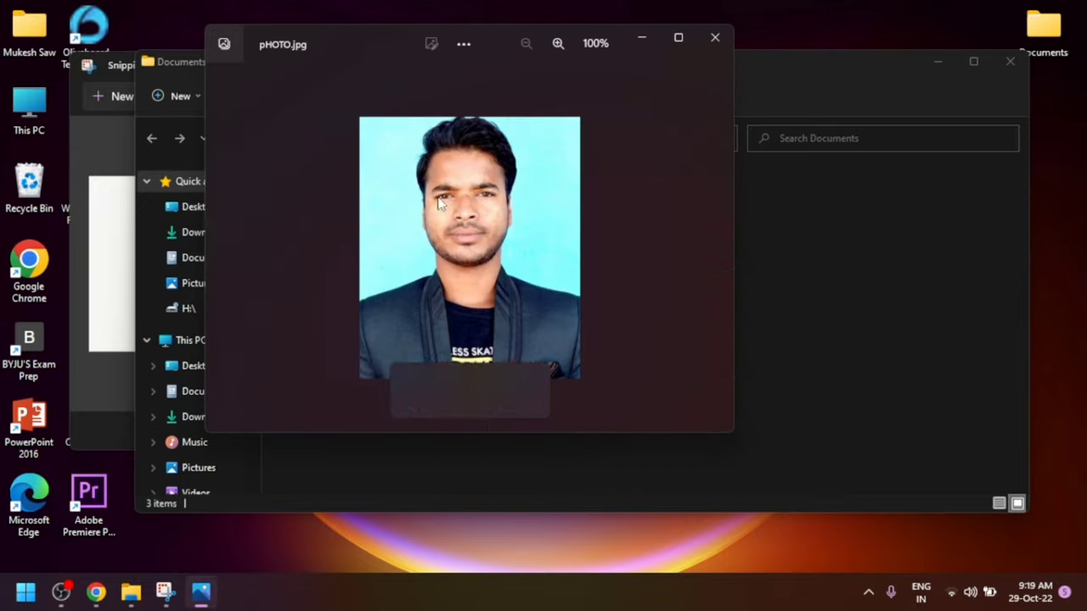
click(230, 248)
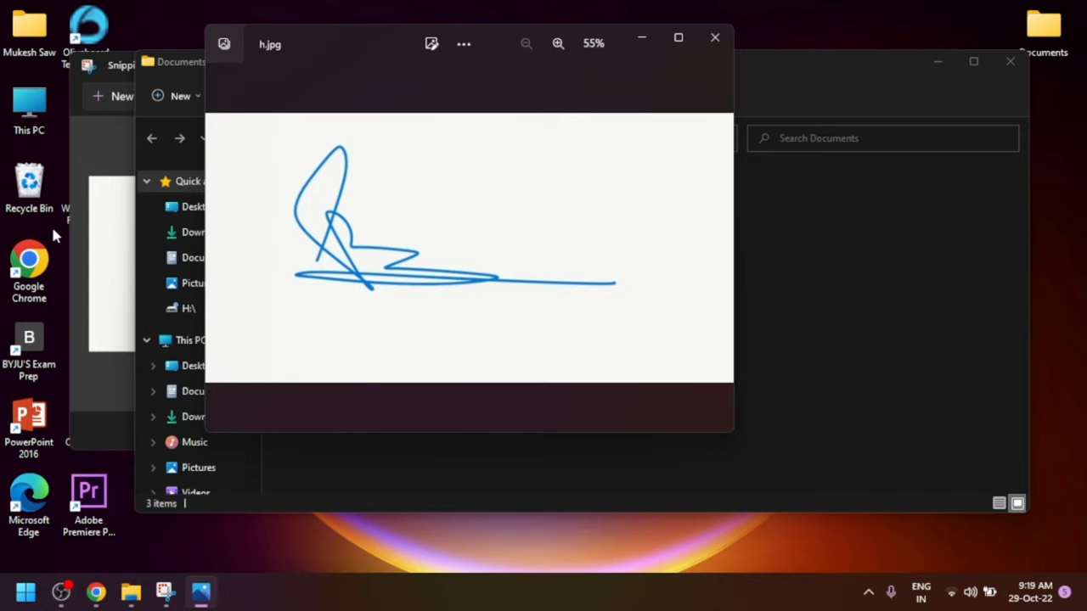
click(91, 139)
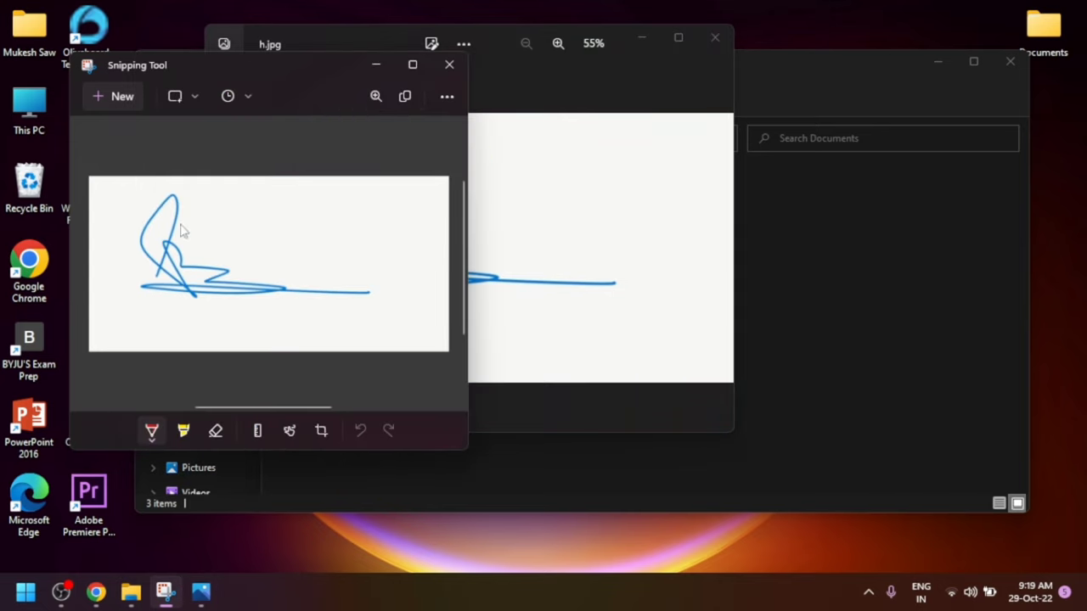
Step: Snip the larger h.jpg signature and save it as Sign.jpg in Documents
click(118, 97)
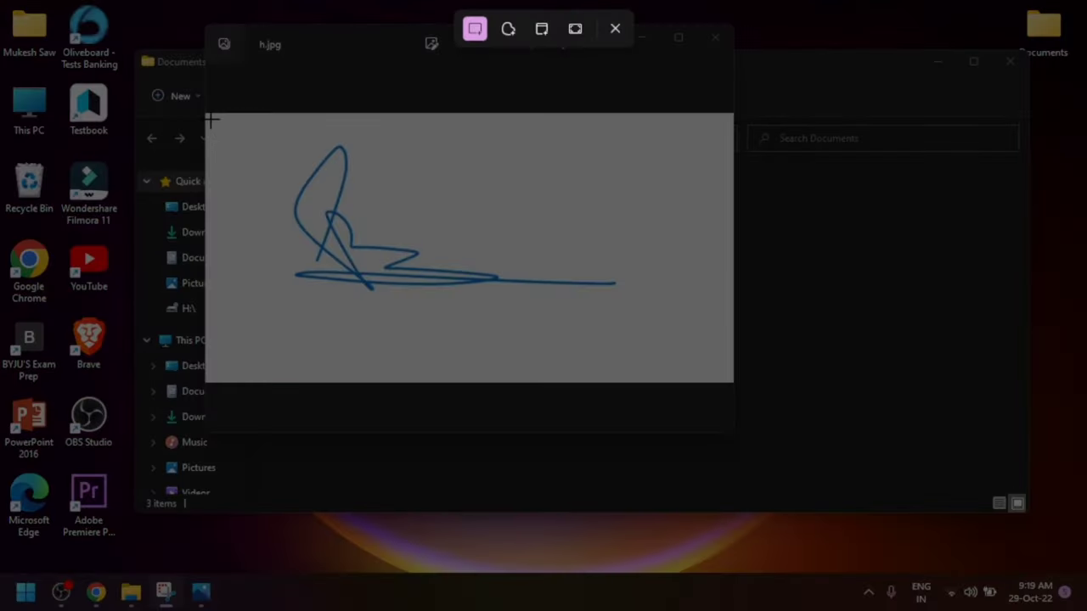
mouse_move(210, 117)
mouse_down()
mouse_move(422, 266)
mouse_move(687, 374)
mouse_up()
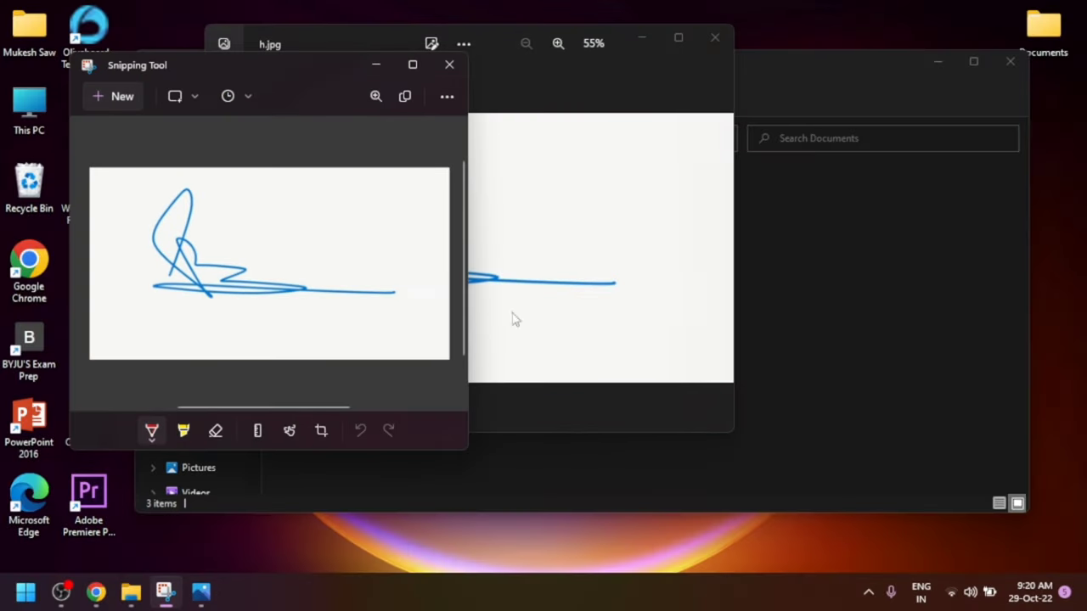
click(446, 96)
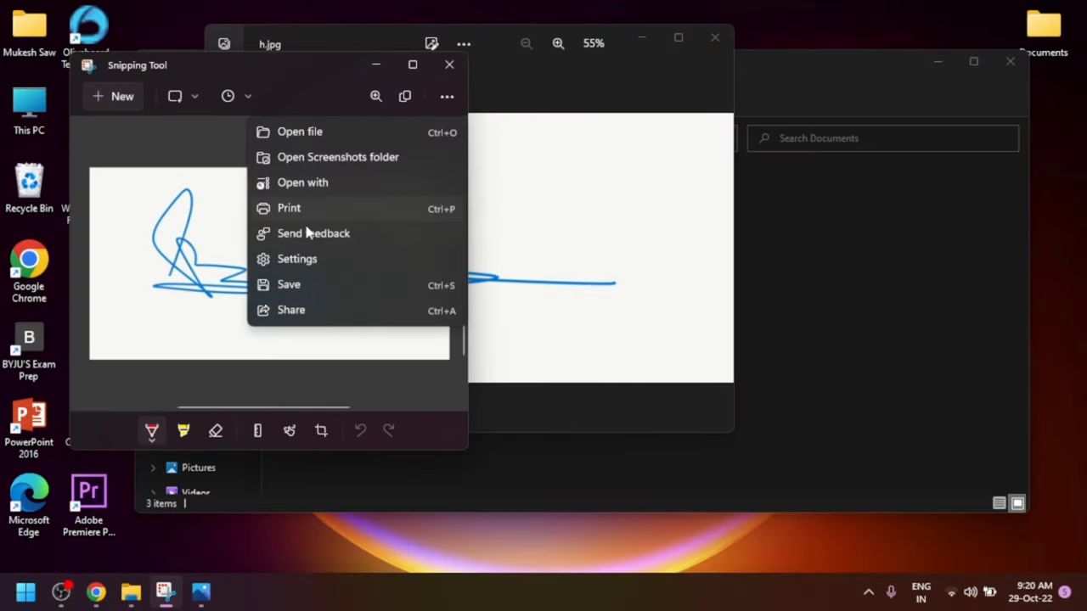
click(321, 281)
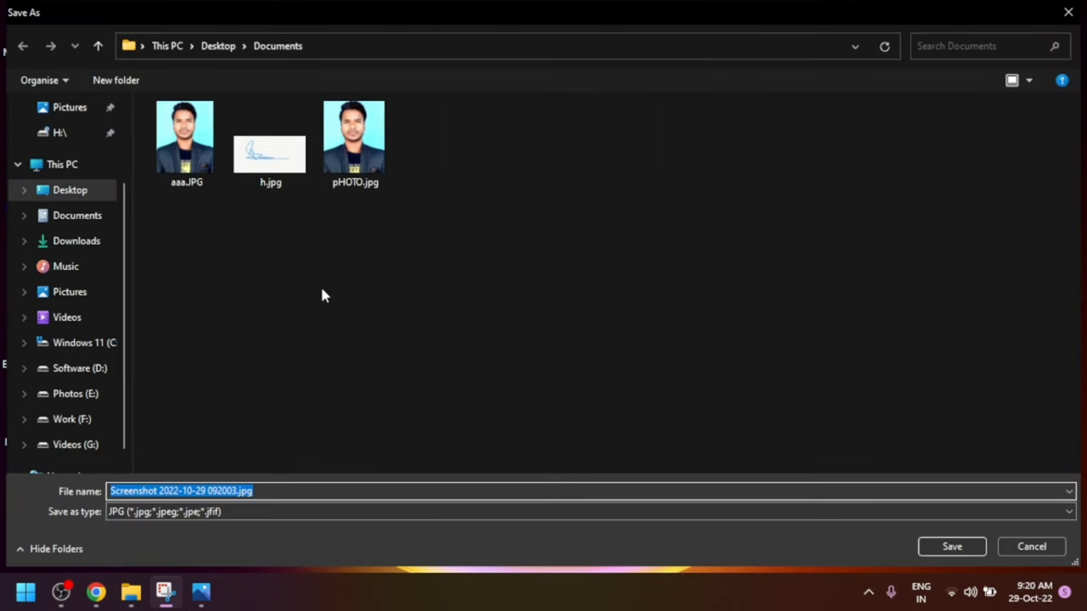
text(Si)
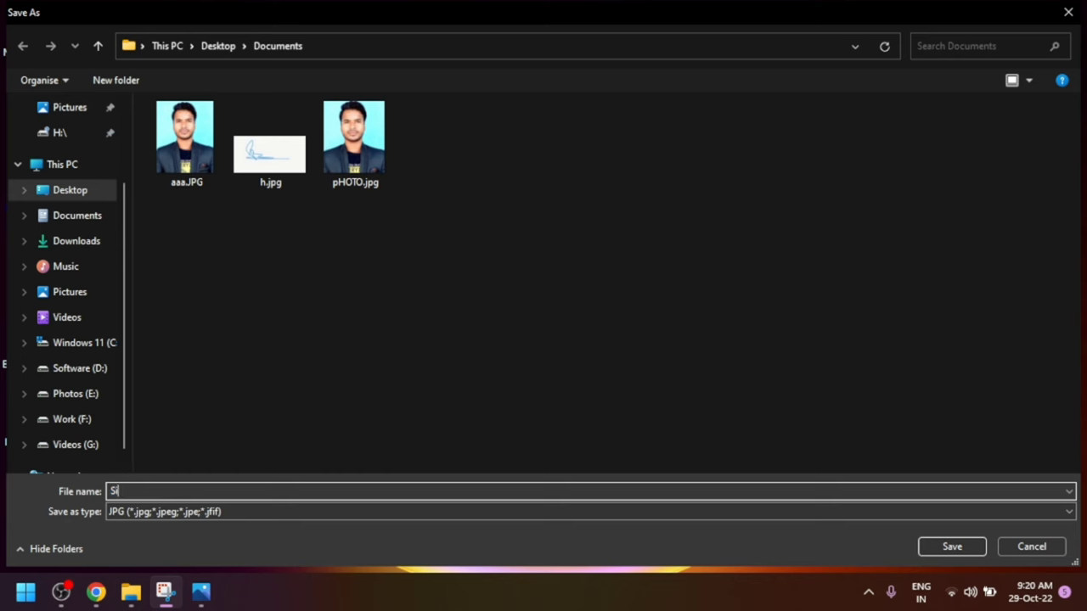
text(gn)
key(Return)
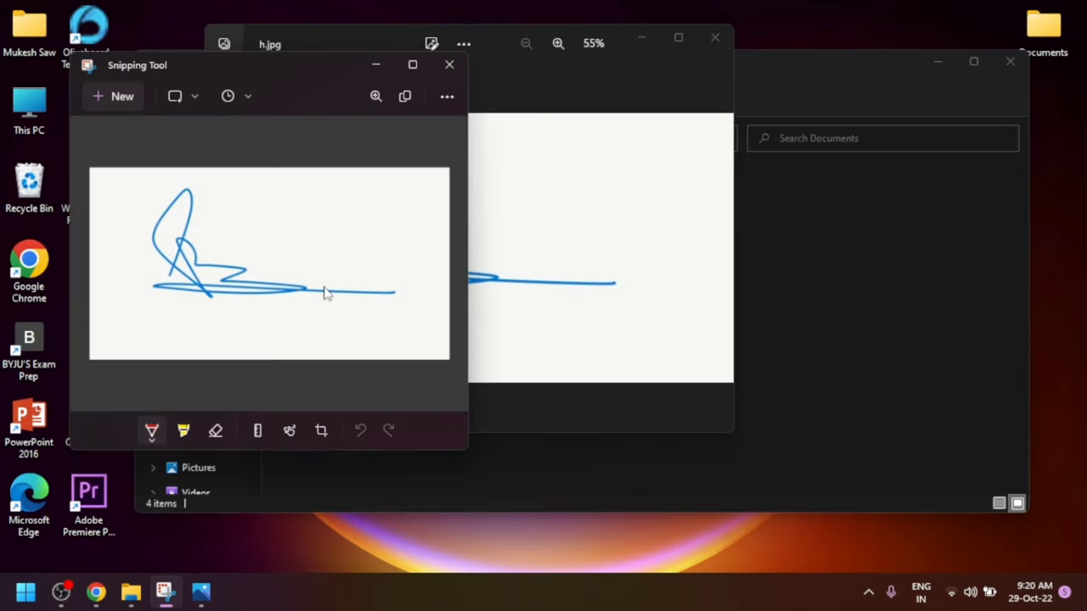
click(96, 592)
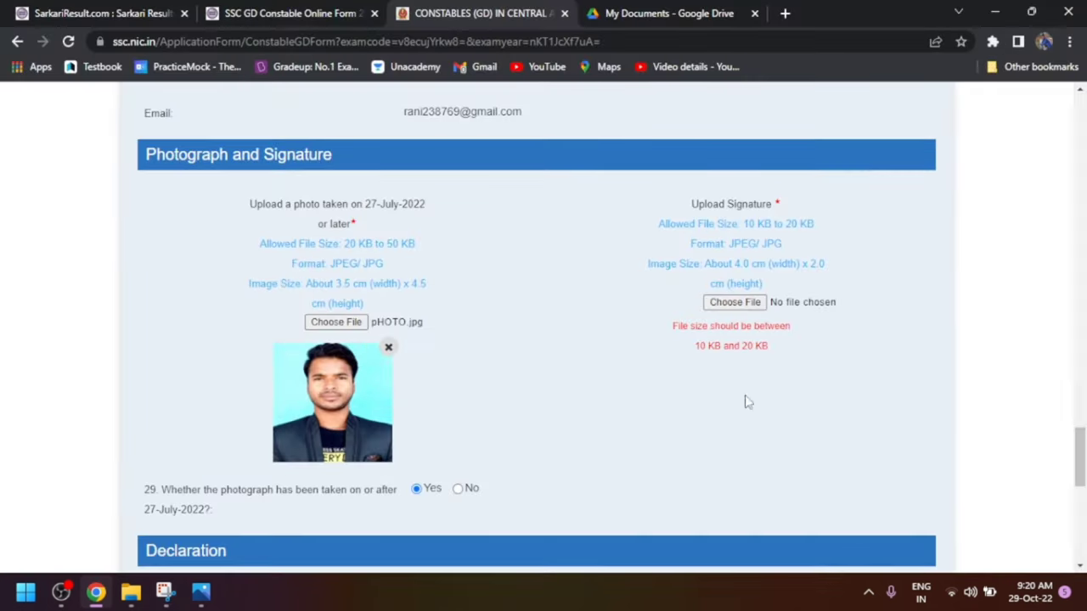
Step: Upload the new Sign.jpg as the signature so its preview appears beside the photo
click(735, 304)
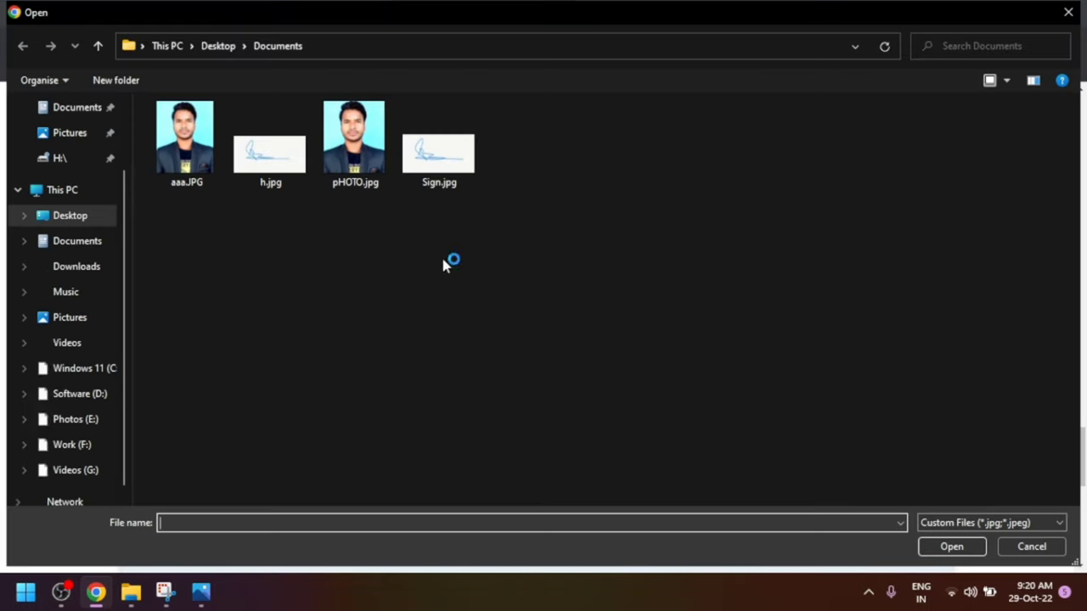
double_click(452, 170)
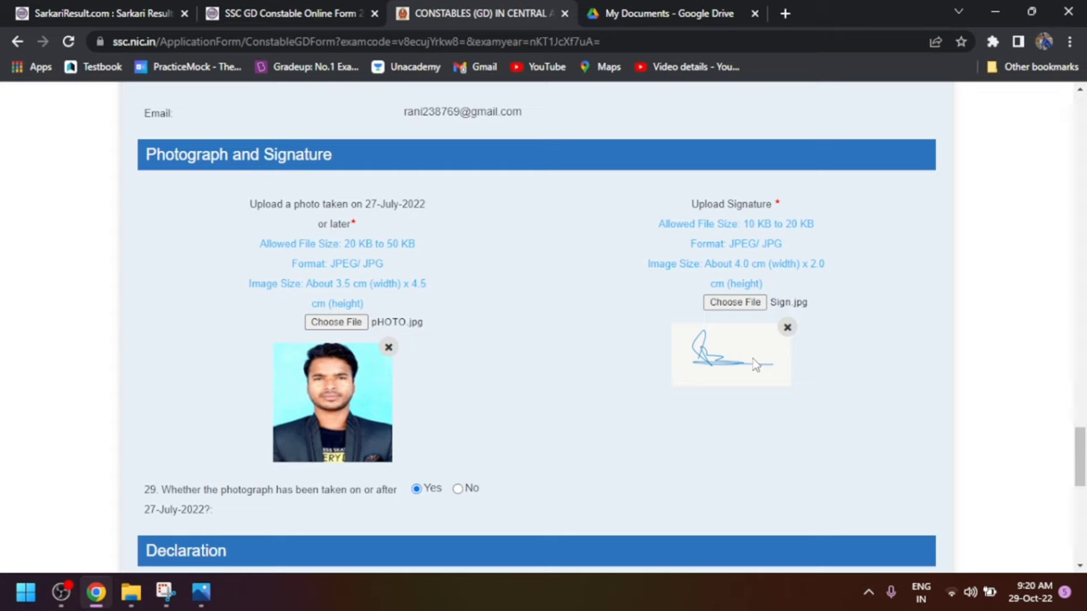
scroll(754, 360, down, 3)
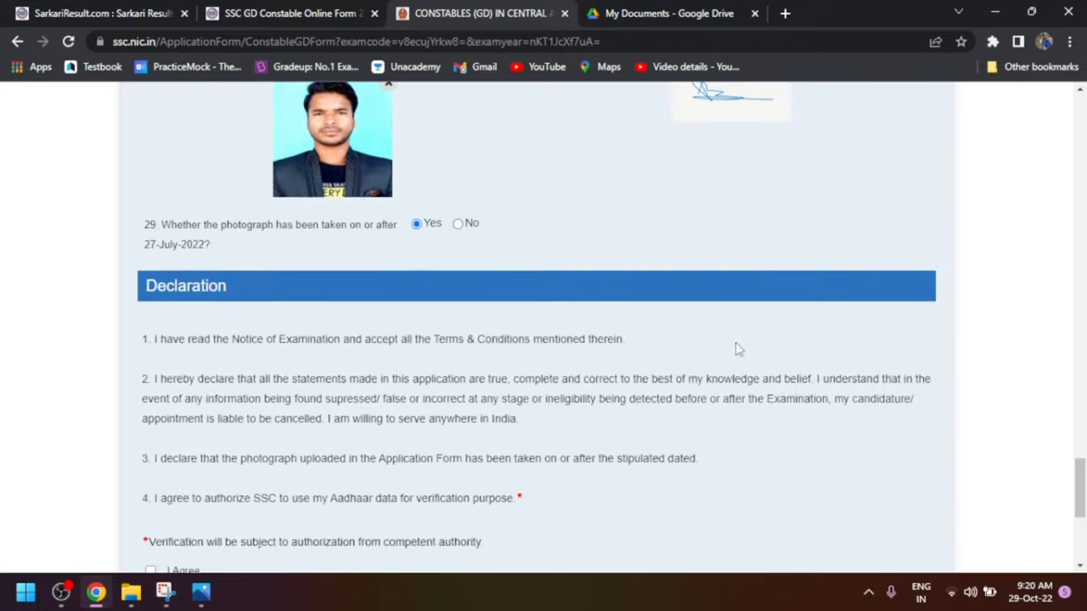
Step: Tick the I Agree declaration checkbox
scroll(744, 350, down, 4)
click(150, 222)
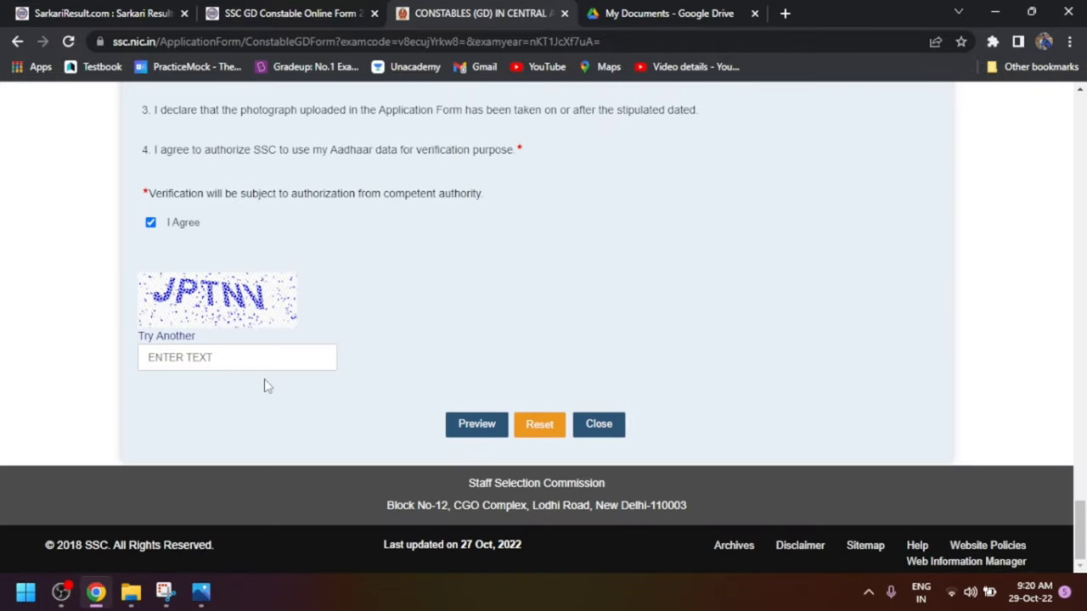
scroll(390, 311, up, 6)
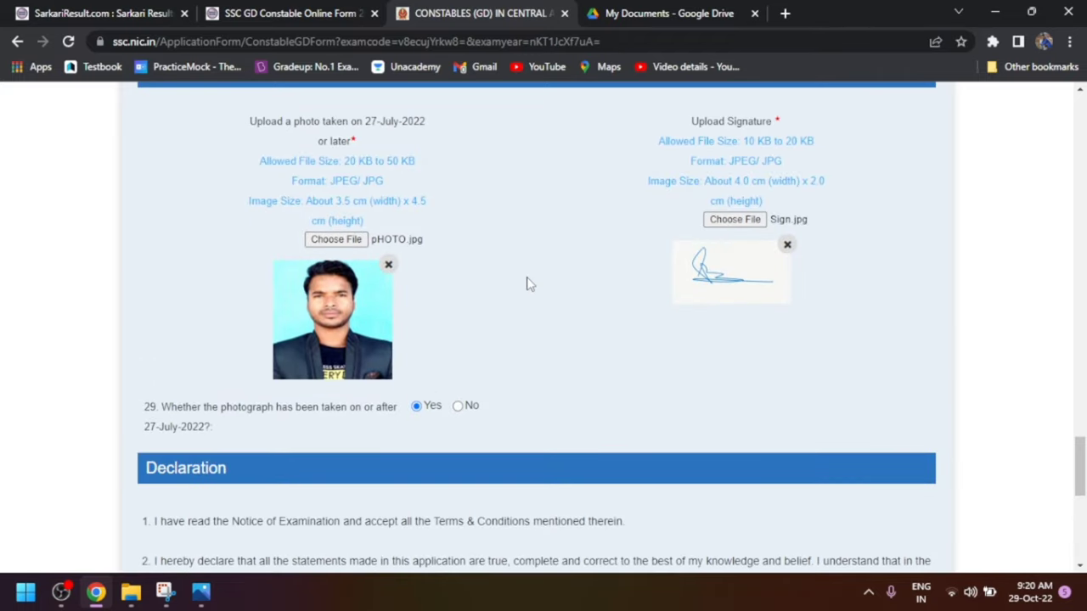
Step: Enter captcha 'JPTNV' and submit the form for Preview
scroll(527, 283, down, 5)
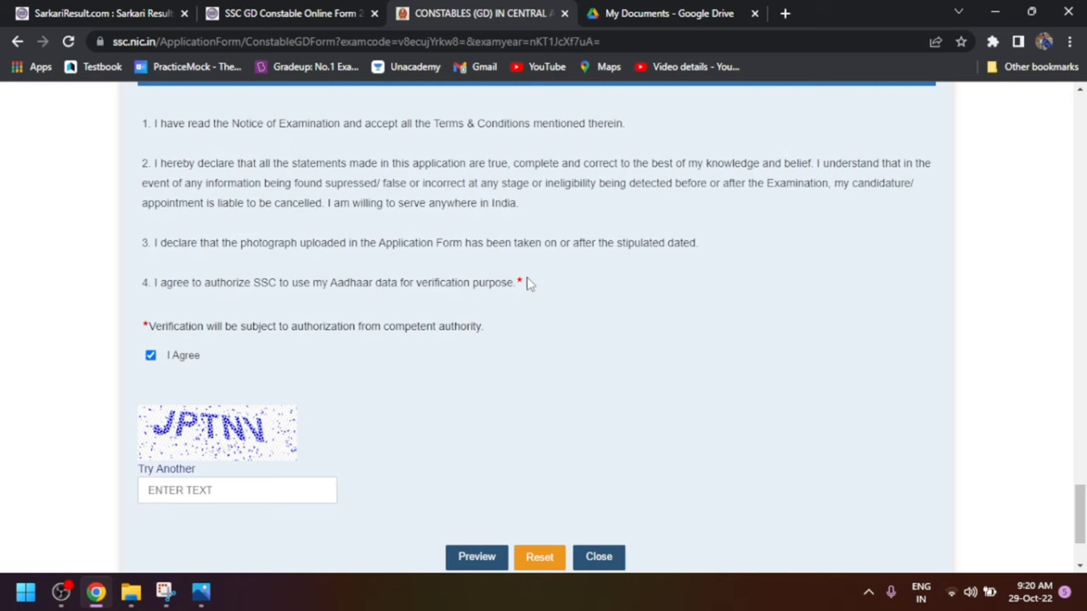
scroll(526, 283, down, 2)
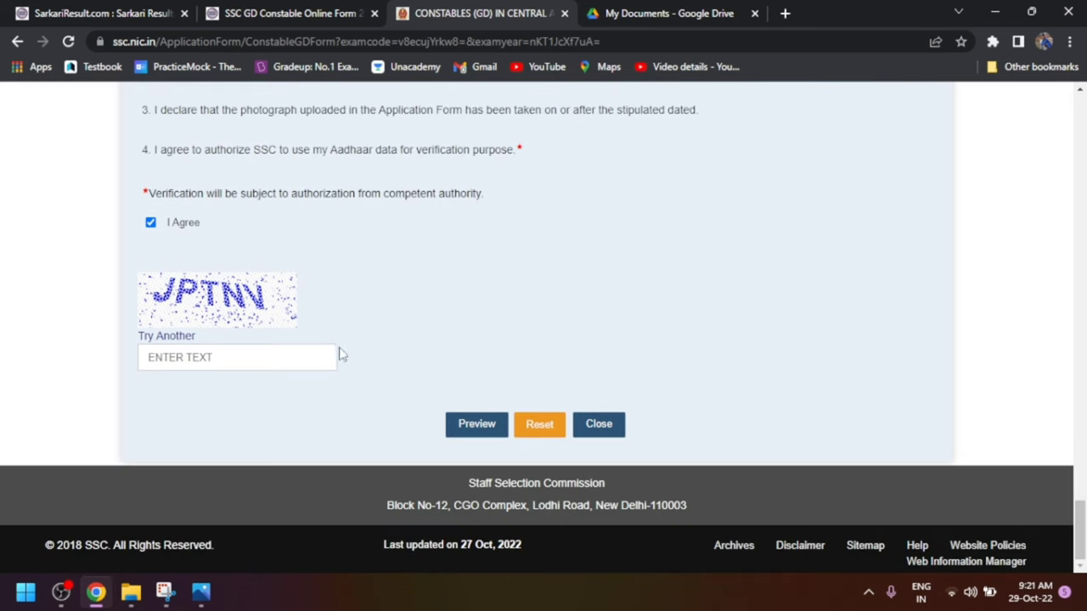
click(273, 355)
text(J)
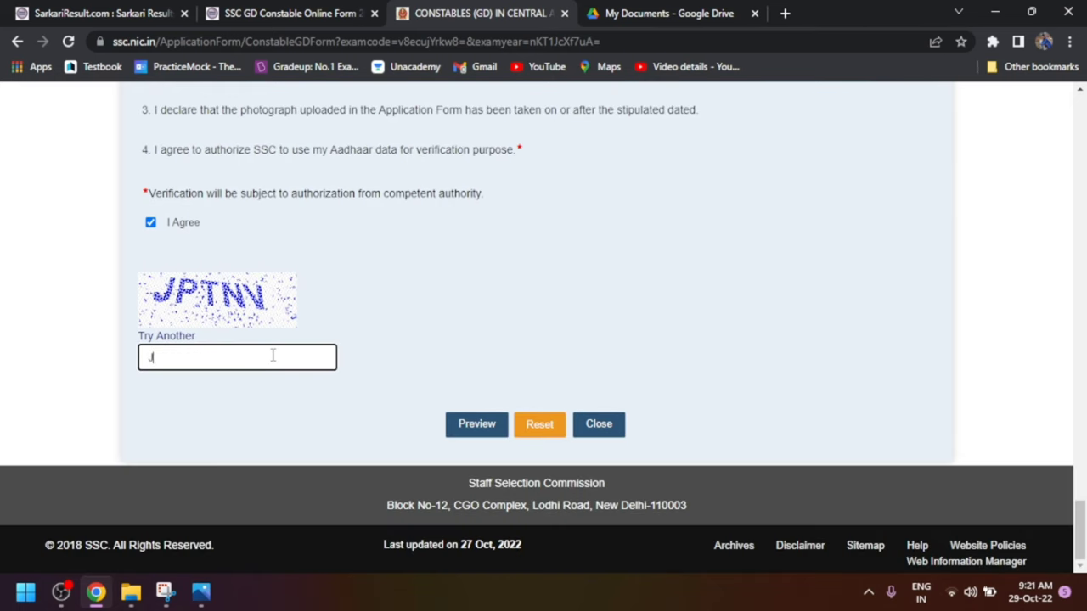
text(PTNV)
click(478, 431)
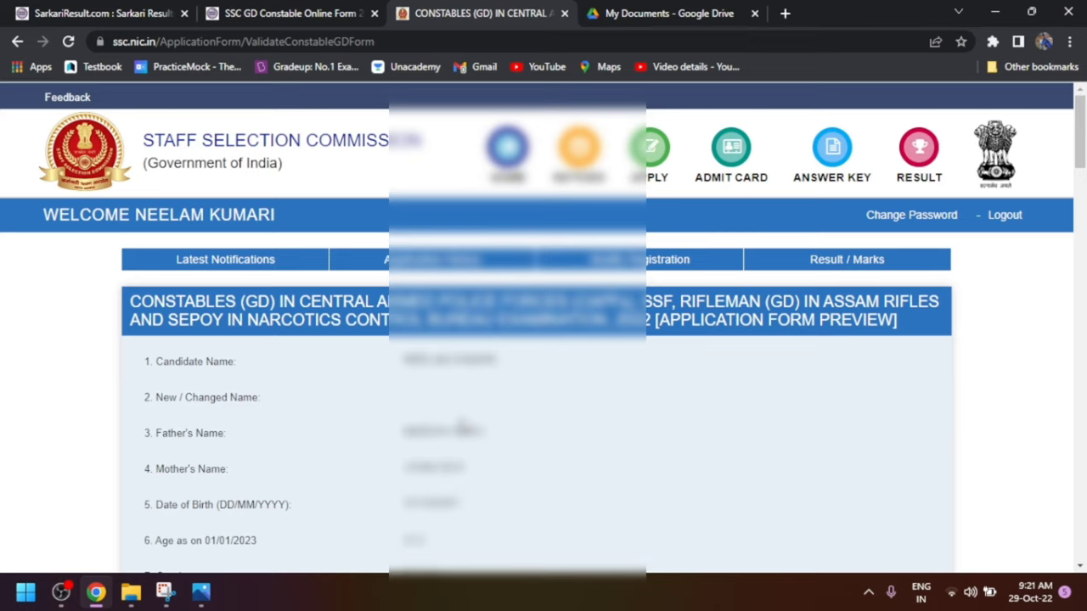
Step: Scroll through the application preview down to the uploaded photograph and signature
scroll(461, 429, down, 15)
scroll(463, 426, down, 6)
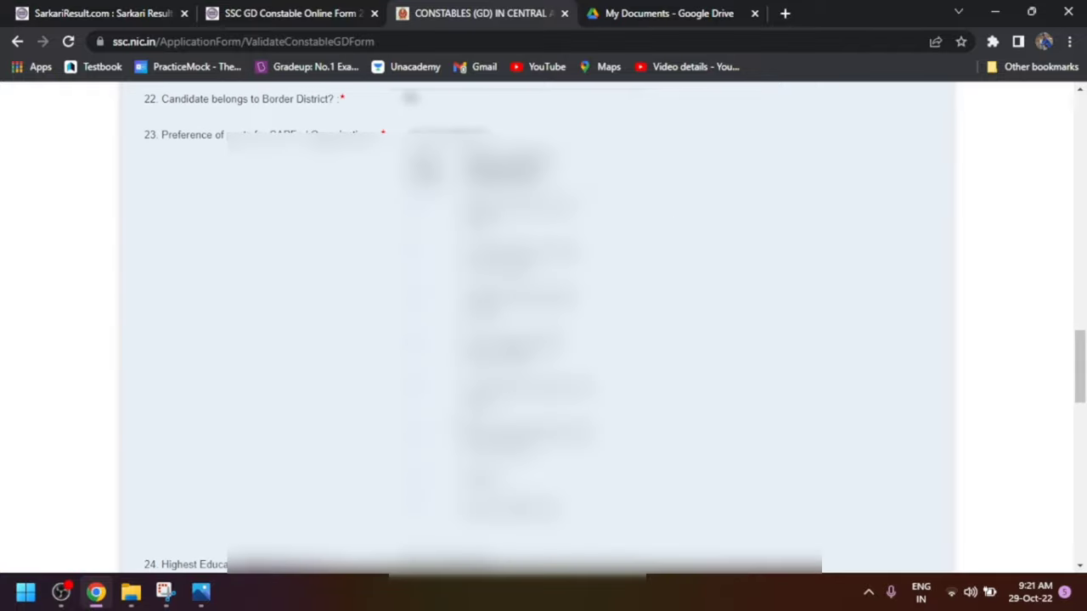
scroll(536, 327, down, 3)
scroll(536, 327, down, 7)
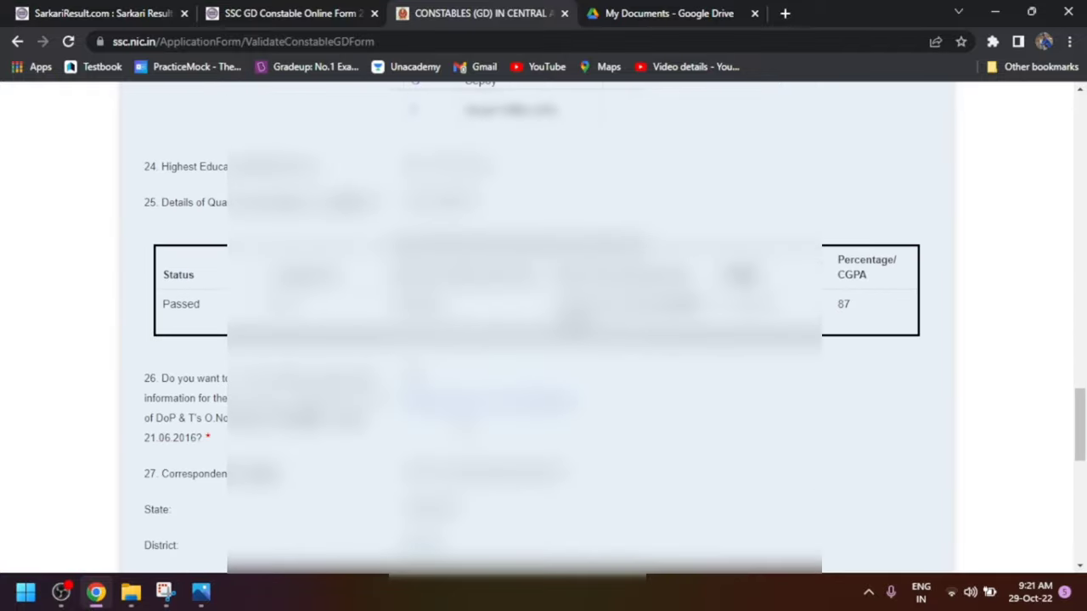
scroll(536, 327, down, 2)
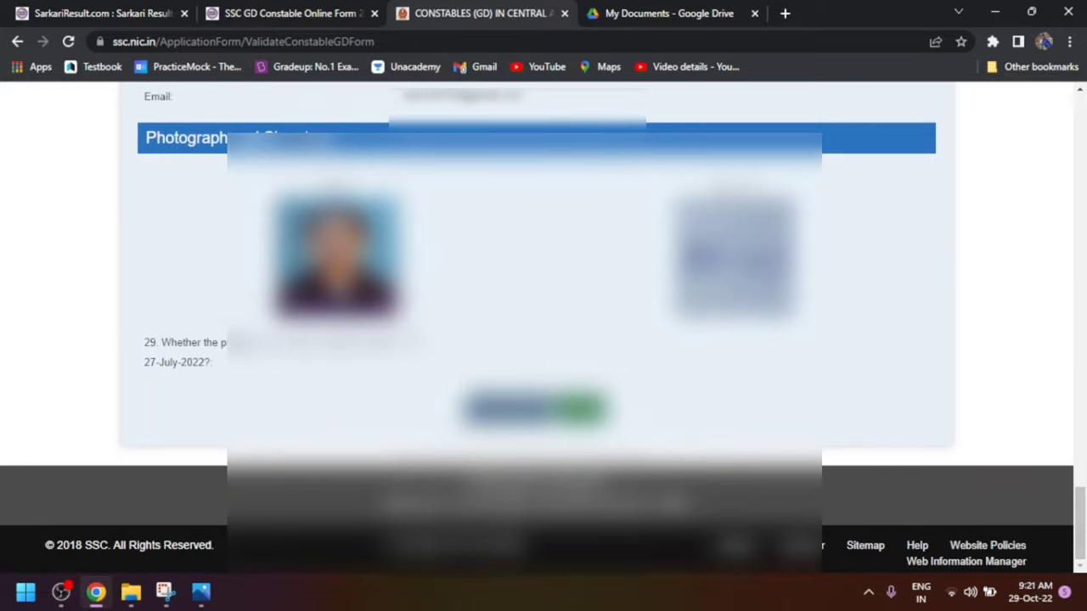